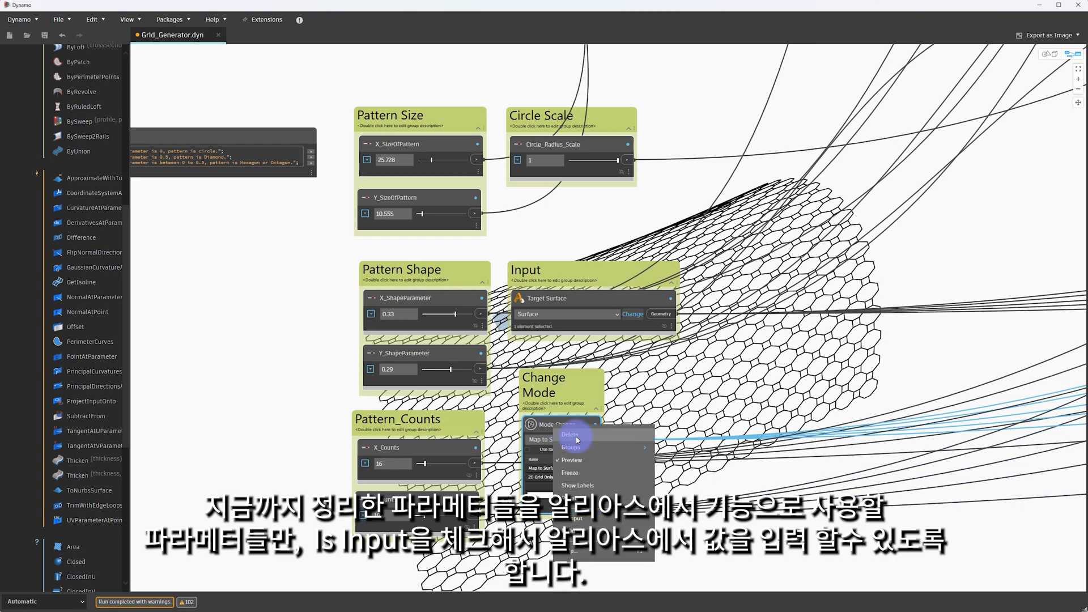
Step: Check the options of the Circle_Radius_Scale node in the Circle Scale group
{"action": "right_click", "coordinate": [573, 147]}
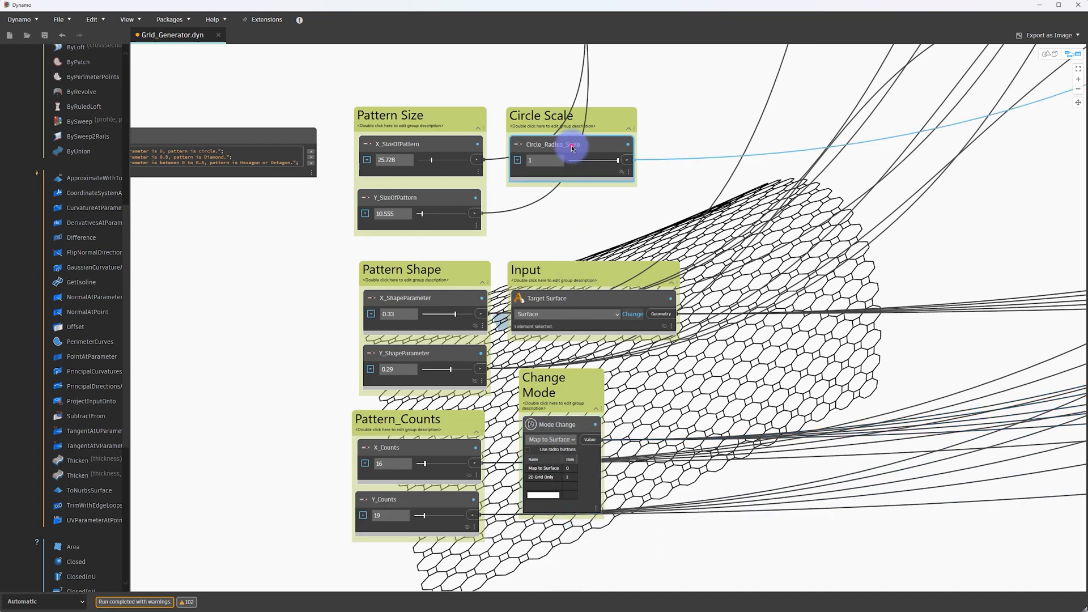
{"action": "left_click", "coordinate": [730, 236]}
Step: Add a Send to Alias node from the Alias category and place it beneath NurbsCurve.ByPoints and its Boolean node
{"action": "scroll", "coordinate": [731, 236], "scroll_direction": "down", "scroll_amount": 5}
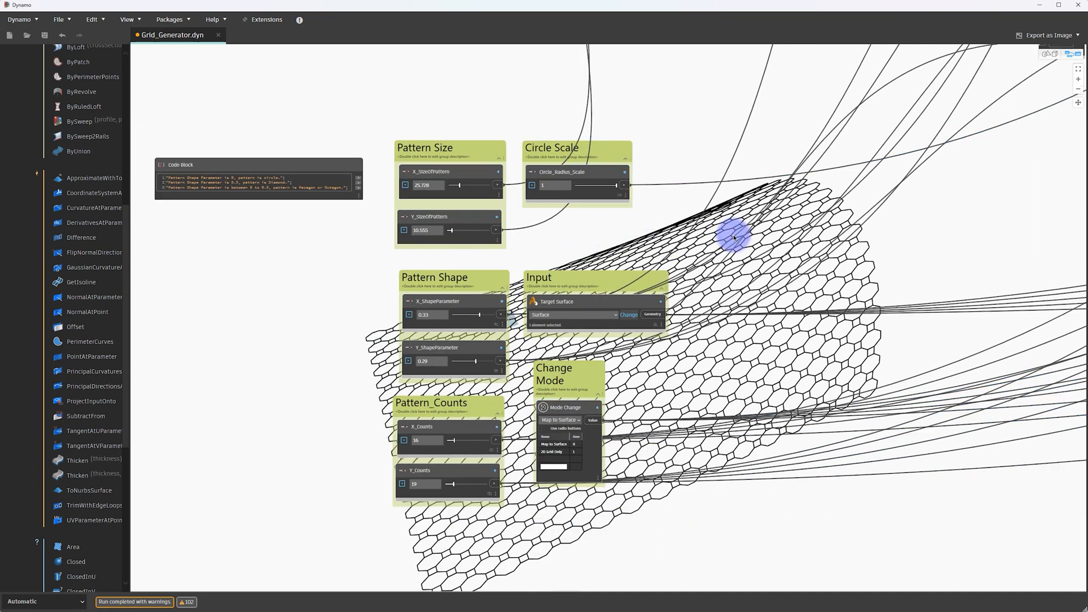
{"action": "middle_click_drag", "start_coordinate": [867, 233], "coordinate": [287, 368]}
{"action": "middle_click_drag", "start_coordinate": [763, 279], "coordinate": [293, 376]}
{"action": "middle_click_drag", "start_coordinate": [794, 250], "coordinate": [314, 355]}
{"action": "middle_click_drag", "start_coordinate": [542, 279], "coordinate": [619, 445]}
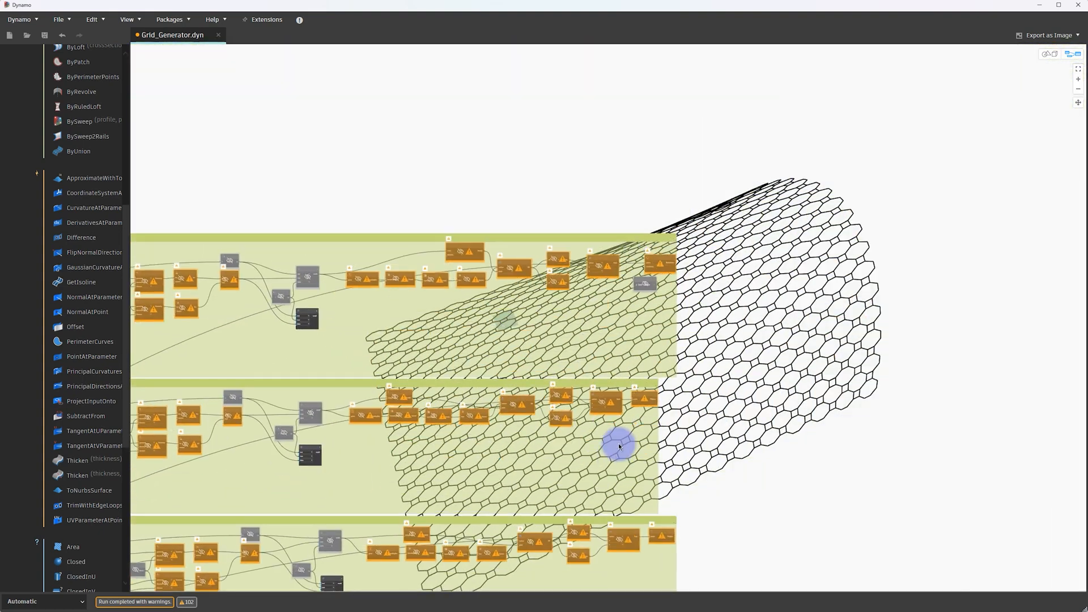
{"action": "scroll", "coordinate": [652, 284], "scroll_direction": "up", "scroll_amount": 6}
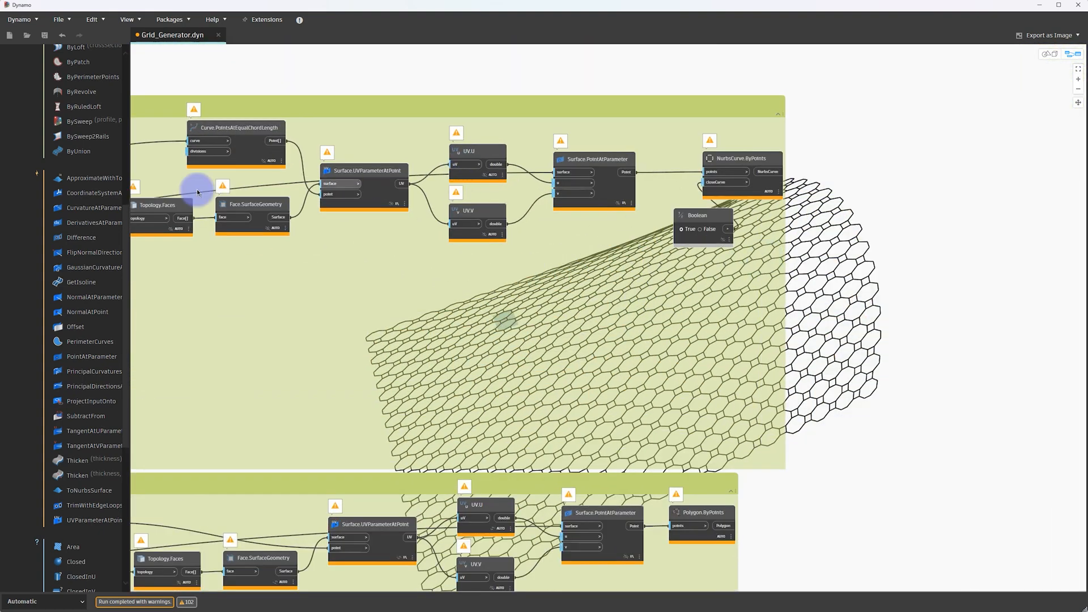
{"action": "scroll", "coordinate": [97, 165], "scroll_direction": "up", "scroll_amount": 10}
{"action": "left_click", "coordinate": [35, 112]}
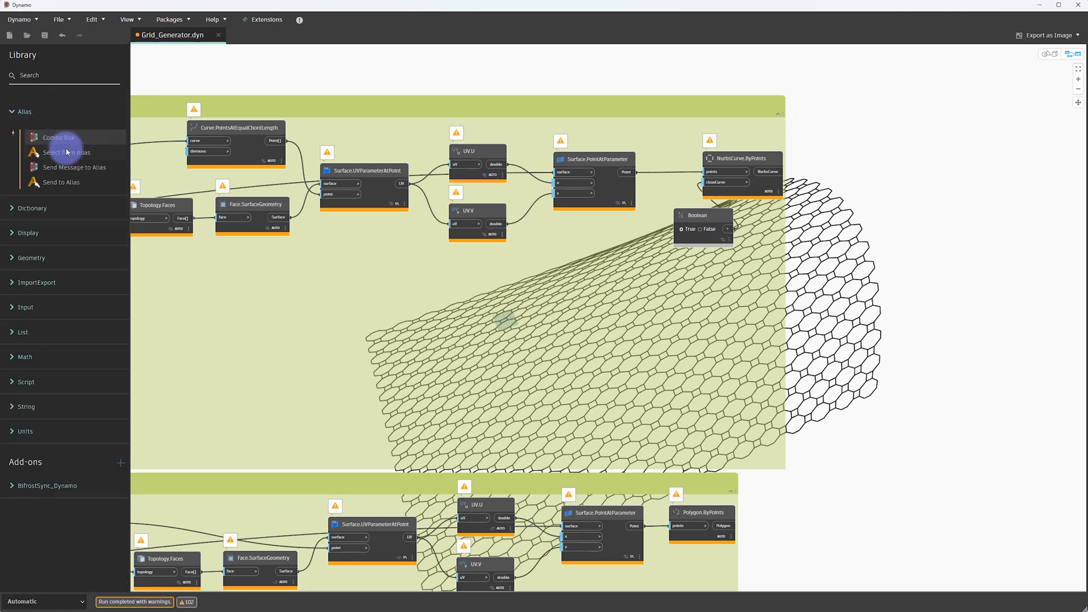
{"action": "left_click", "coordinate": [68, 182]}
{"action": "left_click_drag", "start_coordinate": [676, 347], "coordinate": [737, 265]}
Step: Connect the NurbsCurve.ByPoints output to the first input of Send to Alias and move that node beside NurbsCurve.ByPoints
{"action": "left_click_drag", "start_coordinate": [772, 177], "coordinate": [710, 281]}
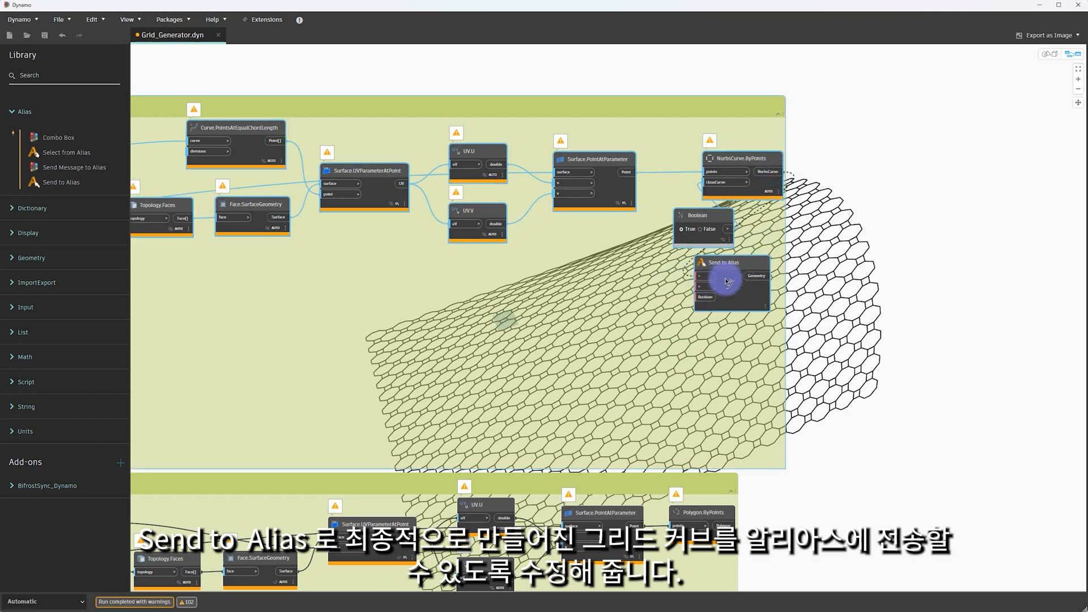
{"action": "left_click", "coordinate": [708, 276]}
{"action": "left_click", "coordinate": [858, 281]}
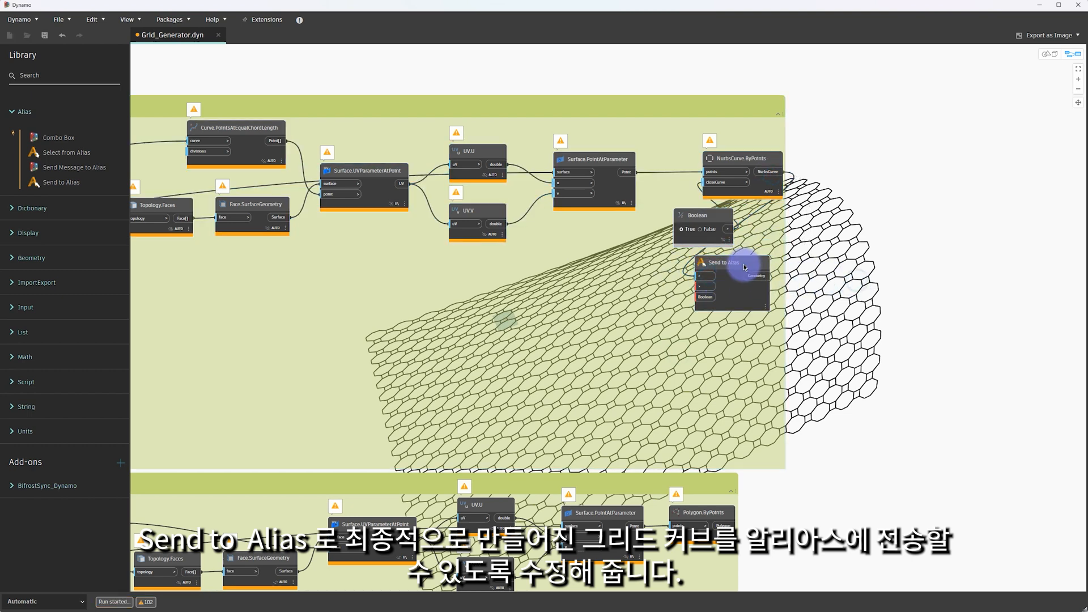
{"action": "left_click_drag", "start_coordinate": [744, 267], "coordinate": [848, 160]}
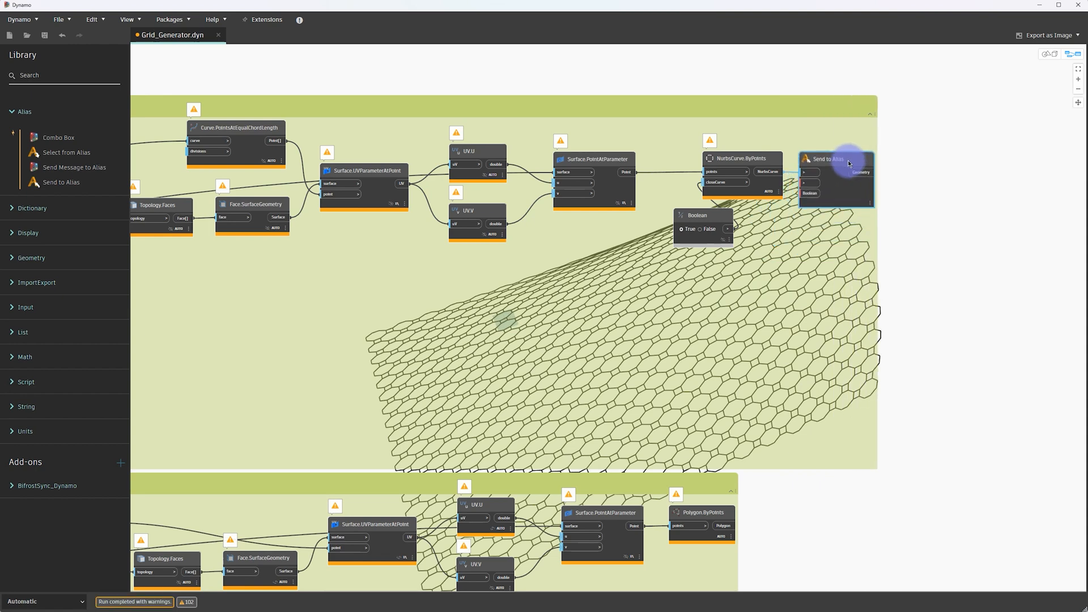
Step: Add a second Send to Alias node beside 2D Grid Only in the NurbsCurve group and connect that node's result to its first input
{"action": "left_click", "coordinate": [72, 184]}
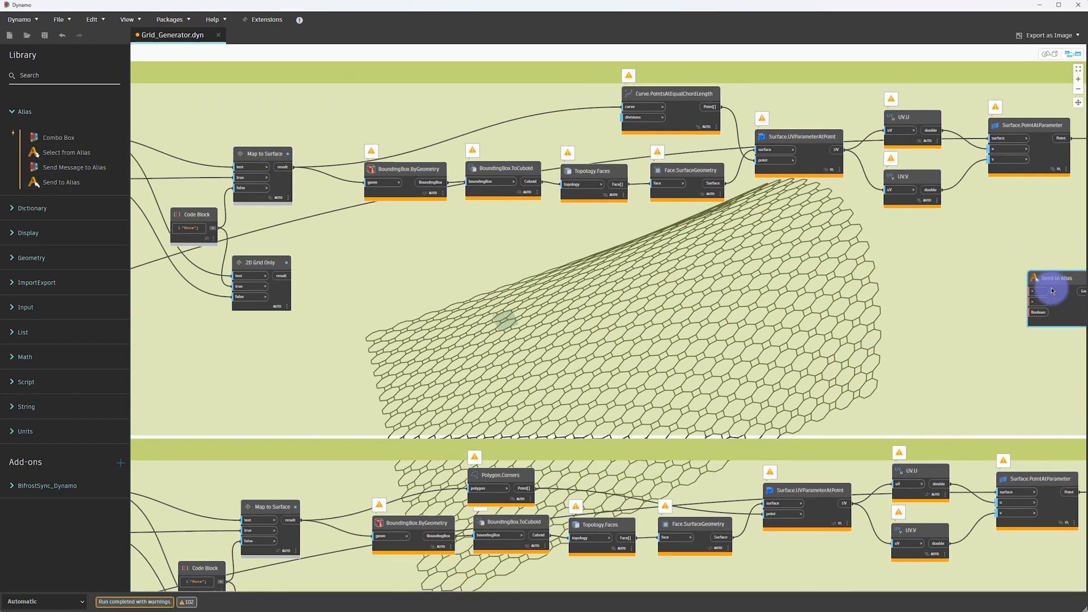
{"action": "left_click_drag", "start_coordinate": [1053, 291], "coordinate": [353, 271]}
{"action": "left_click", "coordinate": [312, 268]}
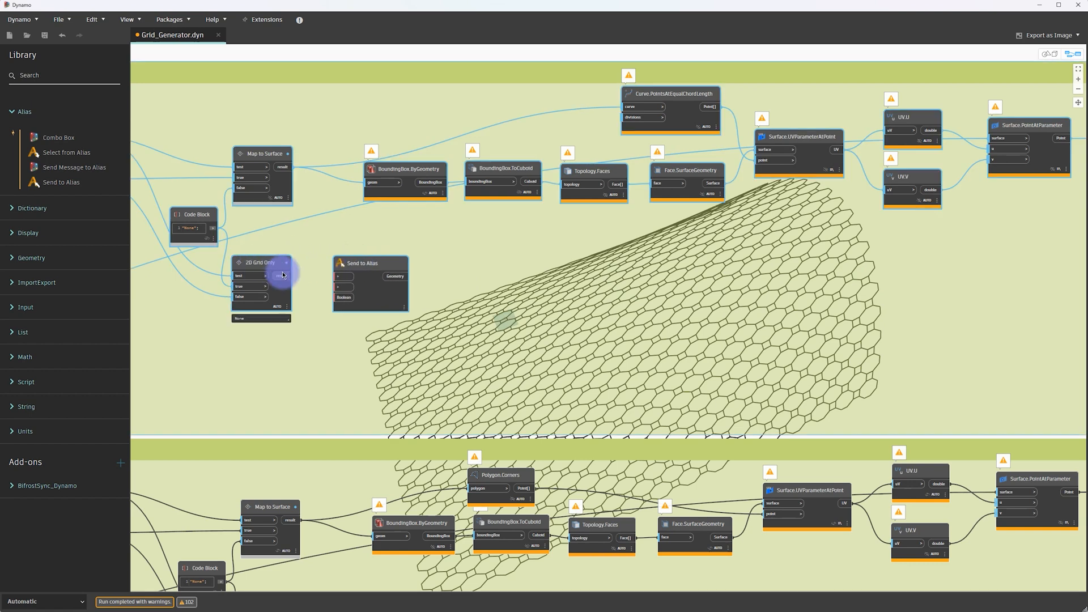
{"action": "left_click_drag", "start_coordinate": [283, 275], "coordinate": [337, 280]}
Step: Add a Send to Alias node to the group below and connect its Polygon.ByPoints output to the new node's first input
{"action": "middle_click_drag", "start_coordinate": [788, 405], "coordinate": [406, 296]}
{"action": "left_click", "coordinate": [998, 484]}
{"action": "scroll", "coordinate": [833, 444], "scroll_direction": "up", "scroll_amount": 3}
{"action": "middle_click_drag", "start_coordinate": [833, 442], "coordinate": [860, 355]}
{"action": "key", "text": "Escape"}
{"action": "key", "text": "ctrl+b"}
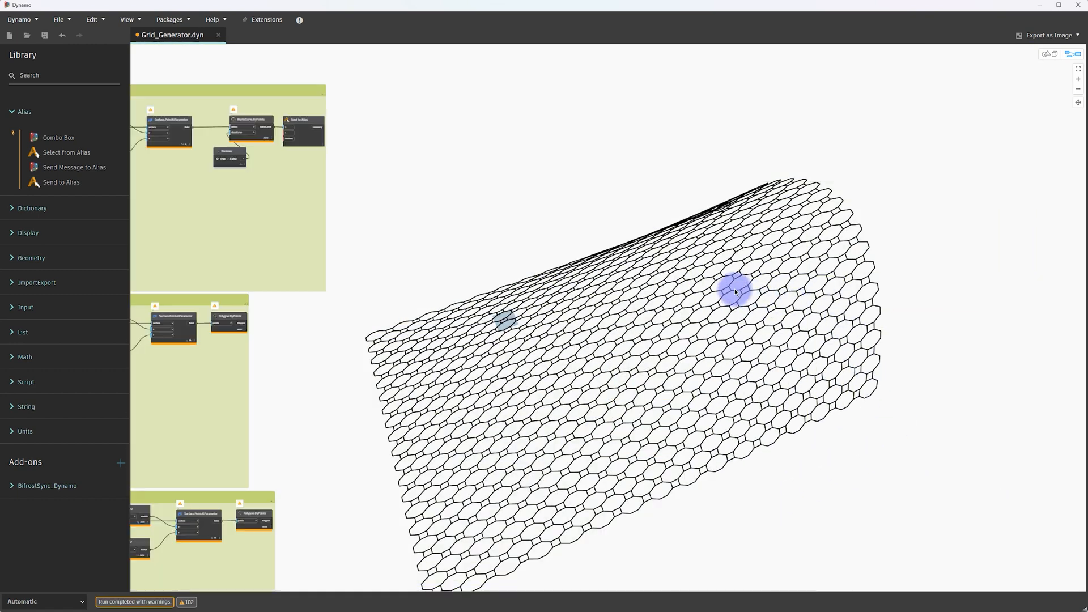
{"action": "scroll", "coordinate": [584, 306], "scroll_direction": "up", "scroll_amount": 5}
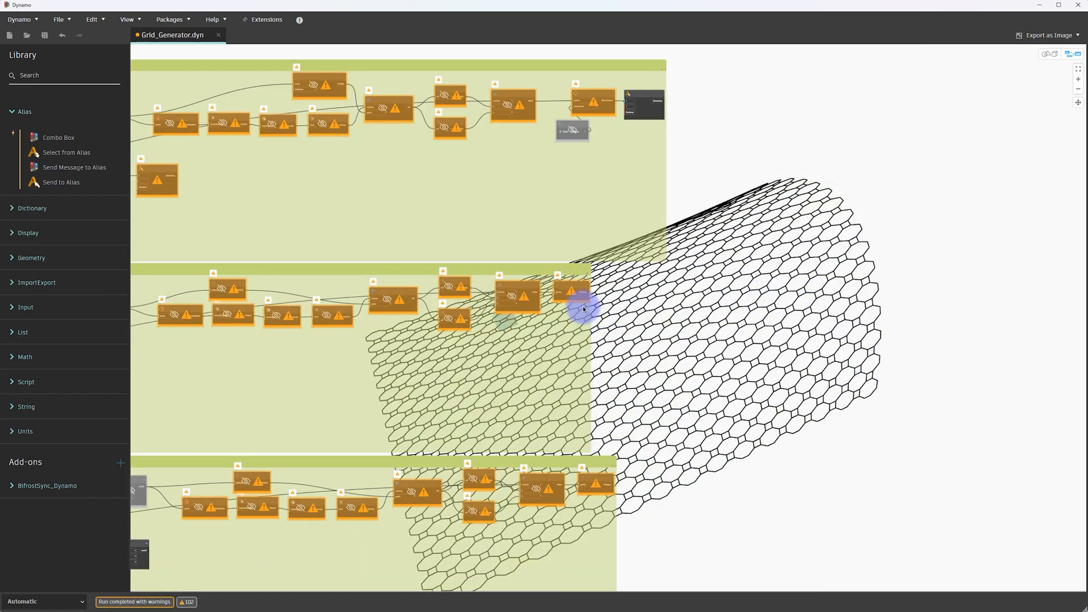
{"action": "scroll", "coordinate": [624, 316], "scroll_direction": "up", "scroll_amount": 2}
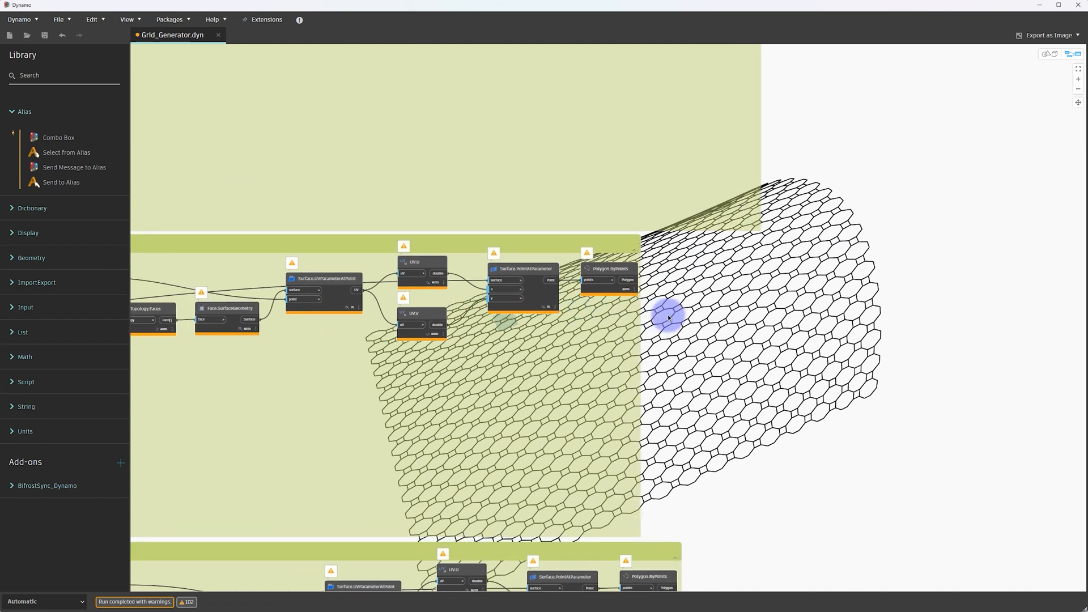
{"action": "left_click", "coordinate": [59, 182]}
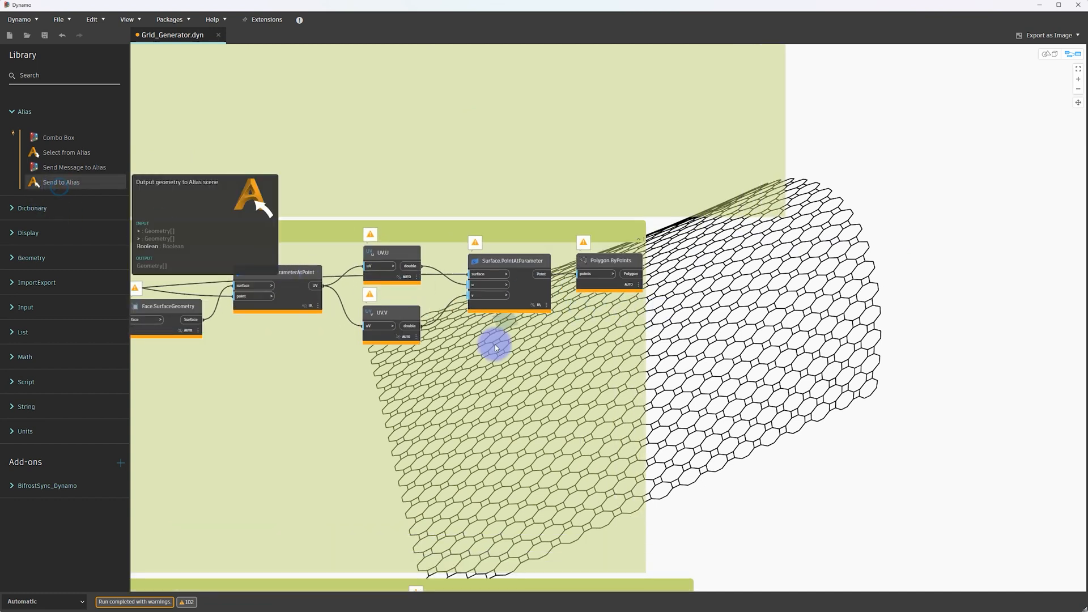
{"action": "left_click_drag", "start_coordinate": [626, 281], "coordinate": [662, 311]}
{"action": "left_click", "coordinate": [768, 311]}
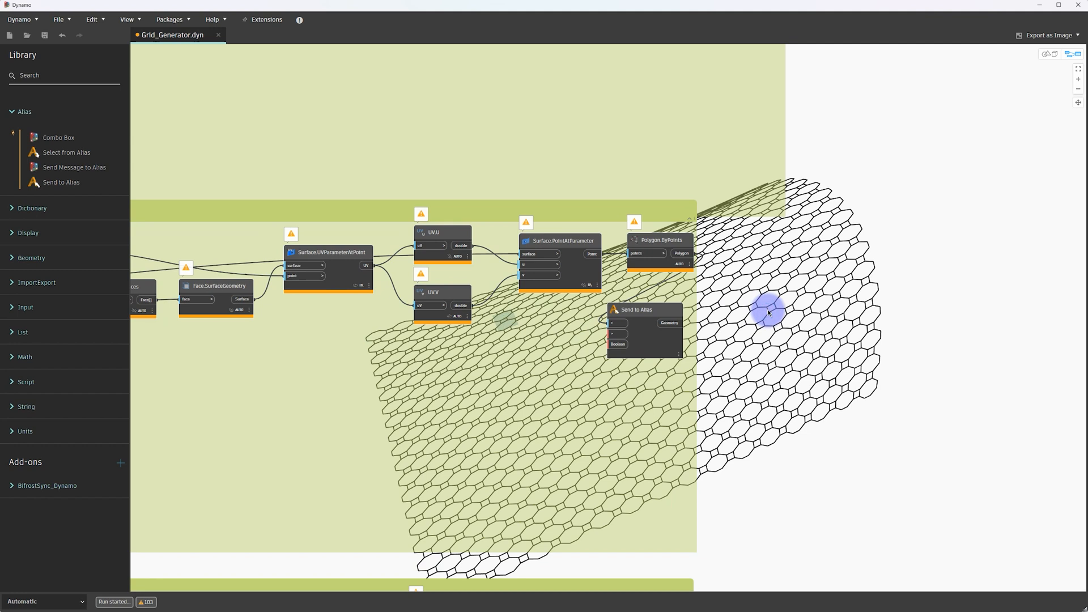
Step: Undo the accidental shift of the whole group and move only its Send to Alias node beside Polygon.ByPoints
{"action": "key", "text": "ctrl+z"}
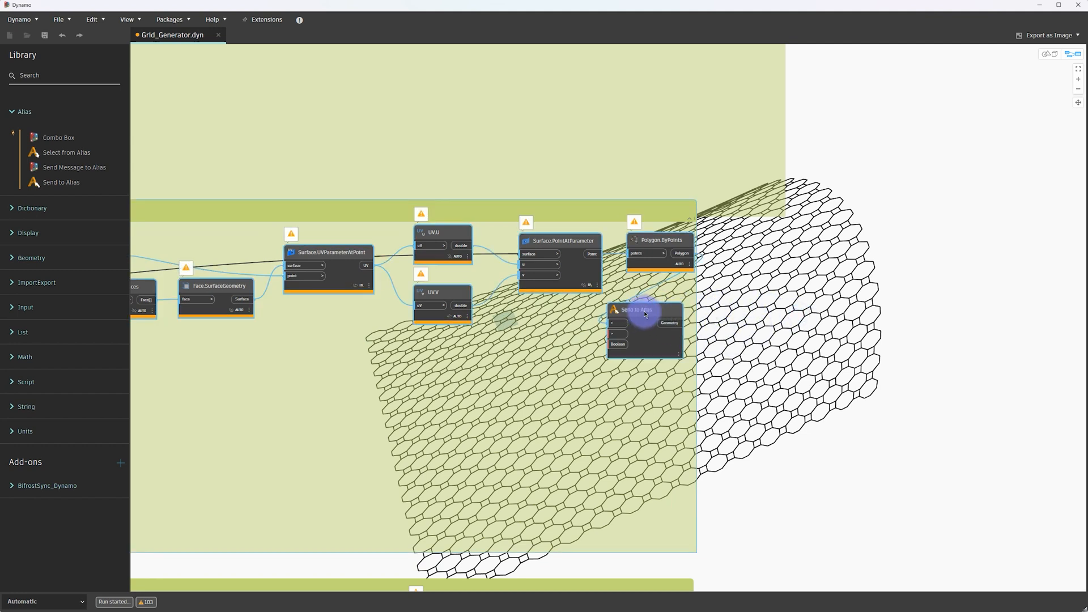
{"action": "key", "text": "ctrl+z"}
{"action": "left_click", "coordinate": [783, 308]}
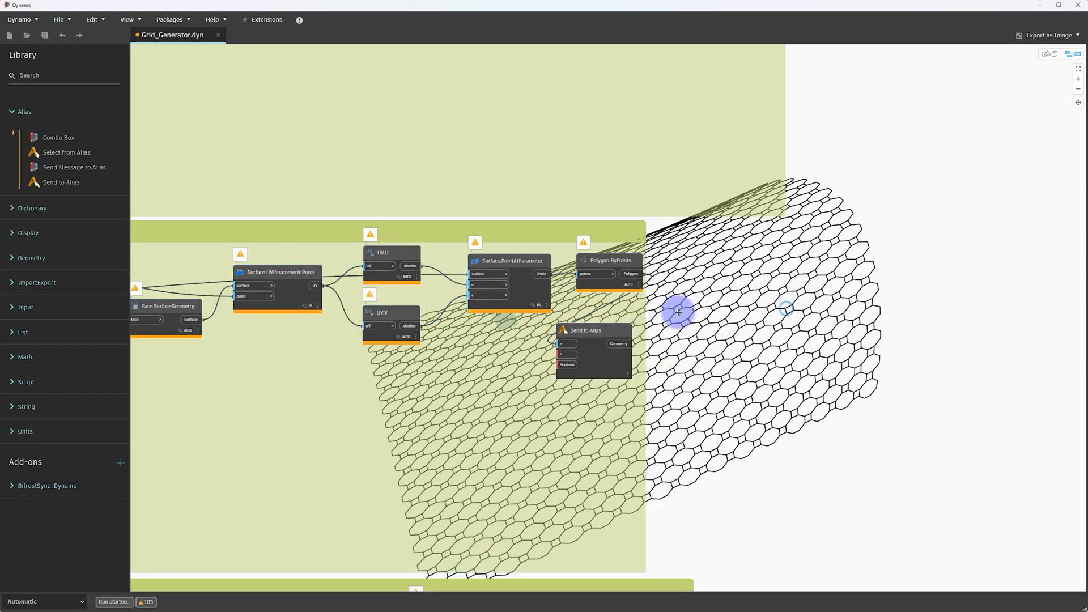
{"action": "left_click_drag", "start_coordinate": [603, 330], "coordinate": [711, 254]}
{"action": "left_click", "coordinate": [847, 274]}
Step: Add a Send to Alias node for 2D Grid Only in the second group, connect the result to its first input, and place it beside that node
{"action": "middle_click_drag", "start_coordinate": [537, 393], "coordinate": [831, 356]}
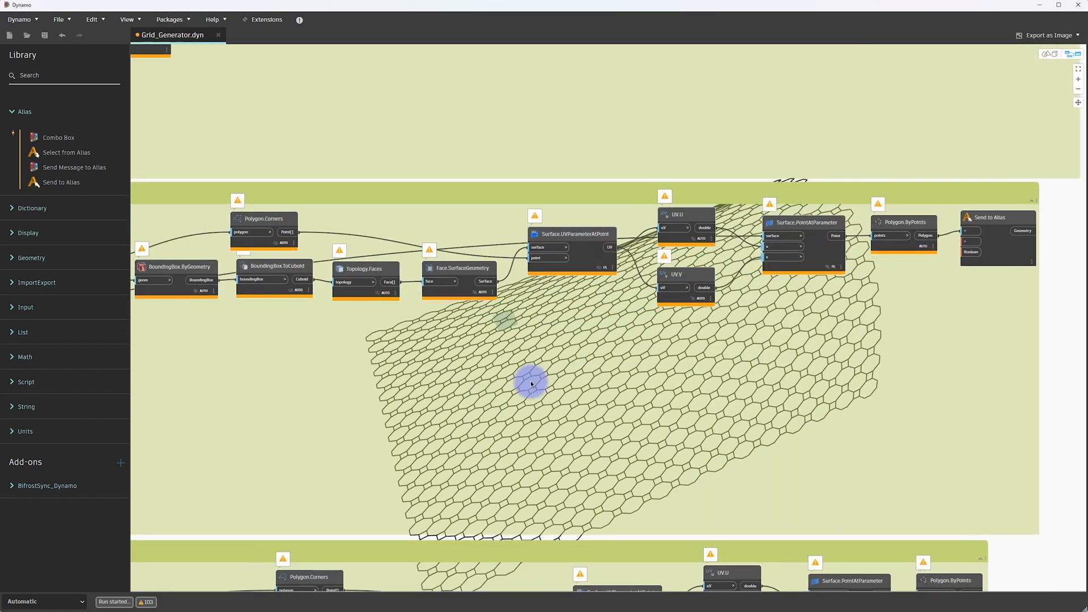
{"action": "middle_click_drag", "start_coordinate": [461, 390], "coordinate": [827, 374]}
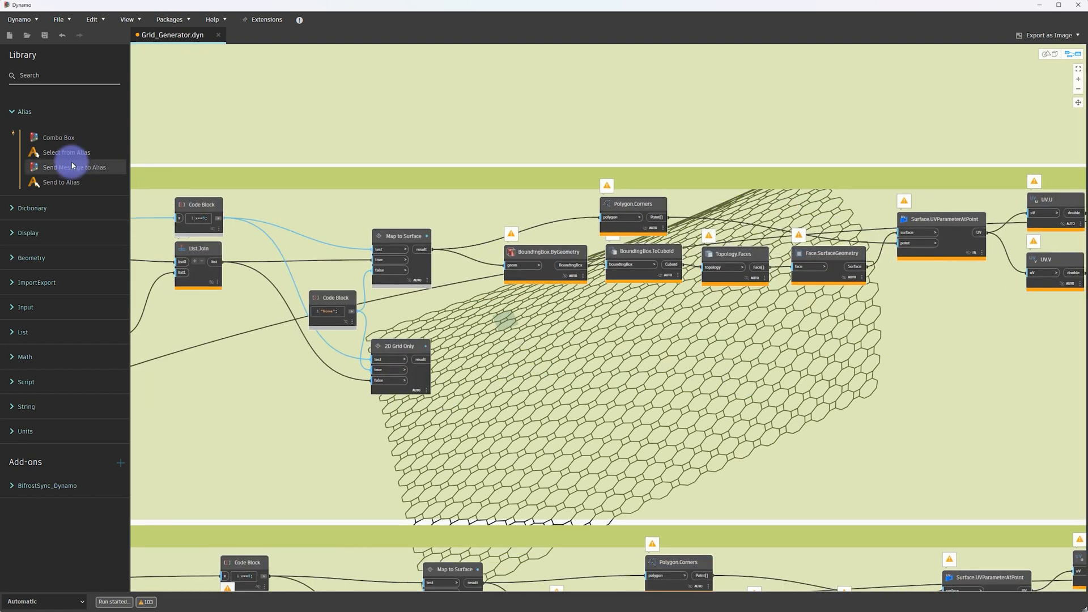
{"action": "left_click", "coordinate": [70, 182]}
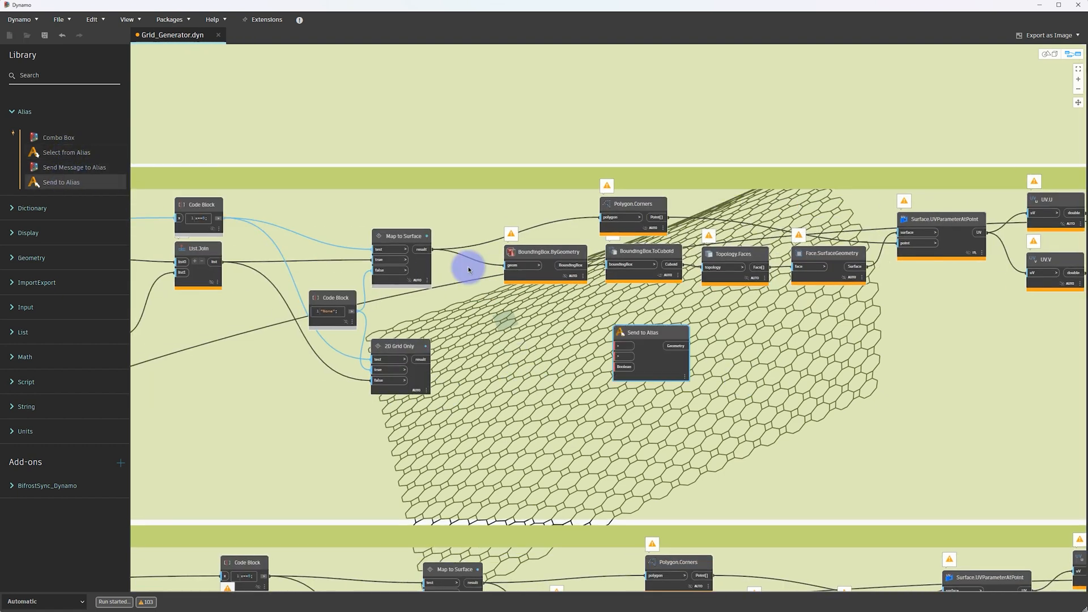
{"action": "left_click_drag", "start_coordinate": [426, 360], "coordinate": [630, 351]}
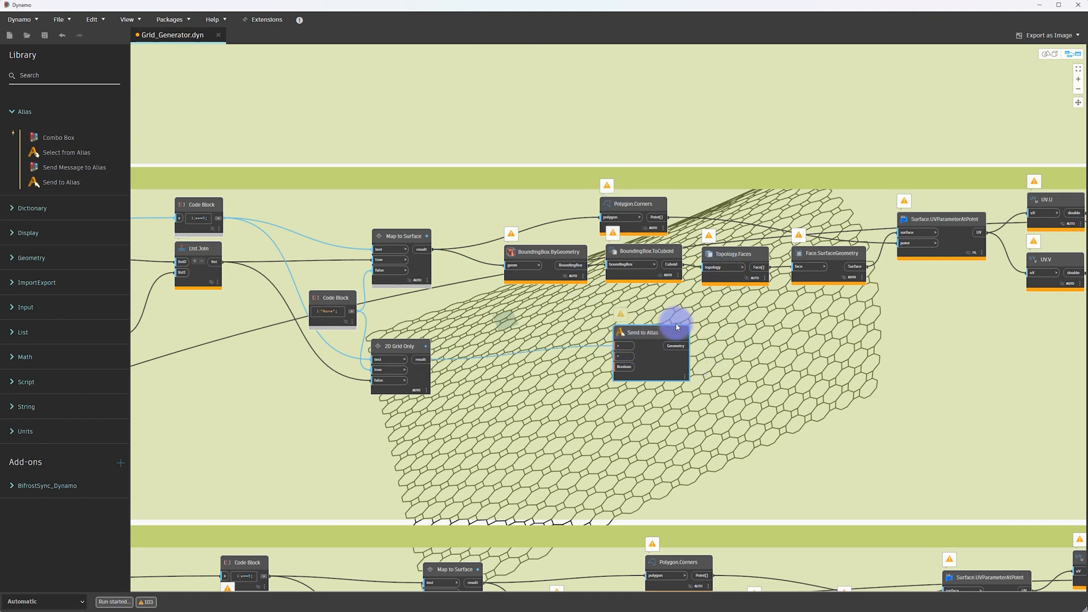
{"action": "left_click_drag", "start_coordinate": [652, 335], "coordinate": [566, 355]}
{"action": "left_click", "coordinate": [762, 376]}
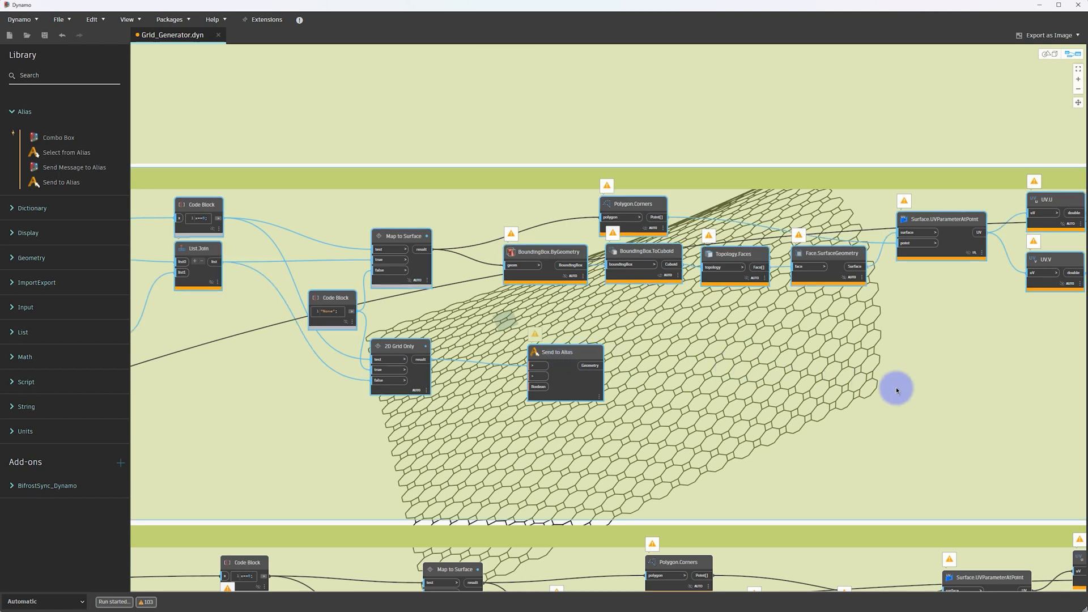
Step: Add a Send to Alias node to the third group, connect the Polygon.ByPoints output to its first input, and place it beside that node
{"action": "middle_click_drag", "start_coordinate": [897, 388], "coordinate": [687, 328]}
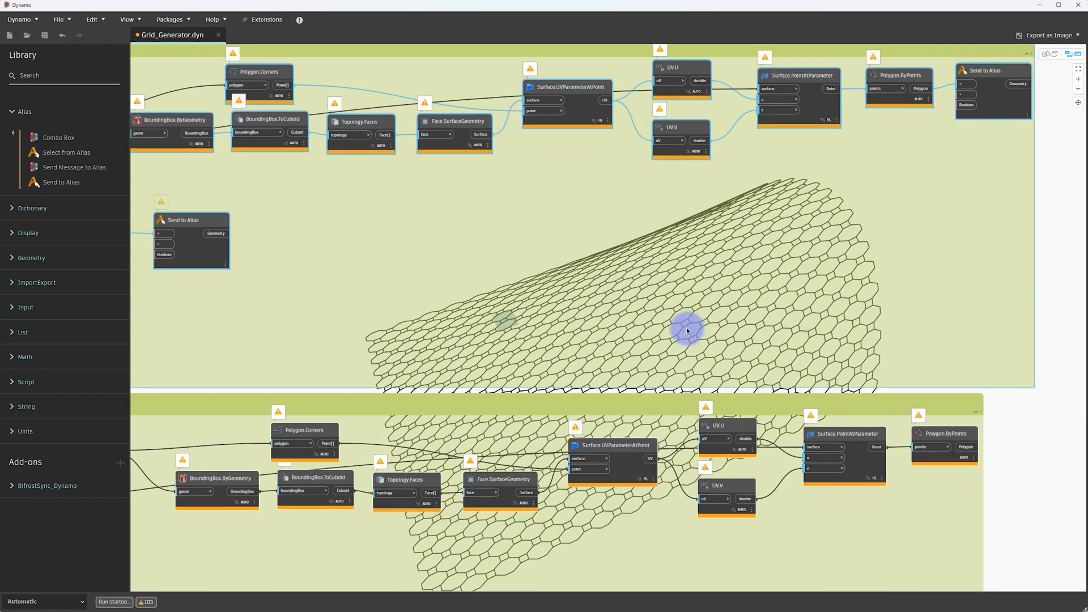
{"action": "left_click", "coordinate": [73, 184]}
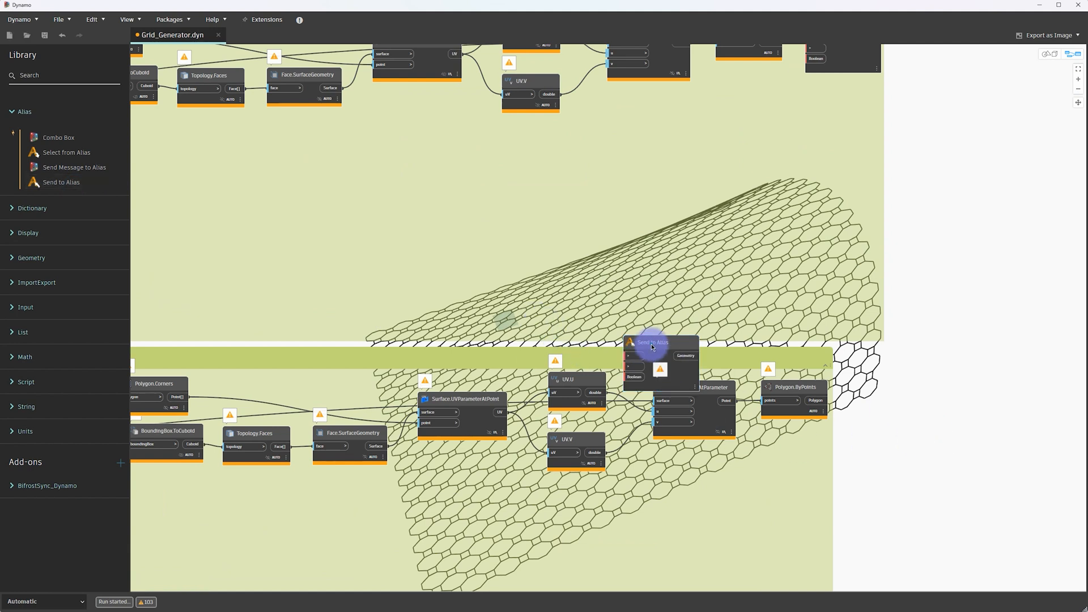
{"action": "left_click_drag", "start_coordinate": [652, 349], "coordinate": [782, 452]}
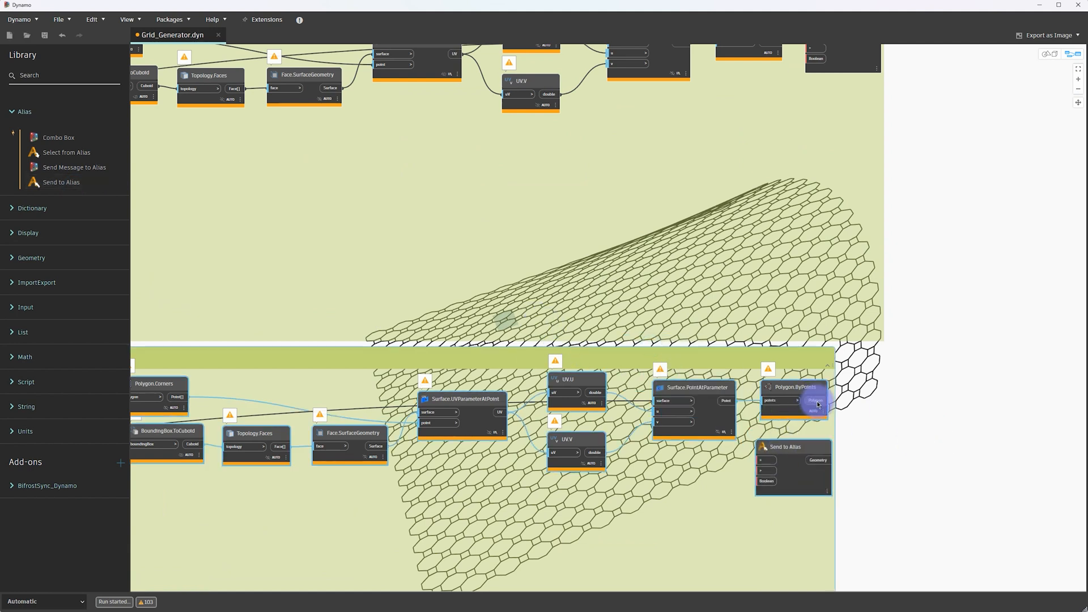
{"action": "left_click", "coordinate": [888, 402]}
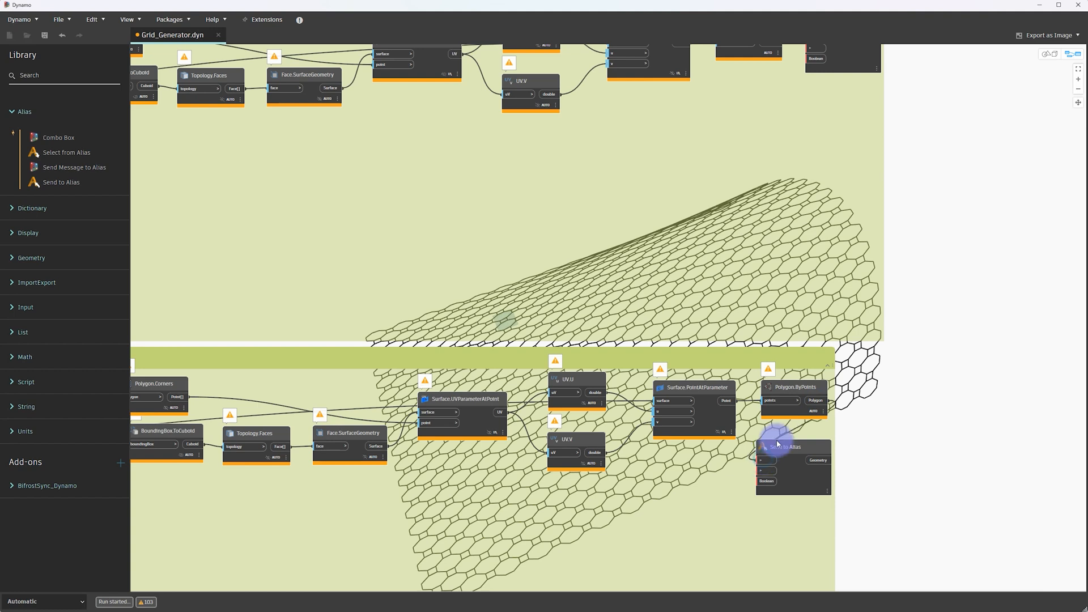
{"action": "left_click", "coordinate": [856, 451]}
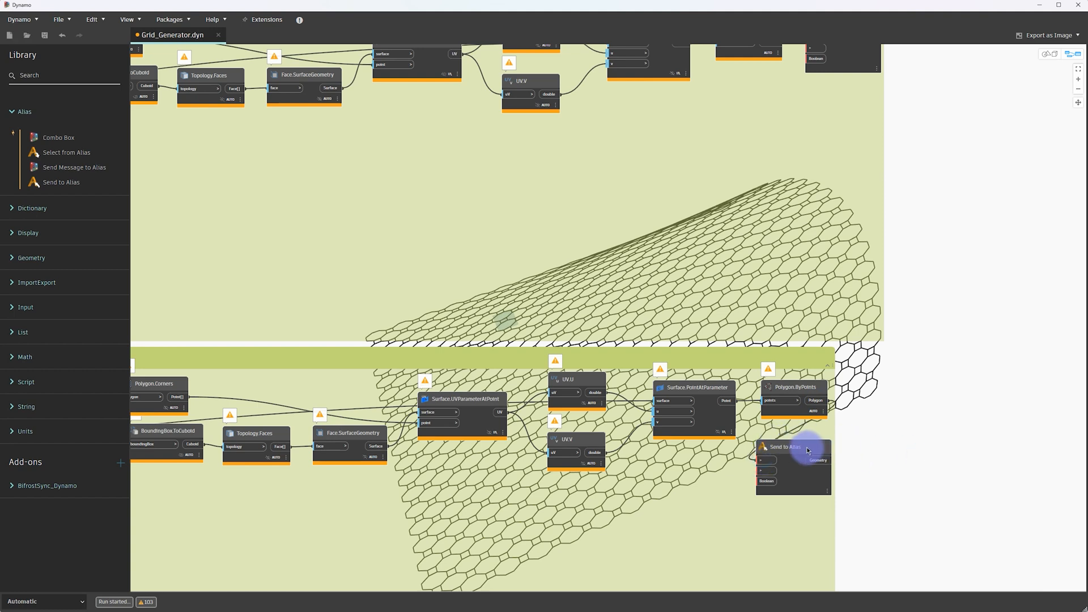
{"action": "left_click_drag", "start_coordinate": [807, 447], "coordinate": [911, 387]}
{"action": "left_click", "coordinate": [983, 408]}
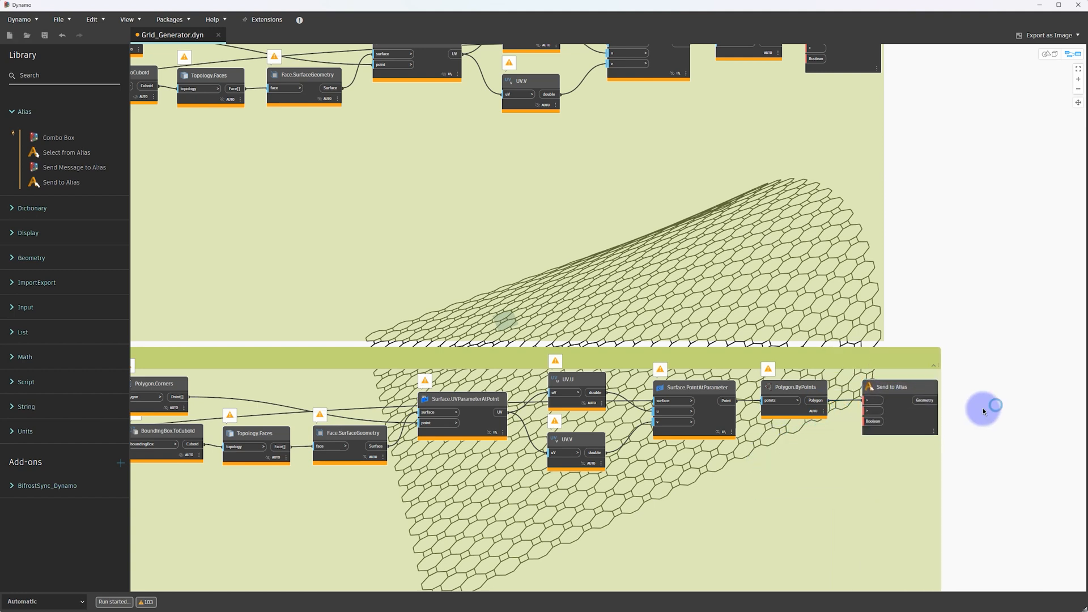
Step: Add a Send to Alias node beside the upper 2D Grid Only in the third group and connect the result to its first input
{"action": "middle_click_drag", "start_coordinate": [632, 505], "coordinate": [909, 400]}
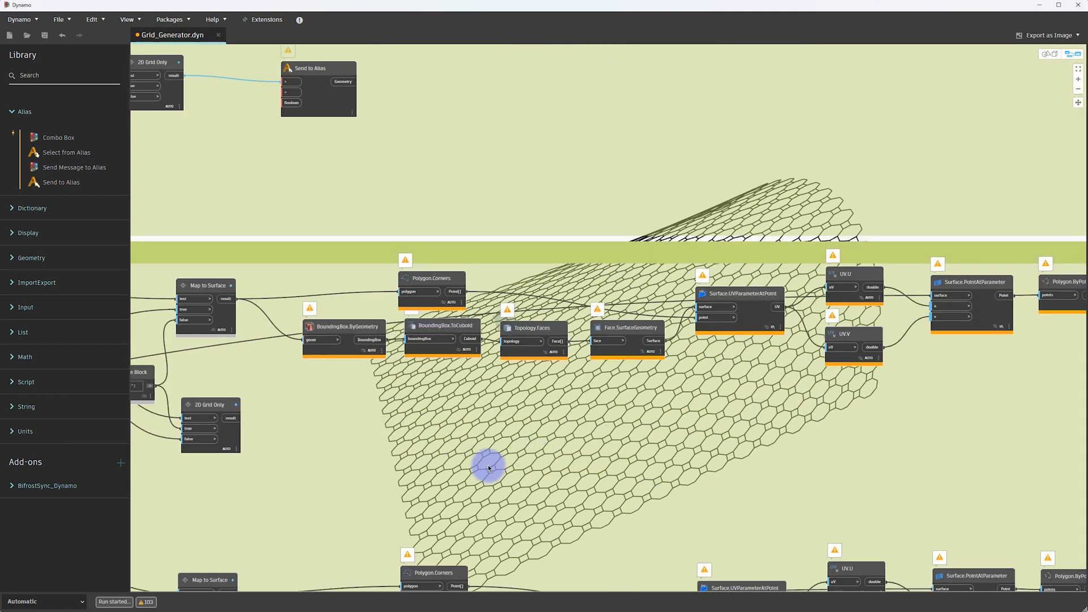
{"action": "left_click", "coordinate": [61, 184]}
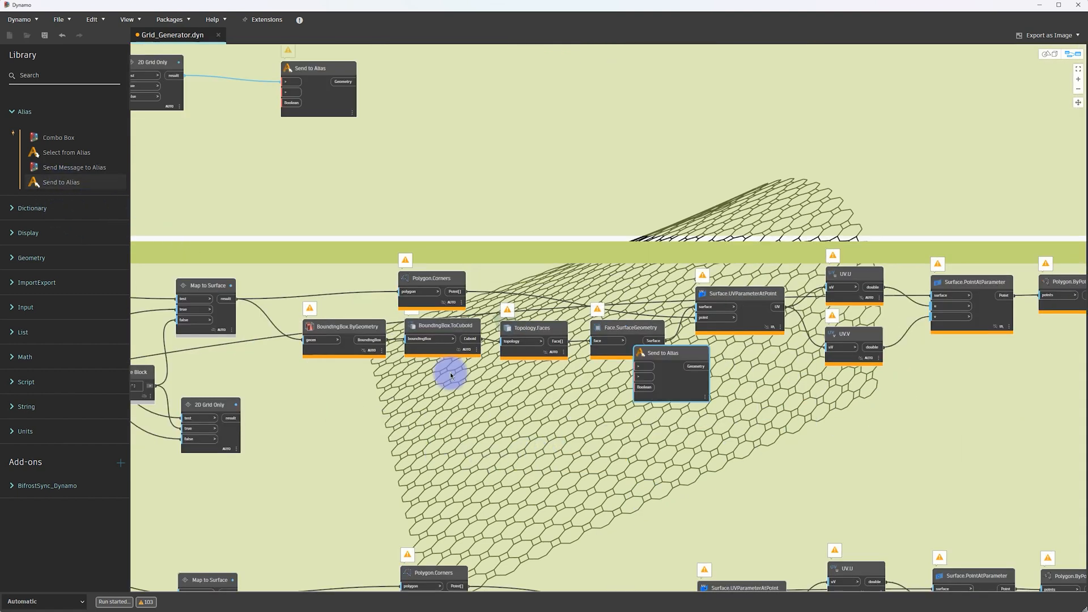
{"action": "left_click_drag", "start_coordinate": [680, 357], "coordinate": [350, 408]}
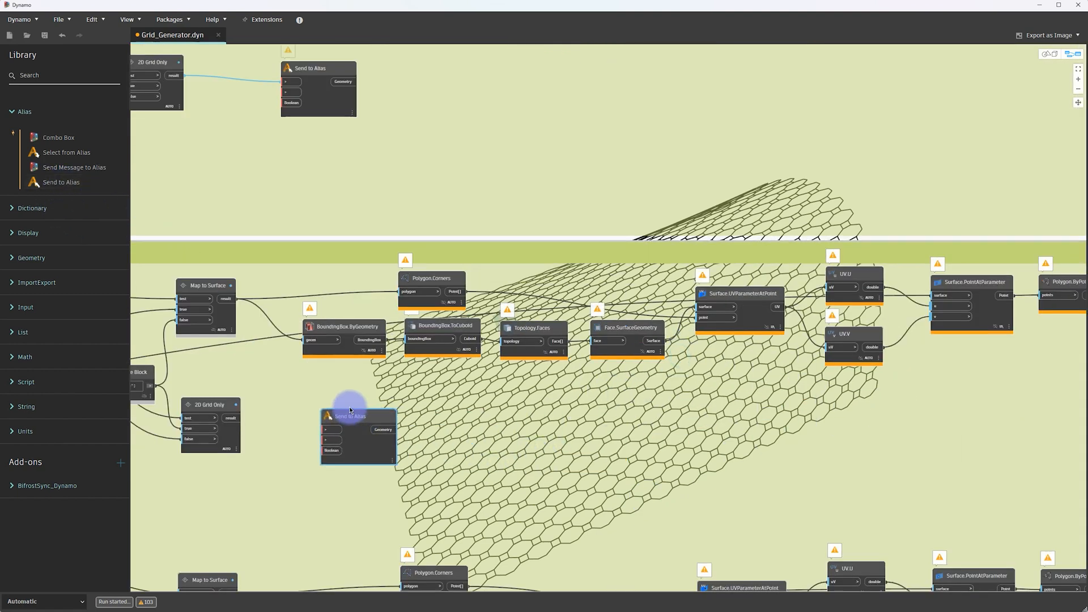
{"action": "left_click", "coordinate": [231, 418]}
{"action": "left_click", "coordinate": [311, 421]}
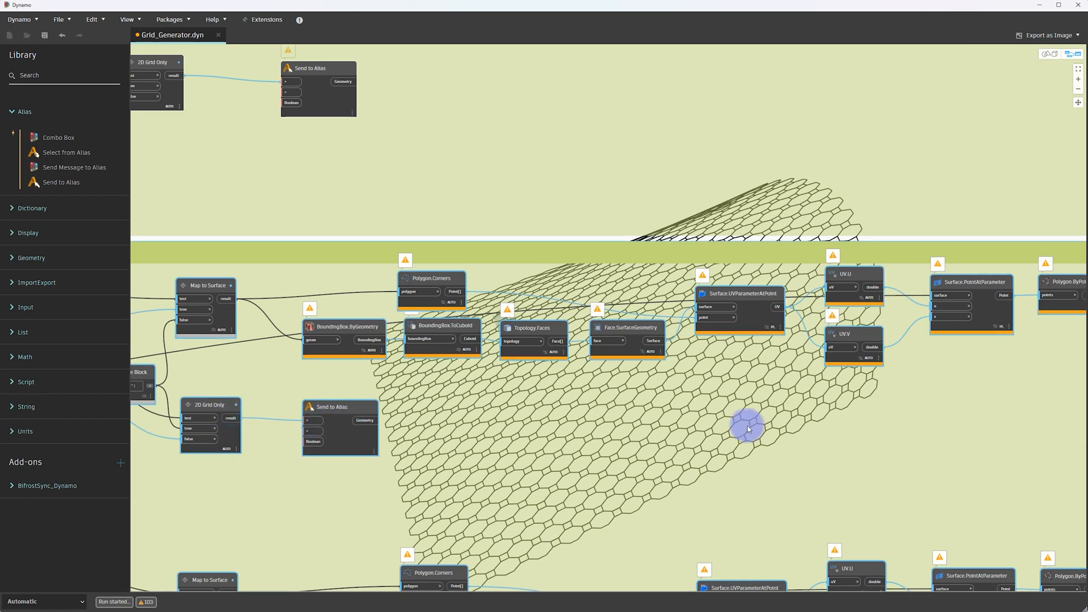
Step: Add a Send to Alias node beside the lower 2D Grid Only in the third group and connect the result to its first input
{"action": "middle_click_drag", "start_coordinate": [810, 410], "coordinate": [707, 228]}
{"action": "middle_click_drag", "start_coordinate": [323, 470], "coordinate": [481, 419]}
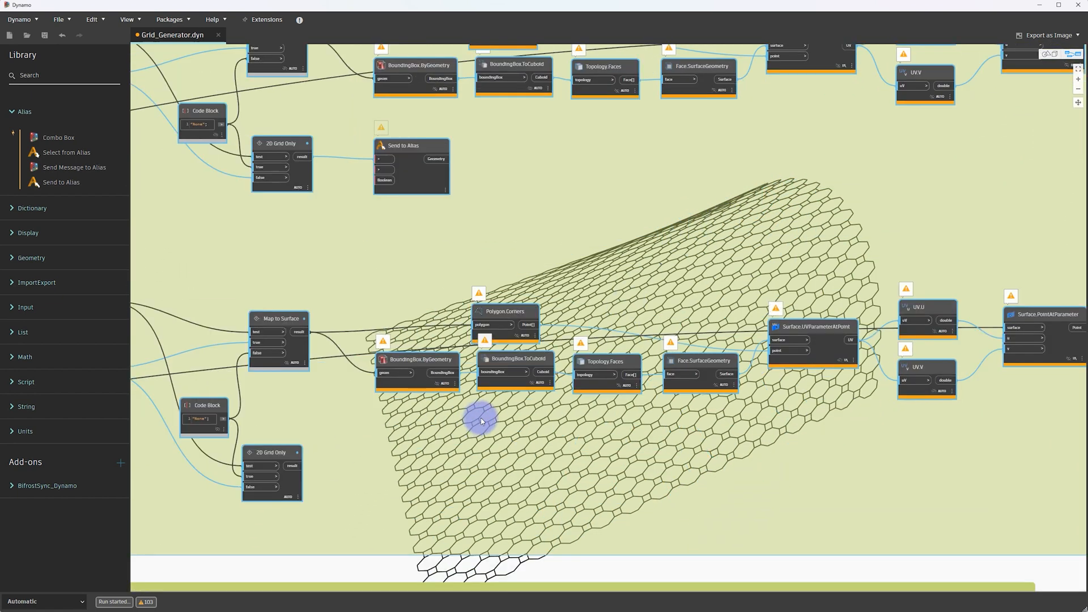
{"action": "left_click", "coordinate": [73, 182]}
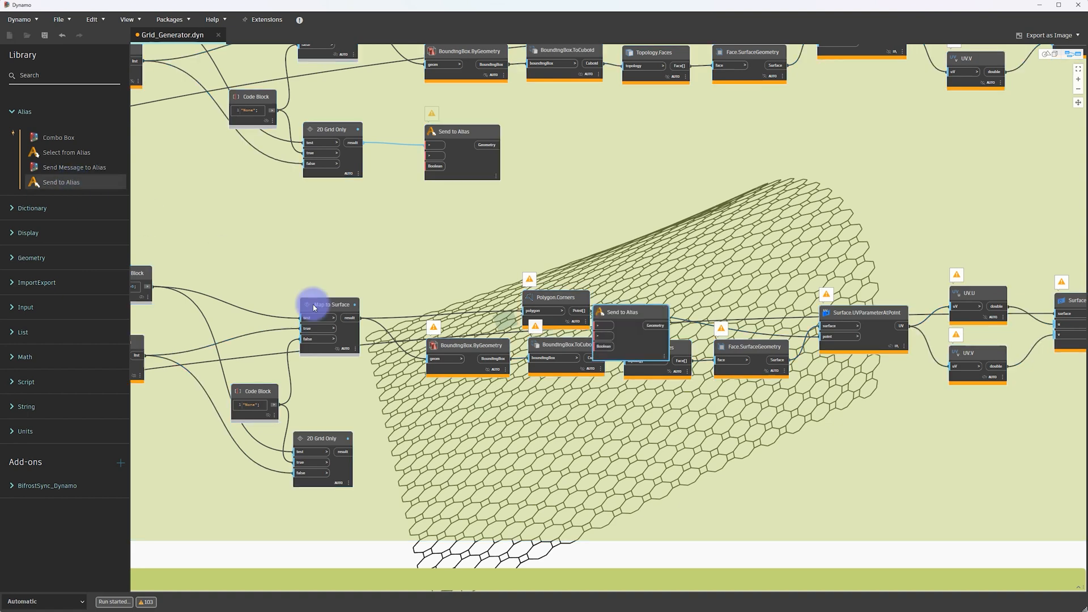
{"action": "left_click_drag", "start_coordinate": [642, 312], "coordinate": [486, 434]}
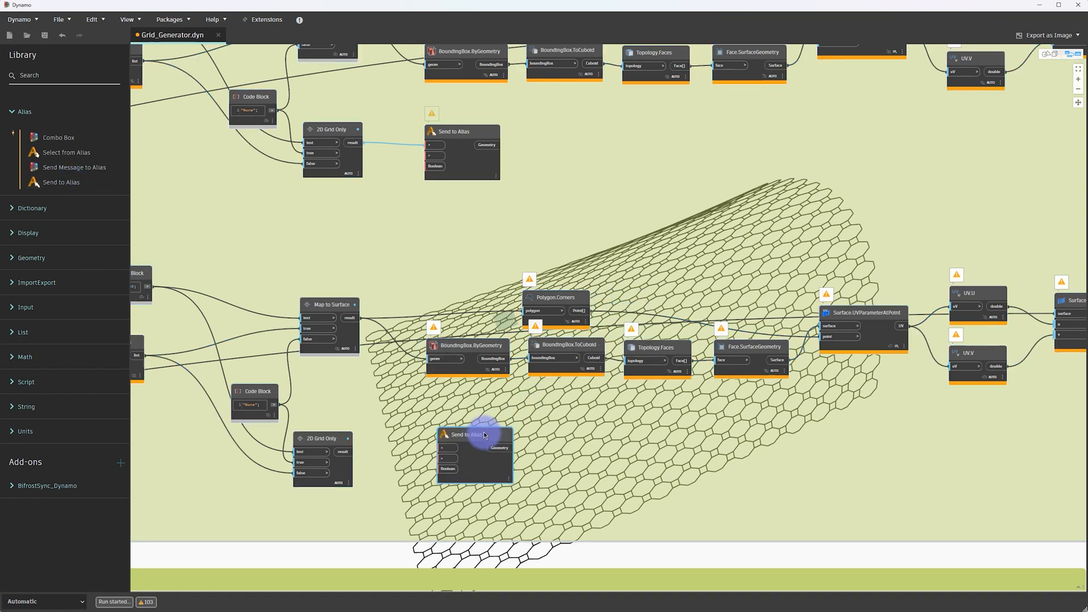
{"action": "left_click", "coordinate": [345, 452]}
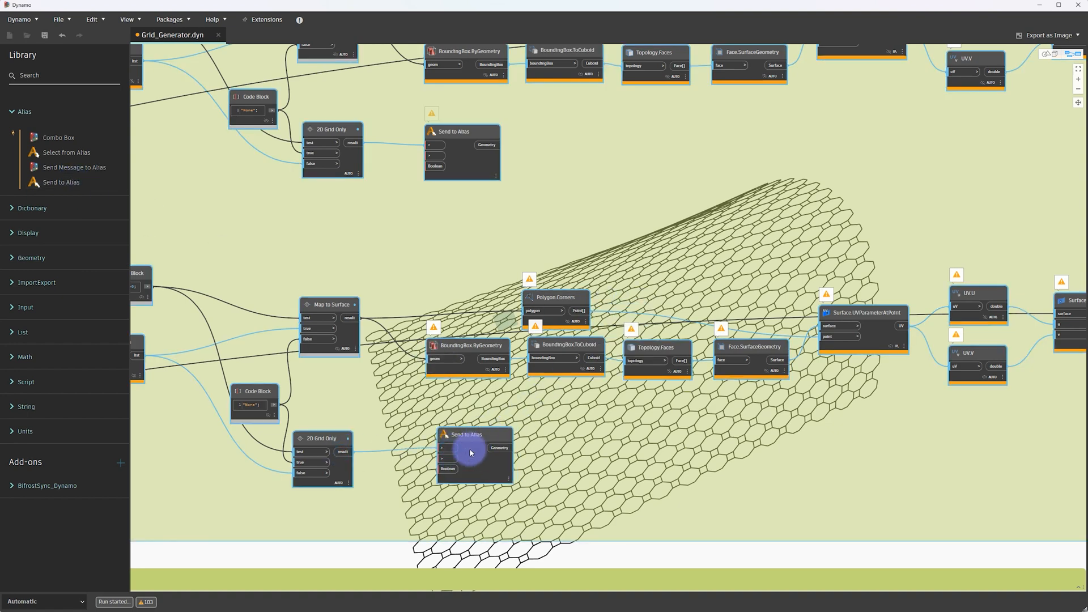
Step: Add a Send to Alias node beside the lower row's Polygon.ByPoints in the third group and connect the Polygon output to its first input
{"action": "middle_click_drag", "start_coordinate": [795, 505], "coordinate": [323, 508]}
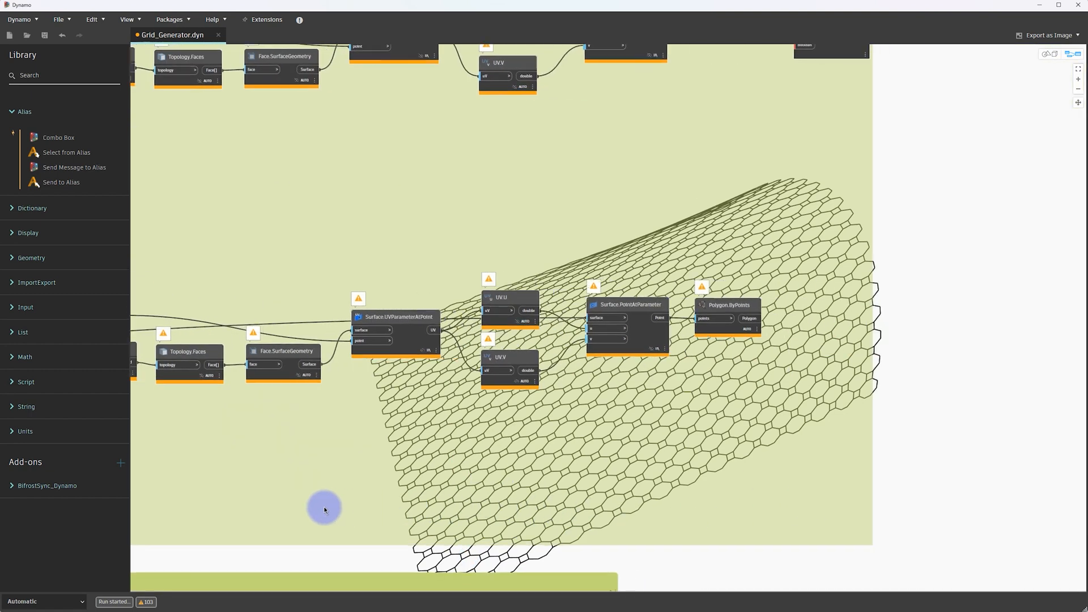
{"action": "left_click", "coordinate": [58, 182]}
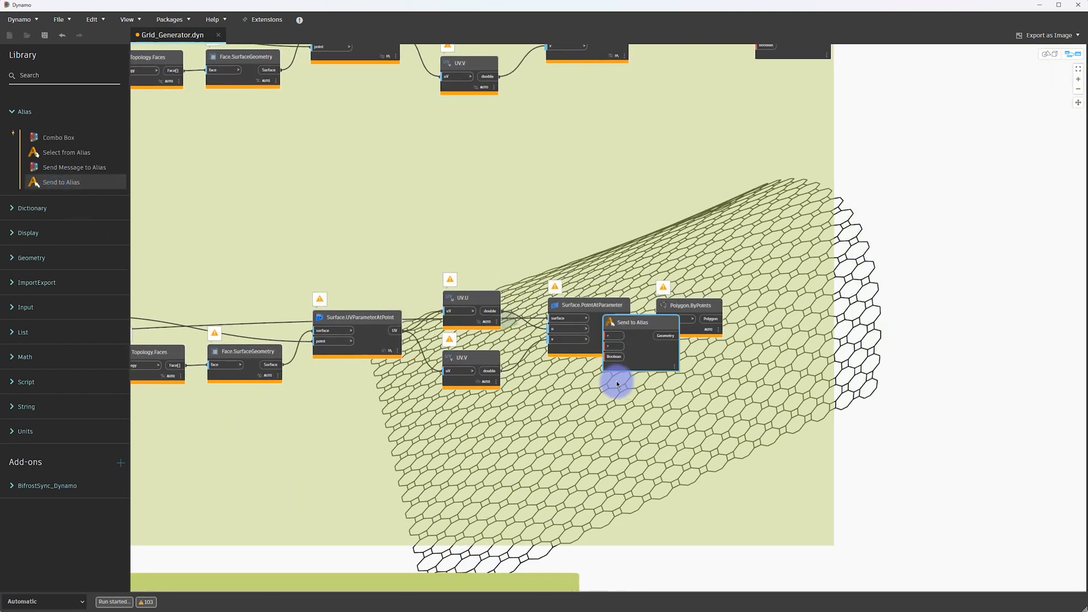
{"action": "left_click_drag", "start_coordinate": [634, 326], "coordinate": [783, 311]}
{"action": "key", "text": "ctrl+a"}
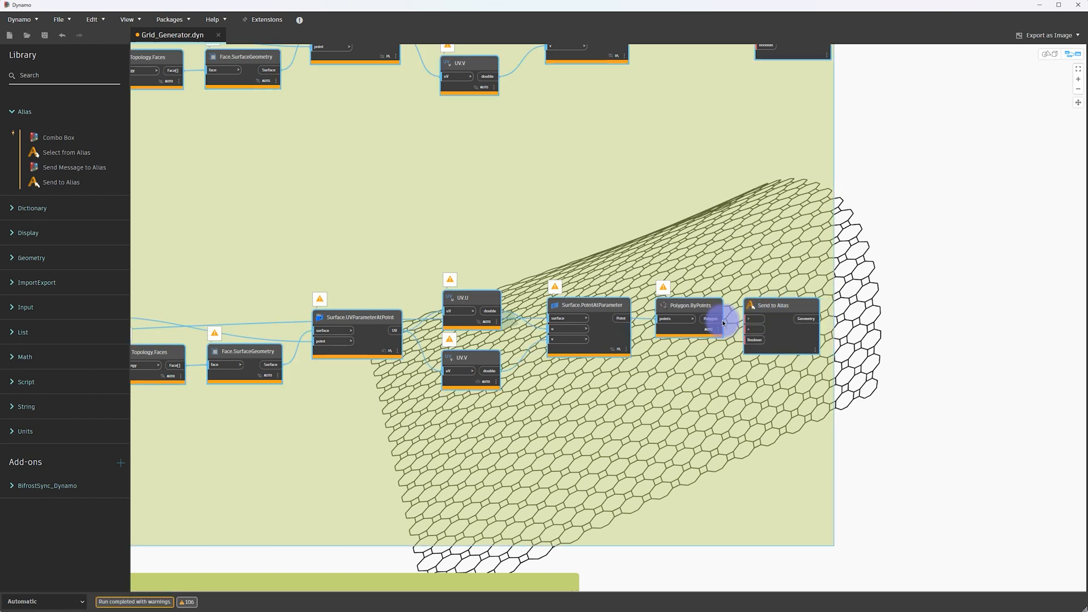
Step: Add a Send to Alias node beside 2D Grid Only in the fourth group and connect the result to its first input
{"action": "scroll", "coordinate": [851, 363], "scroll_direction": "down", "scroll_amount": 5}
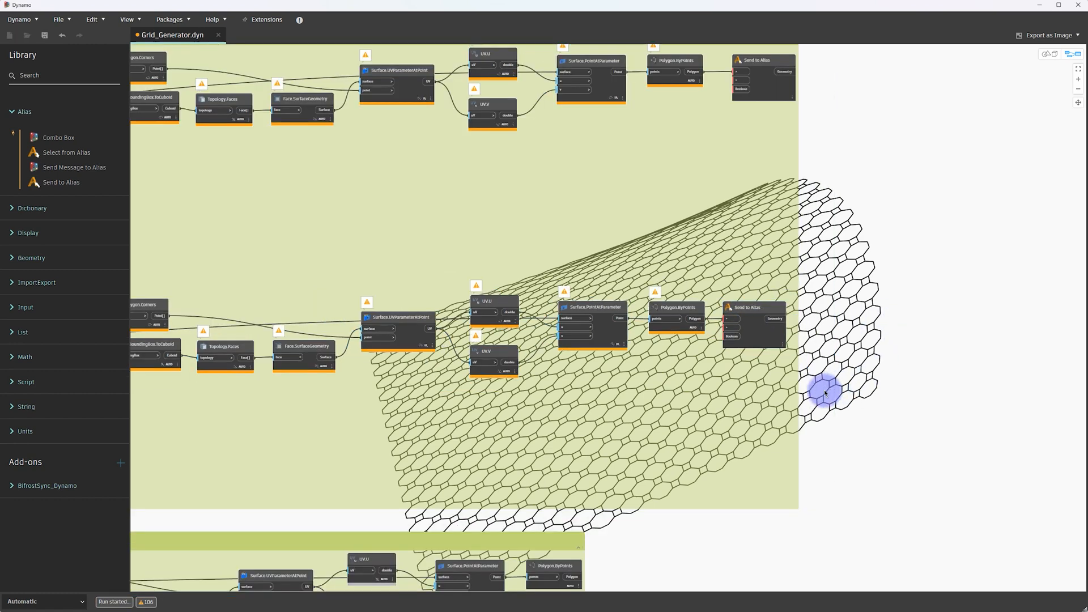
{"action": "middle_click_drag", "start_coordinate": [651, 498], "coordinate": [804, 295]}
{"action": "middle_click_drag", "start_coordinate": [407, 385], "coordinate": [579, 414]}
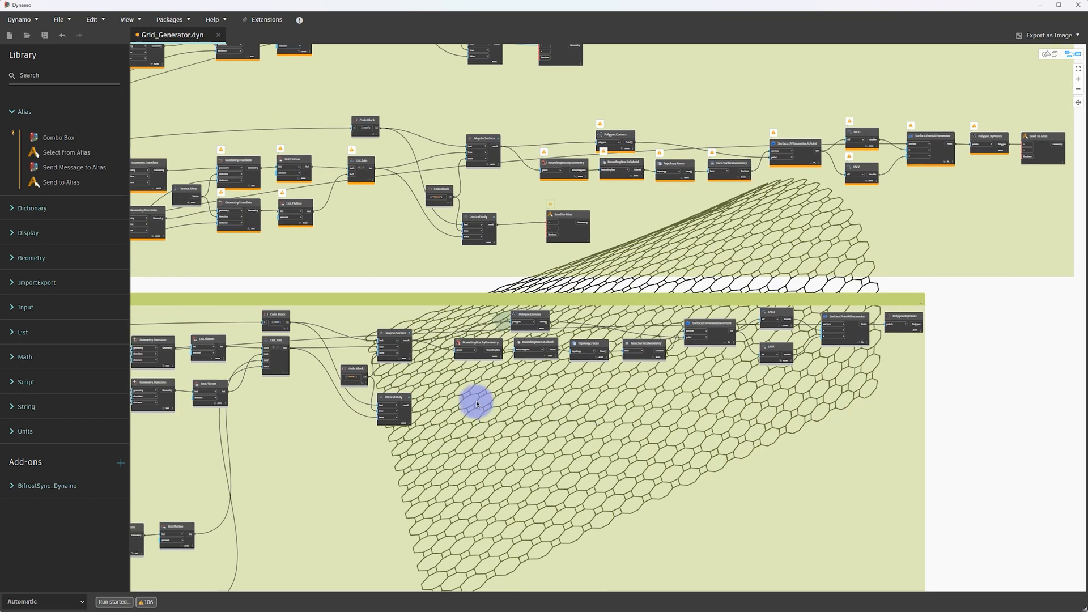
{"action": "scroll", "coordinate": [454, 403], "scroll_direction": "up", "scroll_amount": 5}
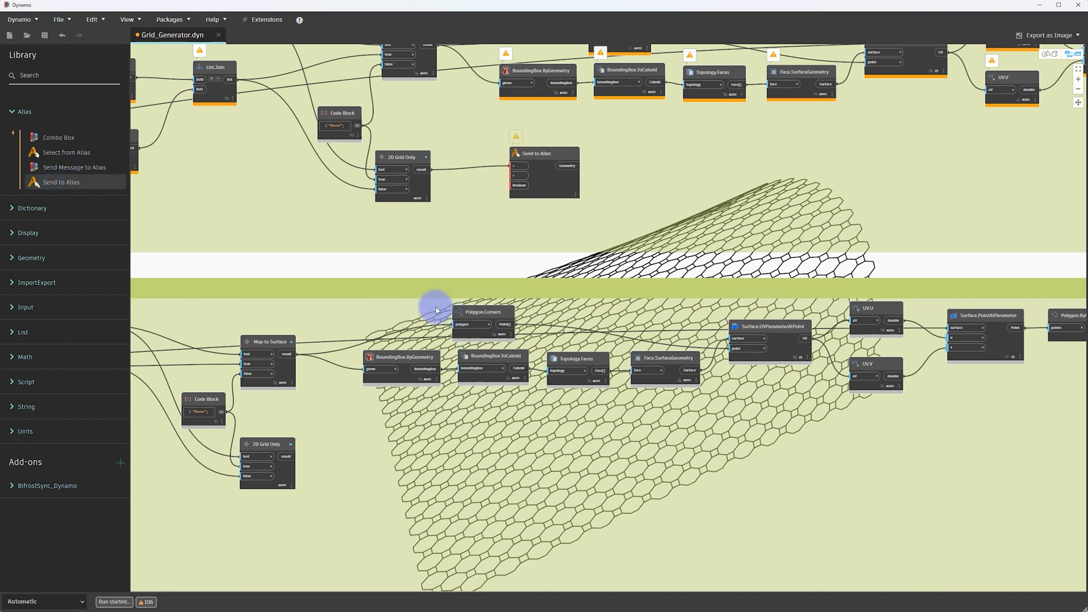
{"action": "left_click_drag", "start_coordinate": [642, 337], "coordinate": [398, 447]}
{"action": "left_click", "coordinate": [307, 464]}
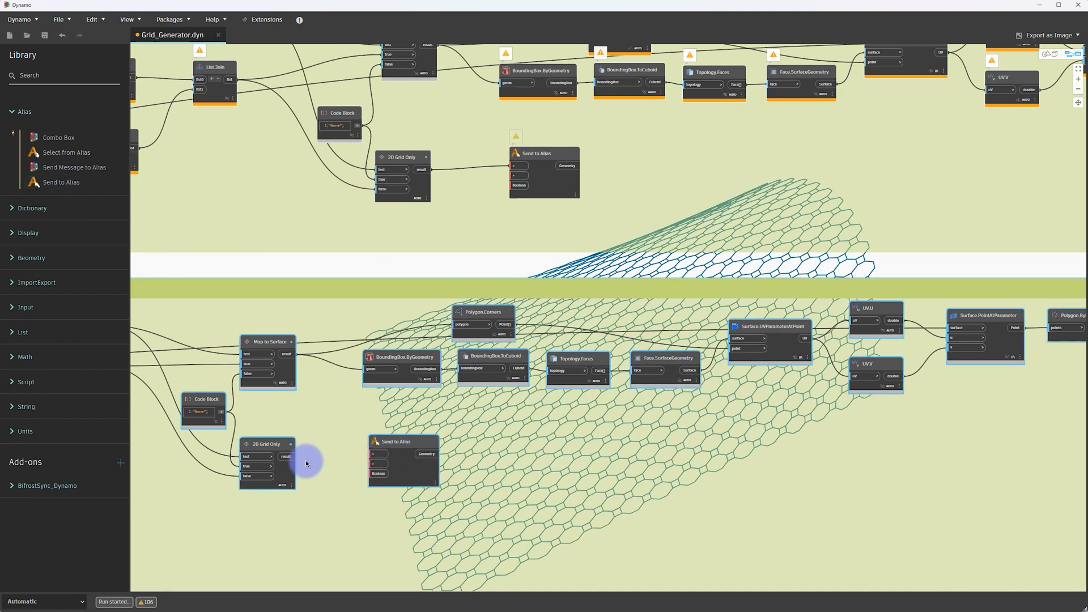
{"action": "left_click_drag", "start_coordinate": [287, 458], "coordinate": [373, 454]}
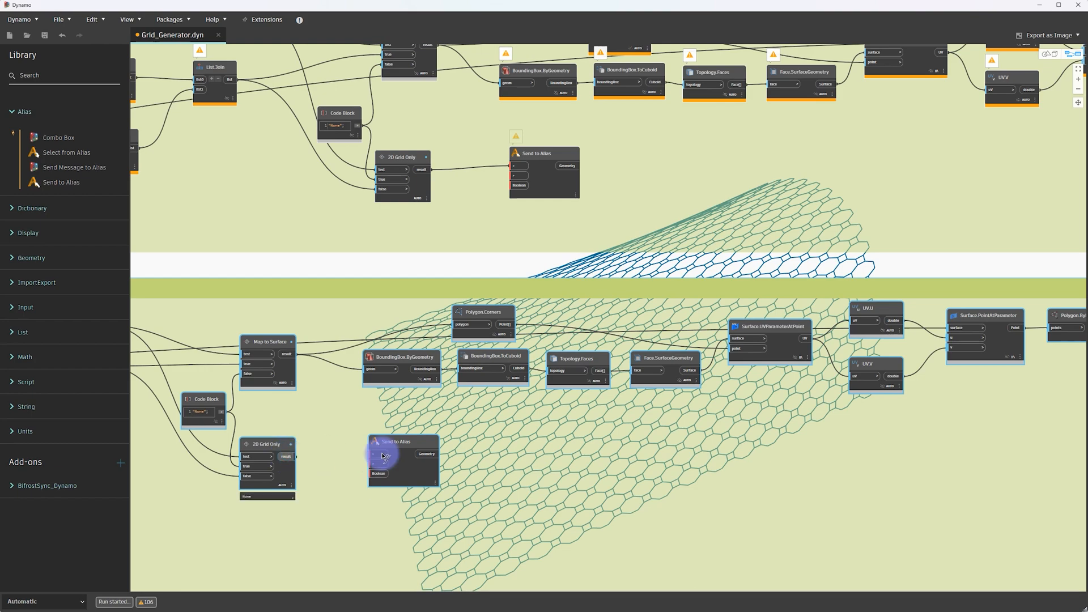
{"action": "left_click", "coordinate": [591, 258]}
Step: Add a Send to Alias node to the fourth group, connect the Polygon.ByPoints output to its first input, and place it beside that node
{"action": "middle_click_drag", "start_coordinate": [858, 287], "coordinate": [409, 304]}
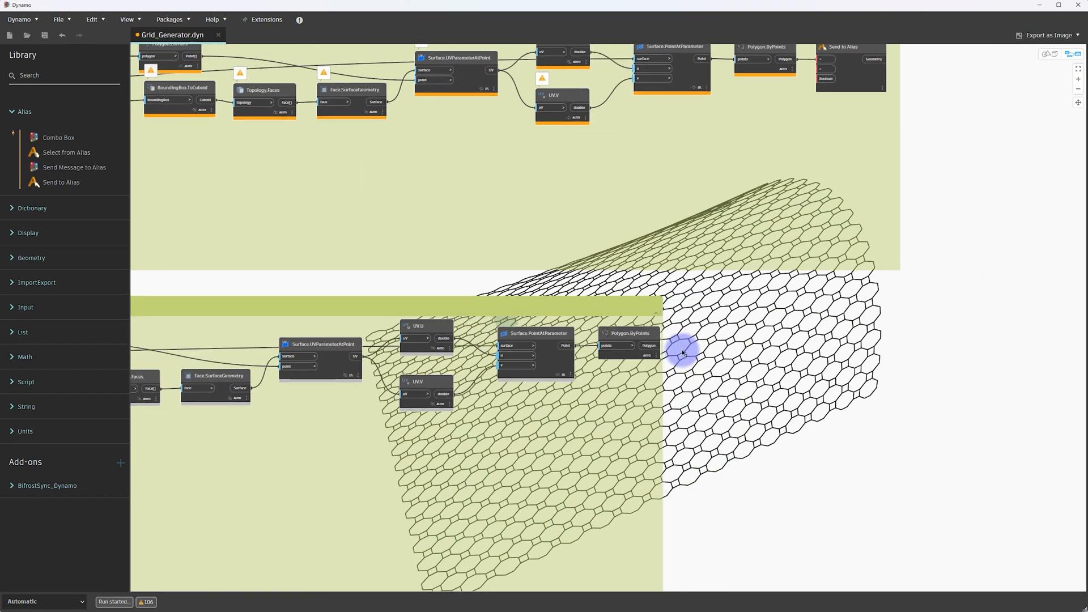
{"action": "scroll", "coordinate": [681, 352], "scroll_direction": "up", "scroll_amount": 2}
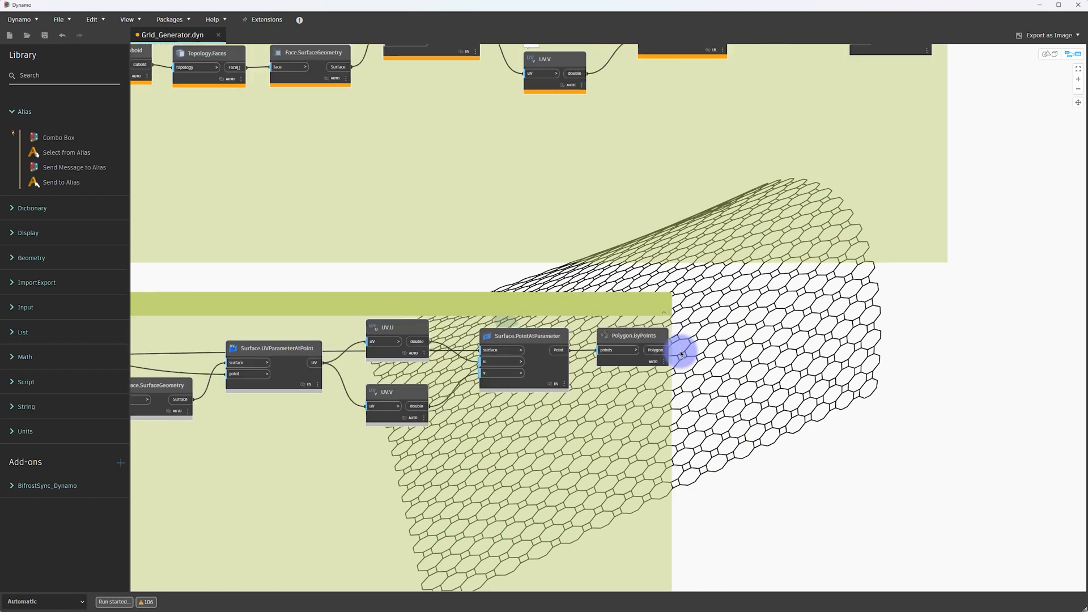
{"action": "left_click", "coordinate": [86, 186]}
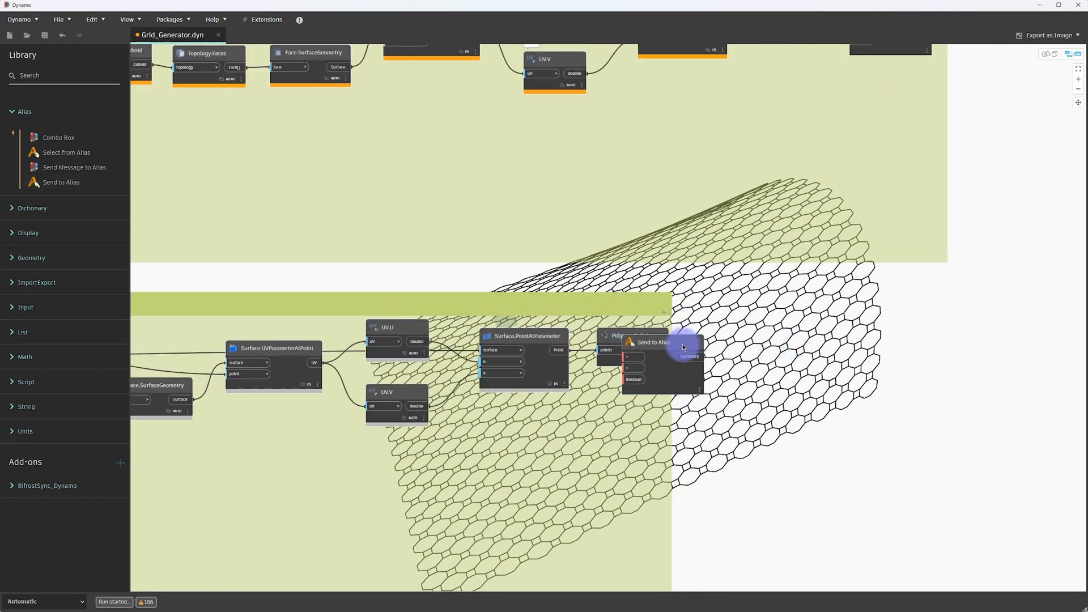
{"action": "left_click_drag", "start_coordinate": [688, 348], "coordinate": [639, 382]}
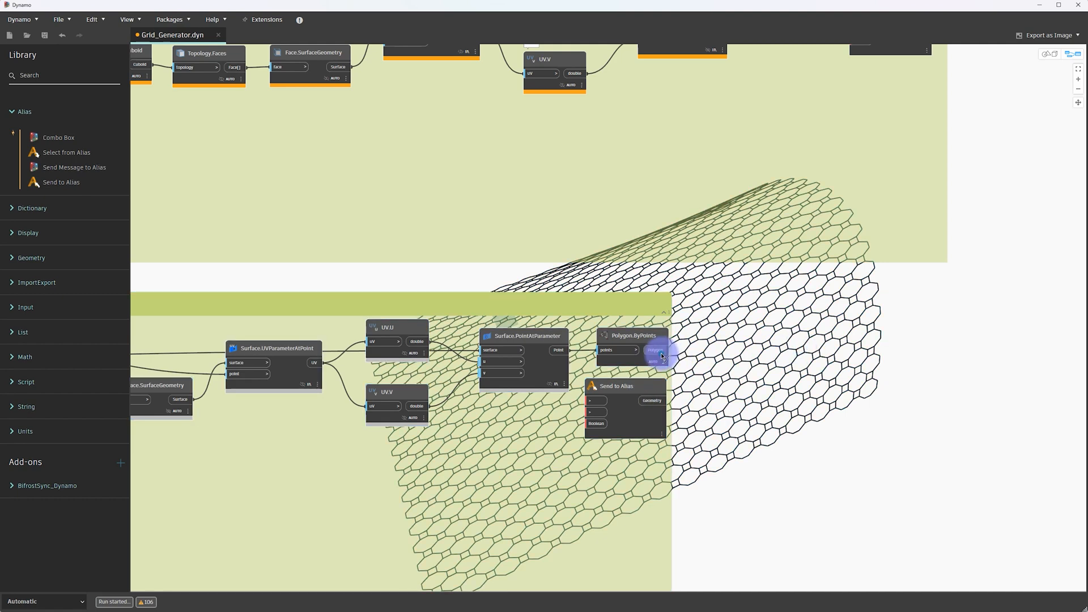
{"action": "left_click", "coordinate": [605, 399]}
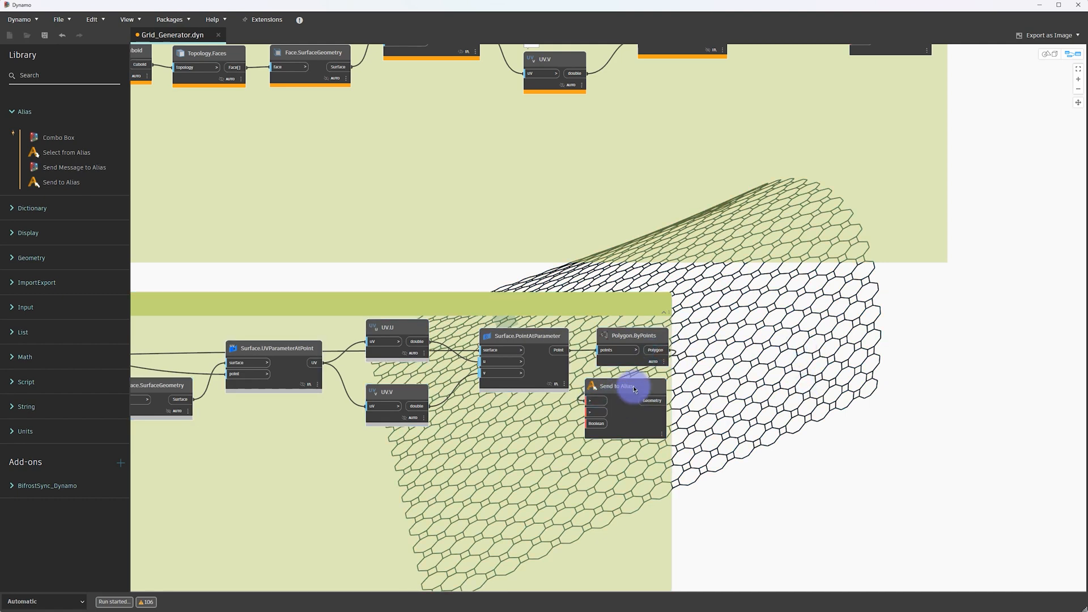
{"action": "left_click_drag", "start_coordinate": [634, 386], "coordinate": [751, 339]}
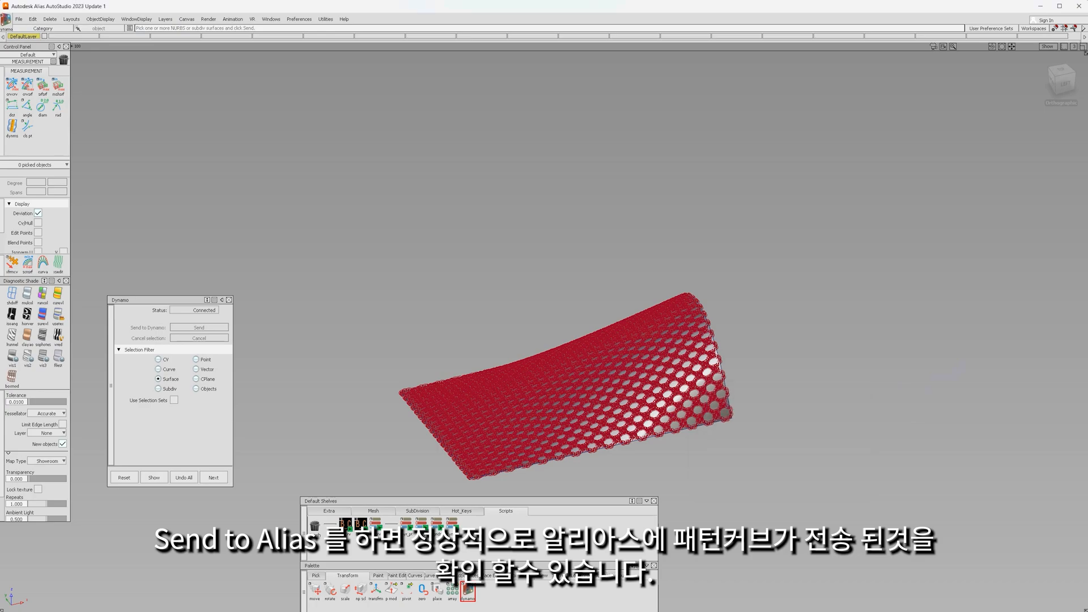
Step: Switch to Alias and examine the transferred pattern curves on the surface from several angles, picking and unpicking them
{"action": "scroll", "coordinate": [705, 401], "scroll_direction": "up", "scroll_amount": 10}
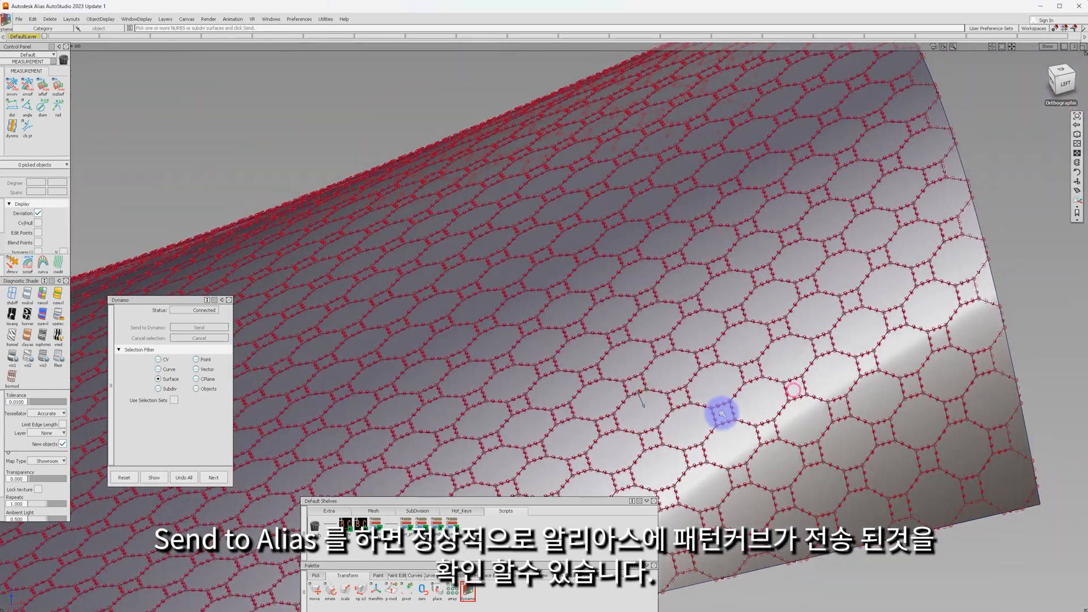
{"action": "right_click_drag", "start_coordinate": [723, 414], "coordinate": [695, 420], "text": "alt+shift"}
{"action": "left_click_drag", "start_coordinate": [696, 420], "coordinate": [309, 429], "text": "alt+shift"}
{"action": "left_click_drag", "start_coordinate": [705, 403], "coordinate": [731, 391], "text": "ctrl+shift"}
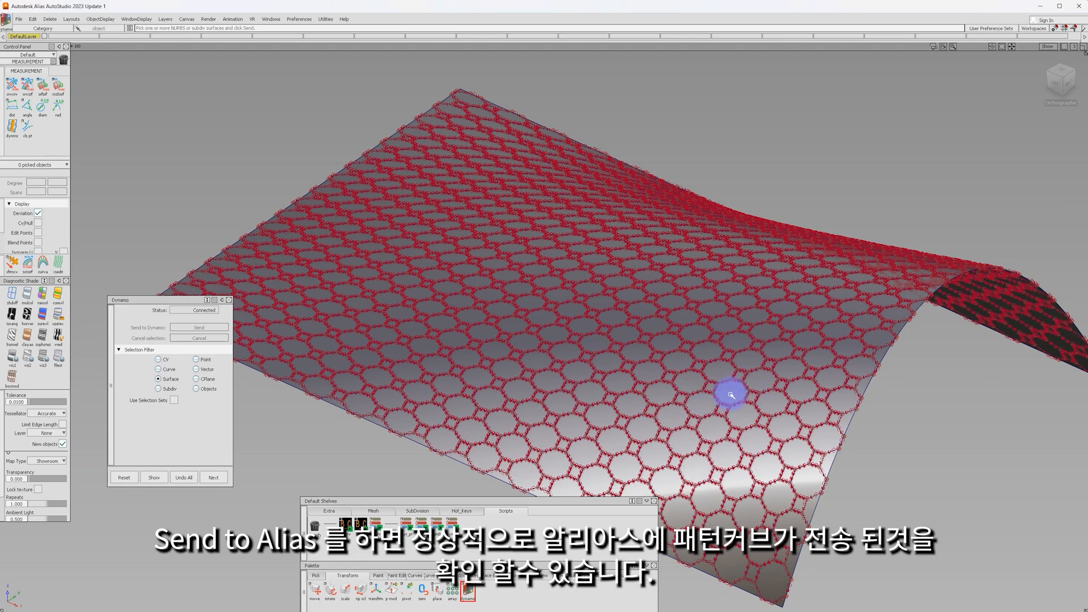
{"action": "left_click", "coordinate": [747, 388]}
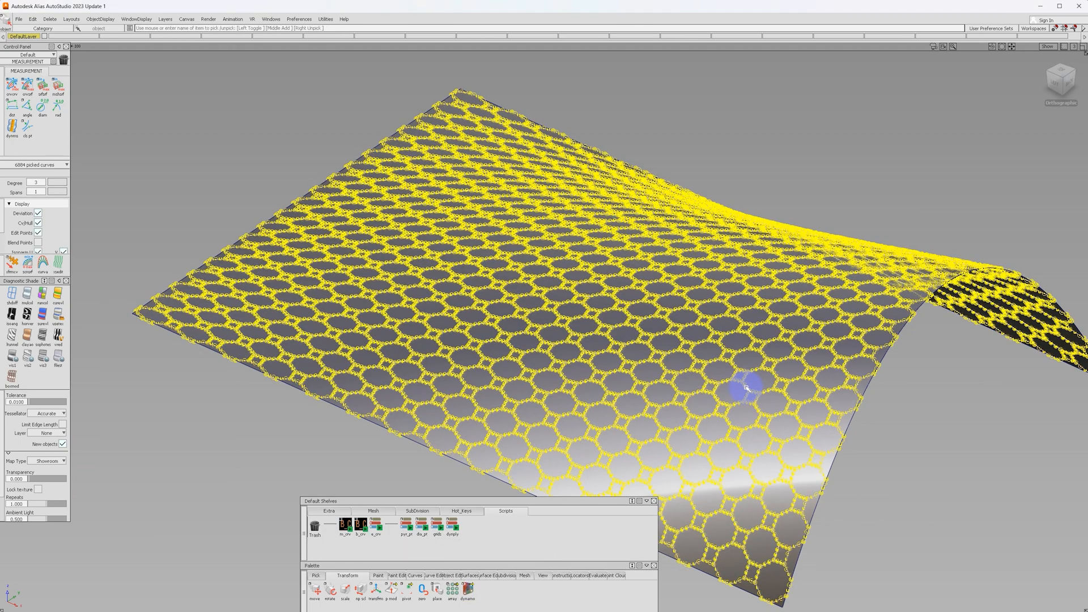
{"action": "left_click", "coordinate": [747, 388]}
{"action": "left_click_drag", "start_coordinate": [747, 389], "coordinate": [522, 411], "text": "alt+shift"}
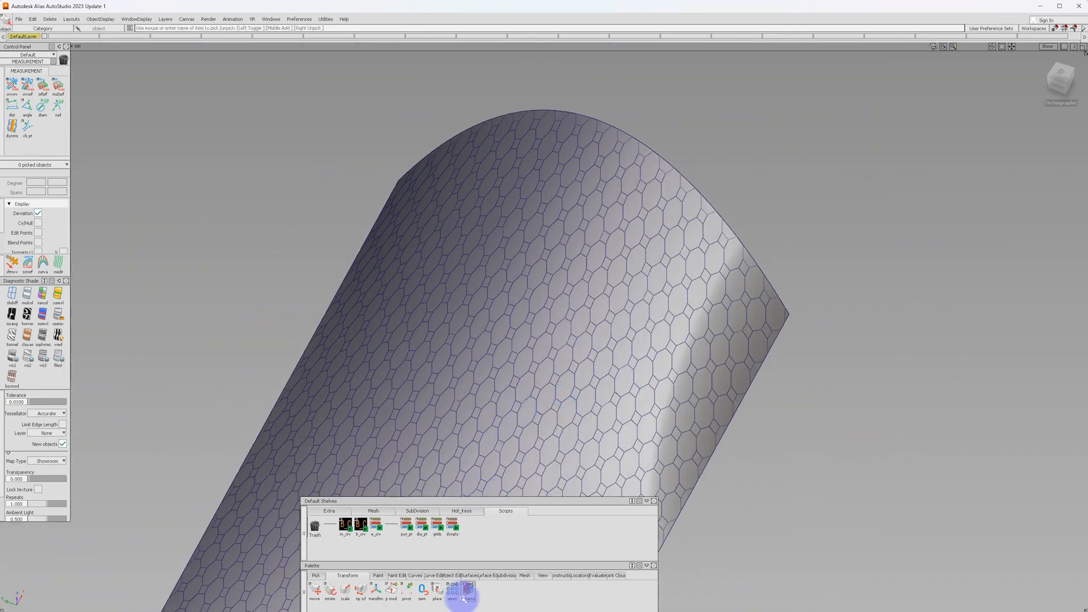
Step: Return to Dynamo and save the finished graph over the existing Grid_Generator.dyn in the Alias_Function folder
{"action": "left_click", "coordinate": [467, 592]}
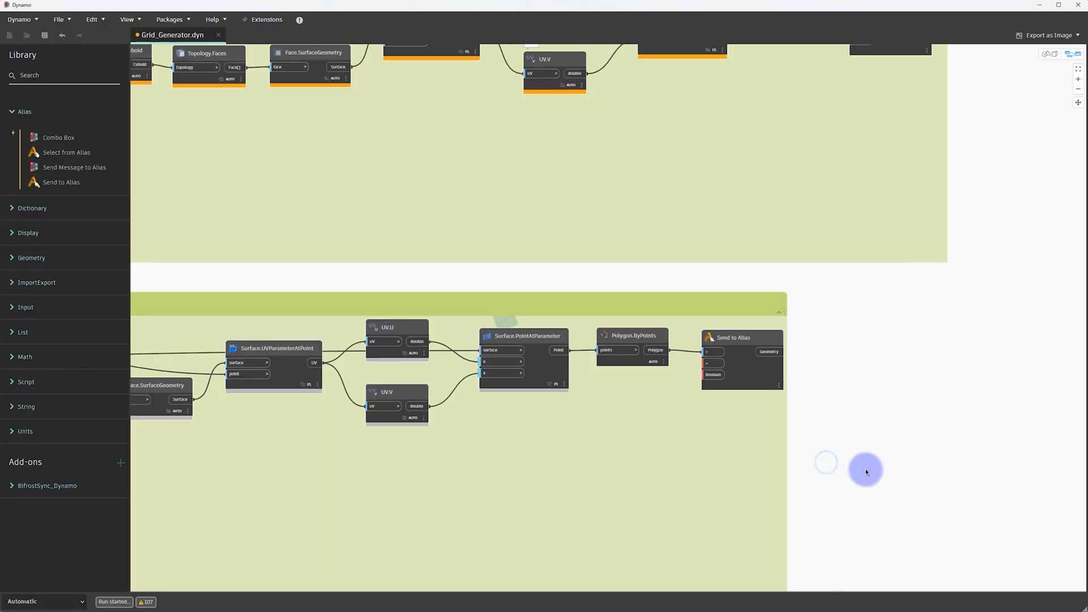
{"action": "scroll", "coordinate": [851, 473], "scroll_direction": "down", "scroll_amount": 3}
{"action": "scroll", "coordinate": [806, 473], "scroll_direction": "down", "scroll_amount": 4}
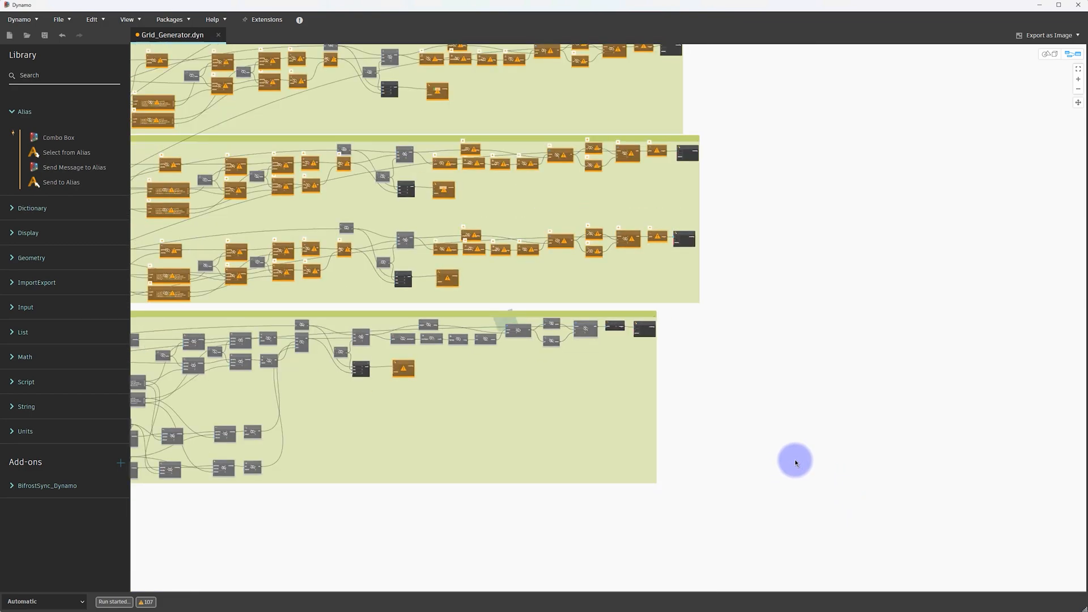
{"action": "middle_click_drag", "start_coordinate": [462, 516], "coordinate": [832, 470]}
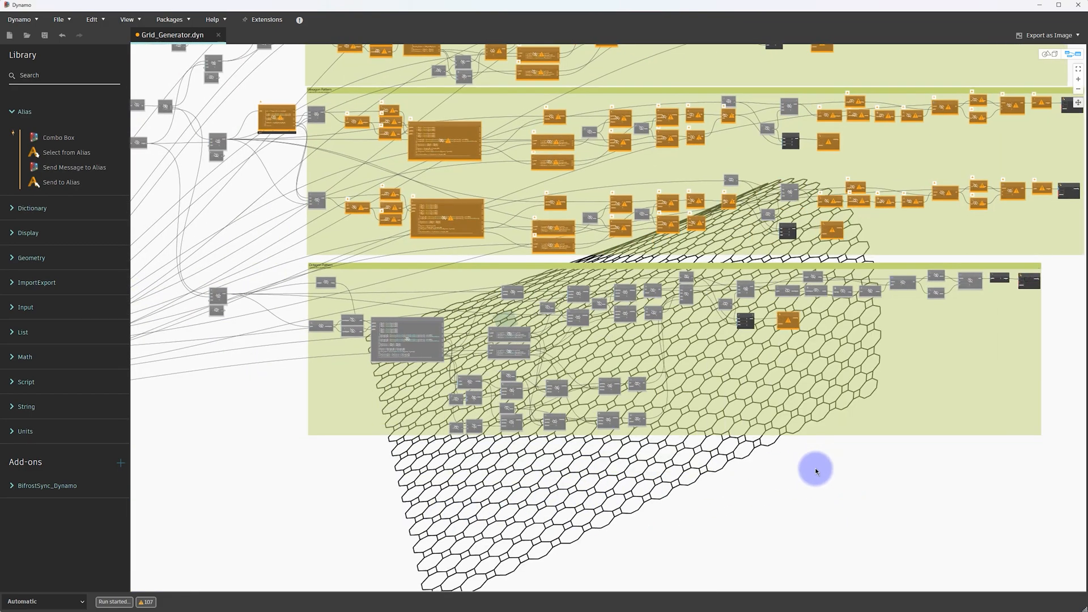
{"action": "middle_click_drag", "start_coordinate": [265, 411], "coordinate": [725, 516]}
{"action": "middle_click_drag", "start_coordinate": [418, 434], "coordinate": [698, 374]}
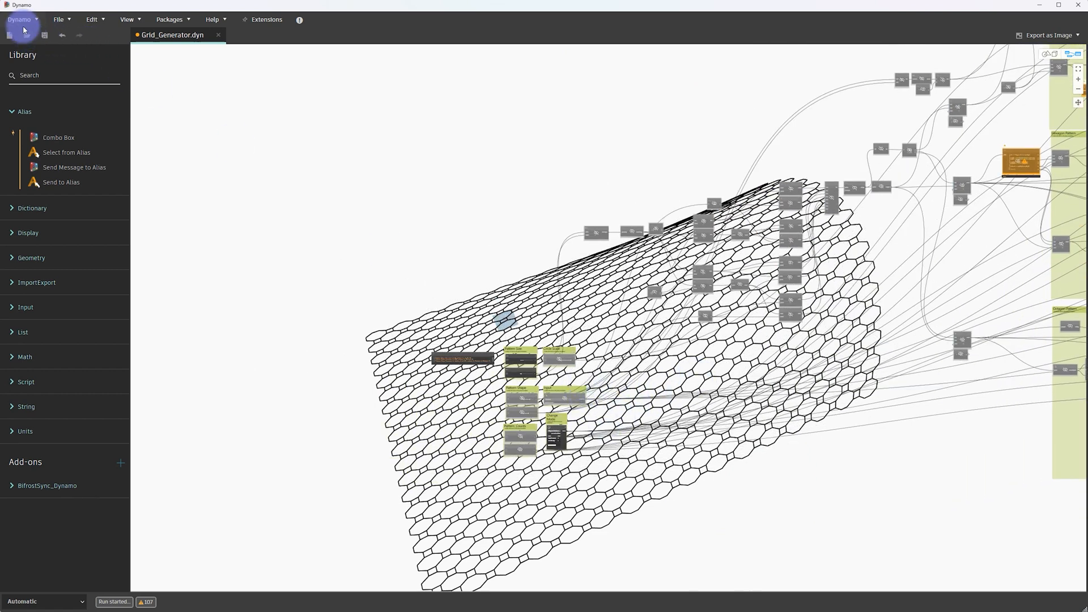
{"action": "left_click", "coordinate": [61, 19]}
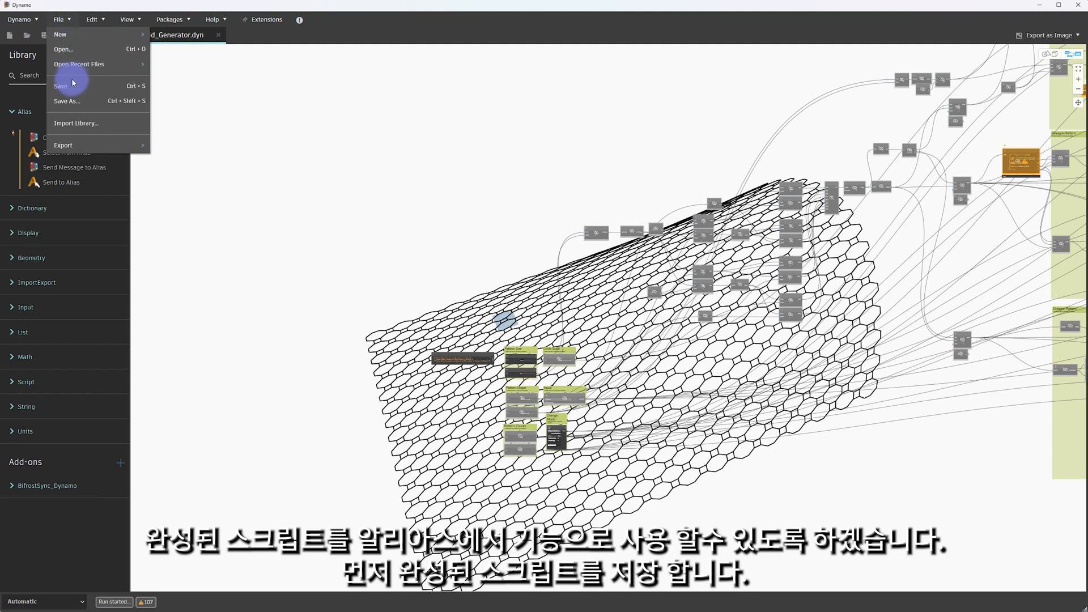
{"action": "left_click", "coordinate": [67, 101]}
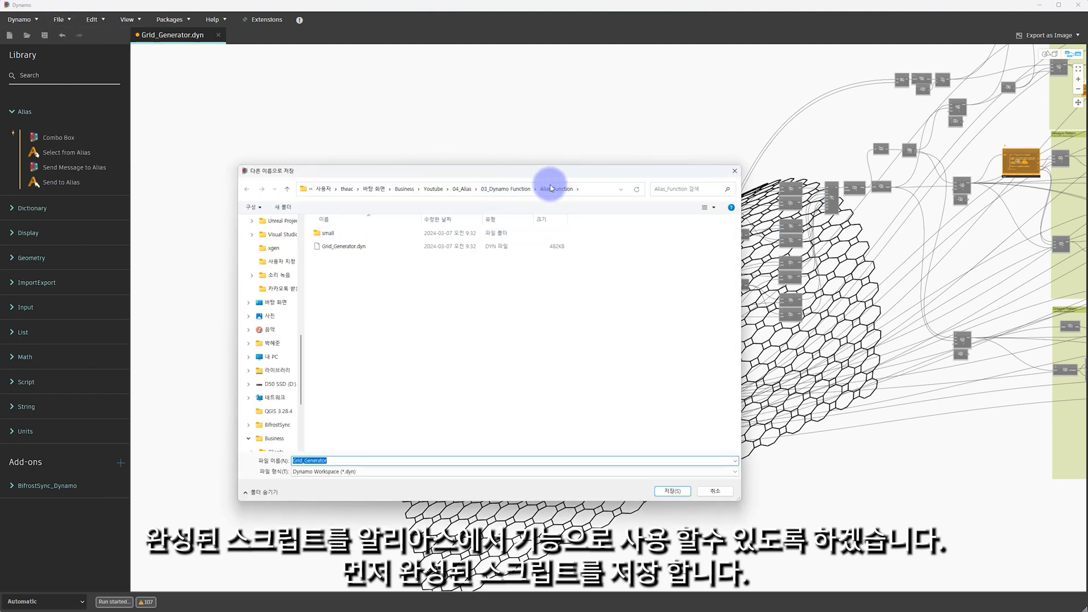
{"action": "left_click", "coordinate": [335, 246]}
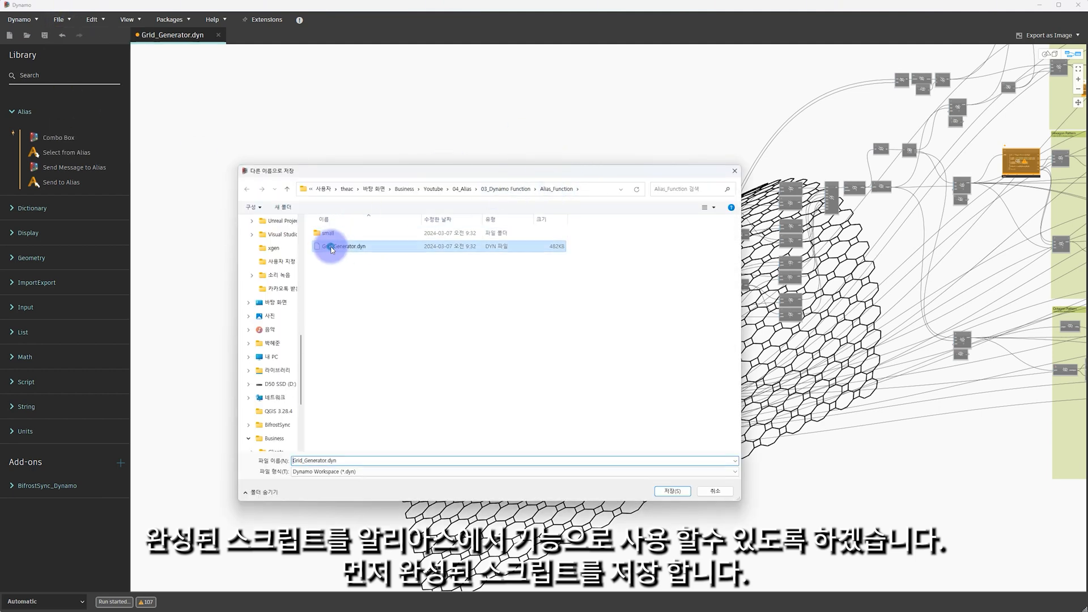
{"action": "left_click", "coordinate": [672, 491]}
{"action": "left_click", "coordinate": [795, 430]}
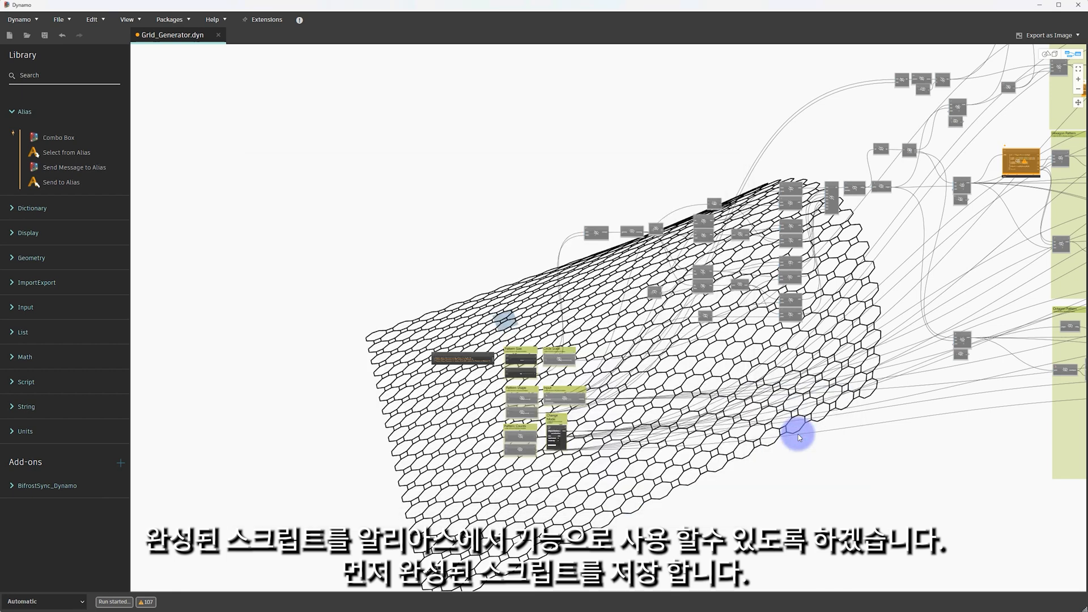
Step: Set the default parameters: X_SizeOfPattern 20, Y_SizeOfPattern 10, and X_ShapeParameter and Y_ShapeParameter both 0.5
{"action": "scroll", "coordinate": [566, 422], "scroll_direction": "up", "scroll_amount": 5}
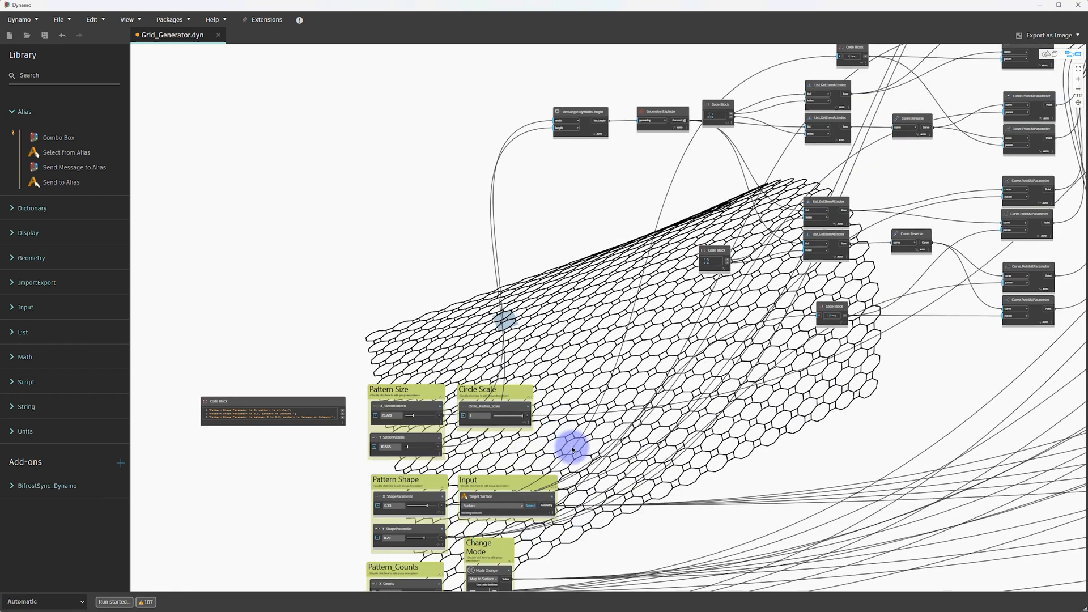
{"action": "middle_click_drag", "start_coordinate": [635, 448], "coordinate": [634, 416]}
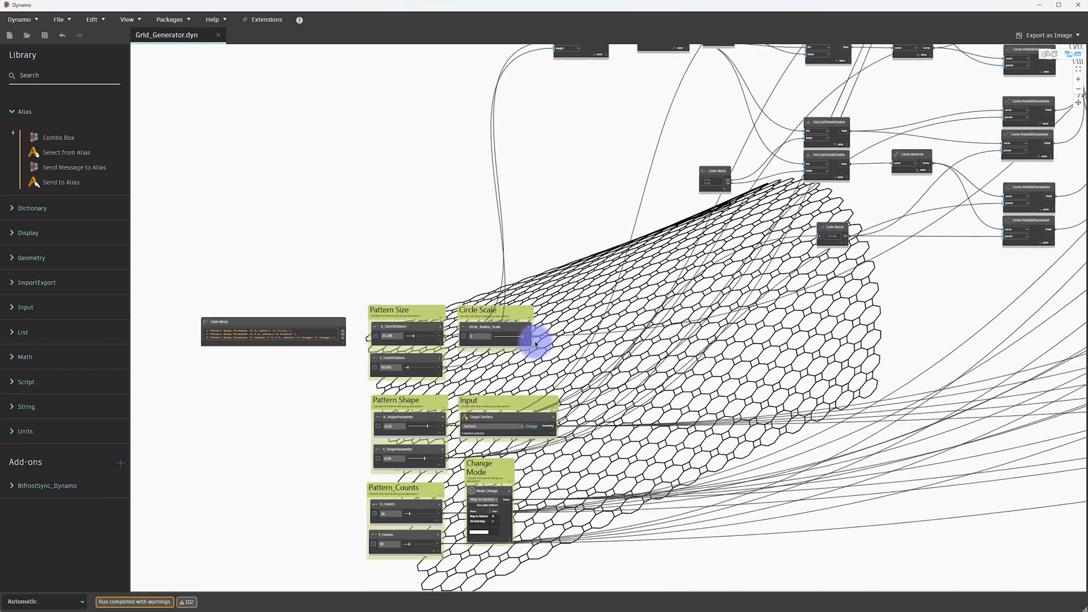
{"action": "scroll", "coordinate": [492, 363], "scroll_direction": "up", "scroll_amount": 2}
{"action": "scroll", "coordinate": [492, 363], "scroll_direction": "up", "scroll_amount": 2}
{"action": "middle_click_drag", "start_coordinate": [458, 401], "coordinate": [680, 382]}
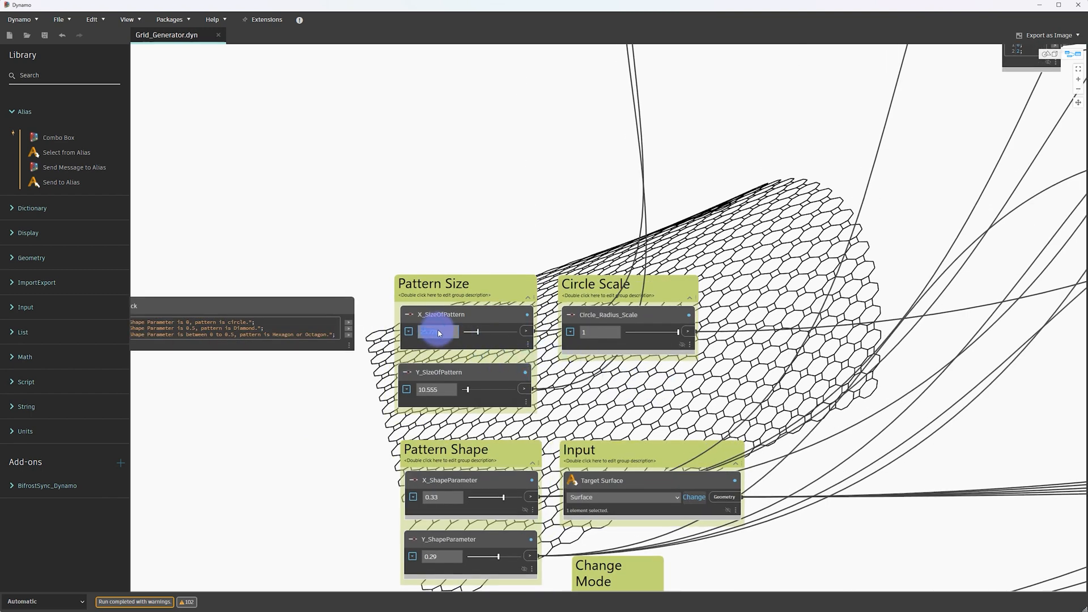
{"action": "double_click", "coordinate": [429, 389]}
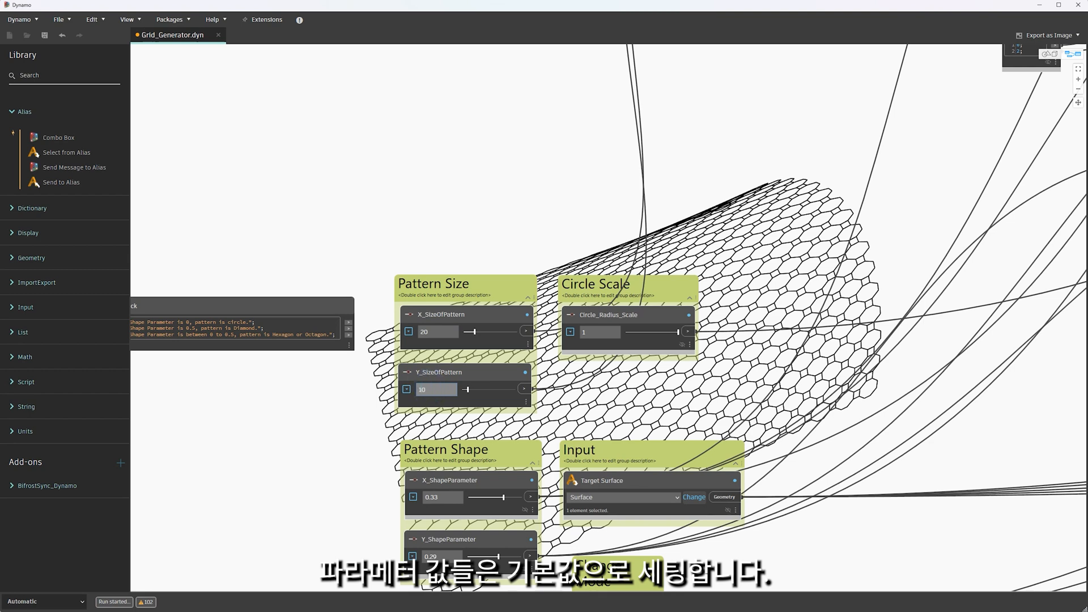
{"action": "middle_click_drag", "start_coordinate": [515, 460], "coordinate": [522, 411]}
{"action": "left_click_drag", "start_coordinate": [513, 447], "coordinate": [771, 525]}
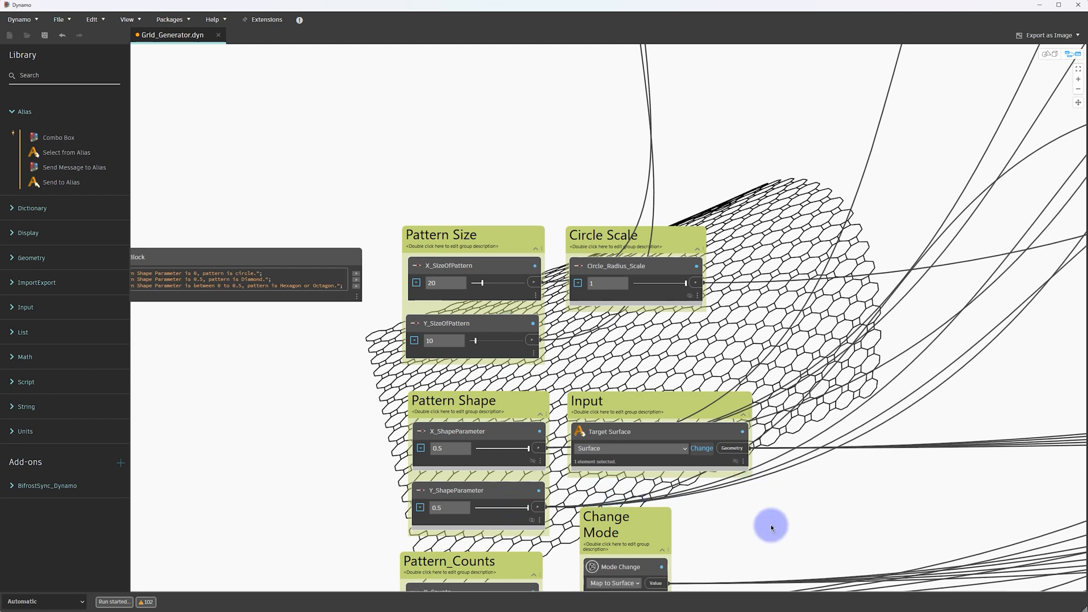
Step: Set the Pattern_Counts defaults X_Counts and Y_Counts both to 10
{"action": "middle_click_drag", "start_coordinate": [771, 527], "coordinate": [761, 449]}
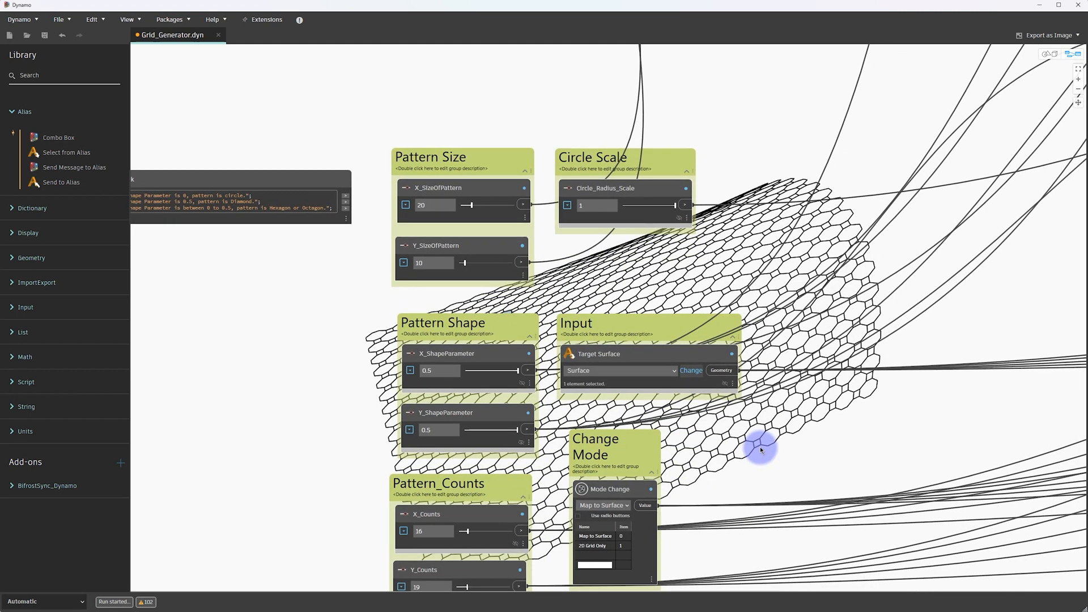
{"action": "middle_click_drag", "start_coordinate": [749, 487], "coordinate": [749, 447]}
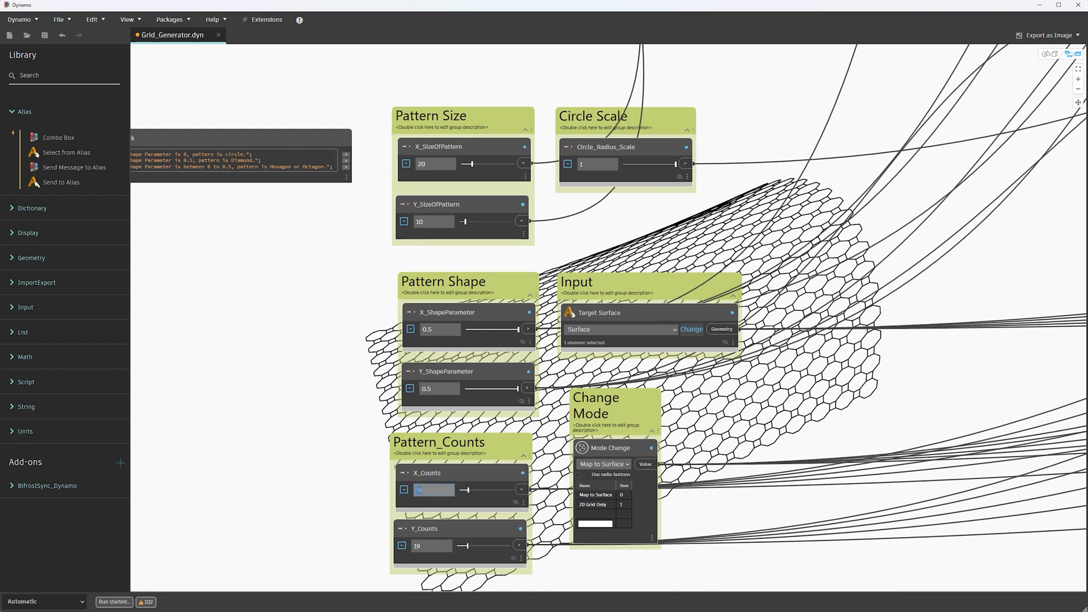
{"action": "type", "text": "0"}
{"action": "left_click", "coordinate": [427, 511]}
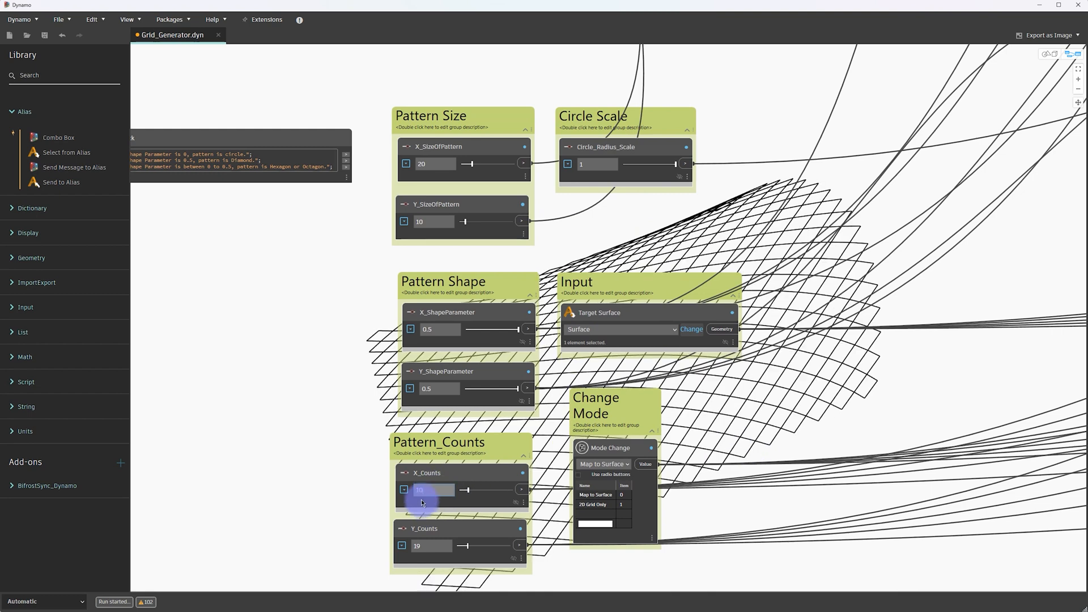
{"action": "double_click", "coordinate": [428, 546]}
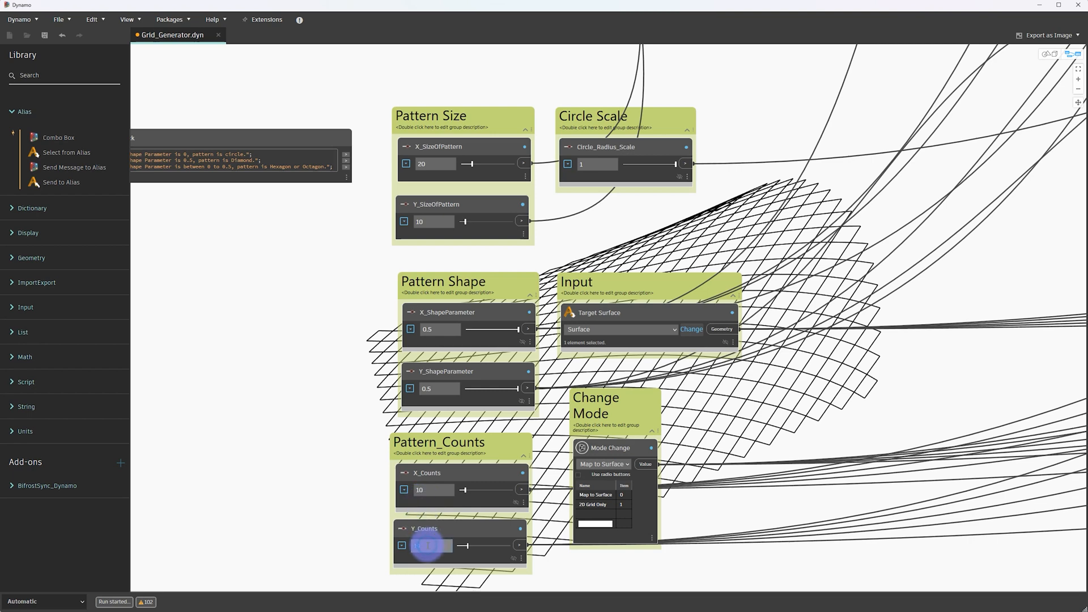
{"action": "left_click", "coordinate": [674, 449]}
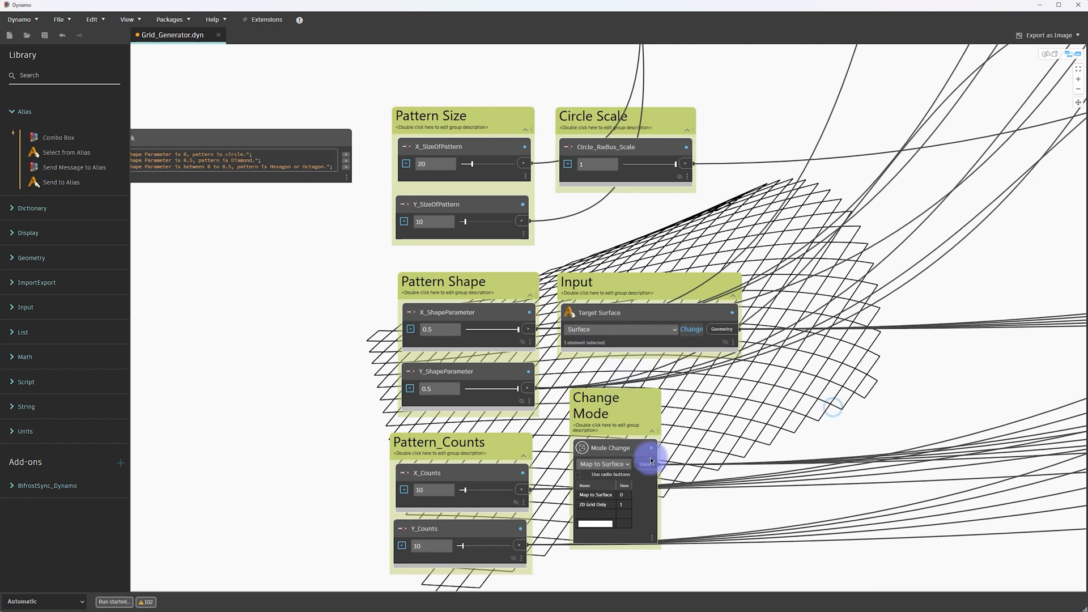
Step: Set the Mode Change node to 2D Grid Only and examine the flat grid in the 3D background preview
{"action": "left_click", "coordinate": [623, 466]}
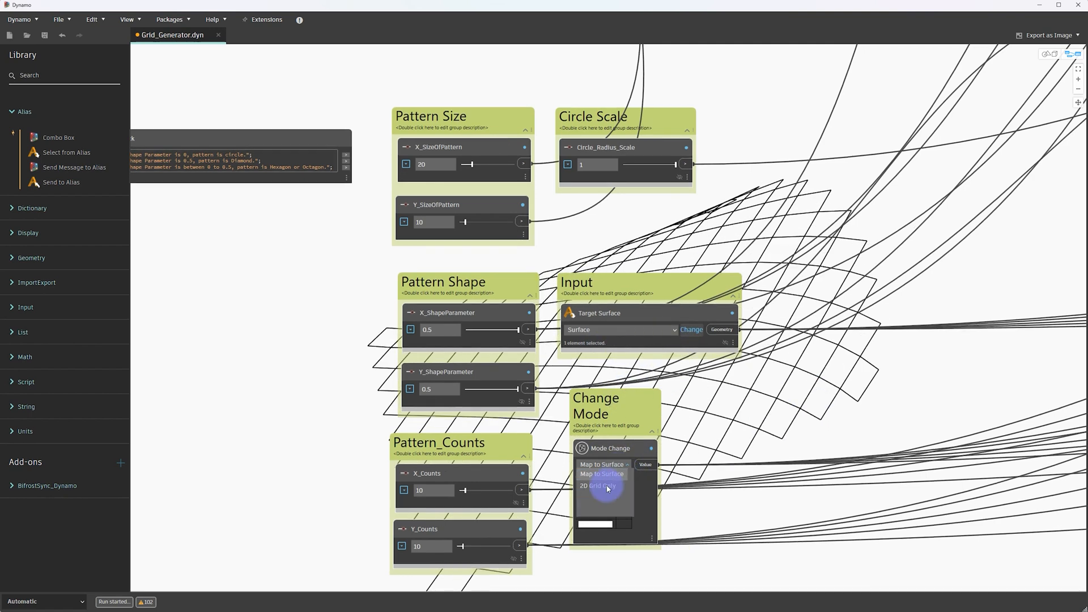
{"action": "left_click", "coordinate": [602, 484]}
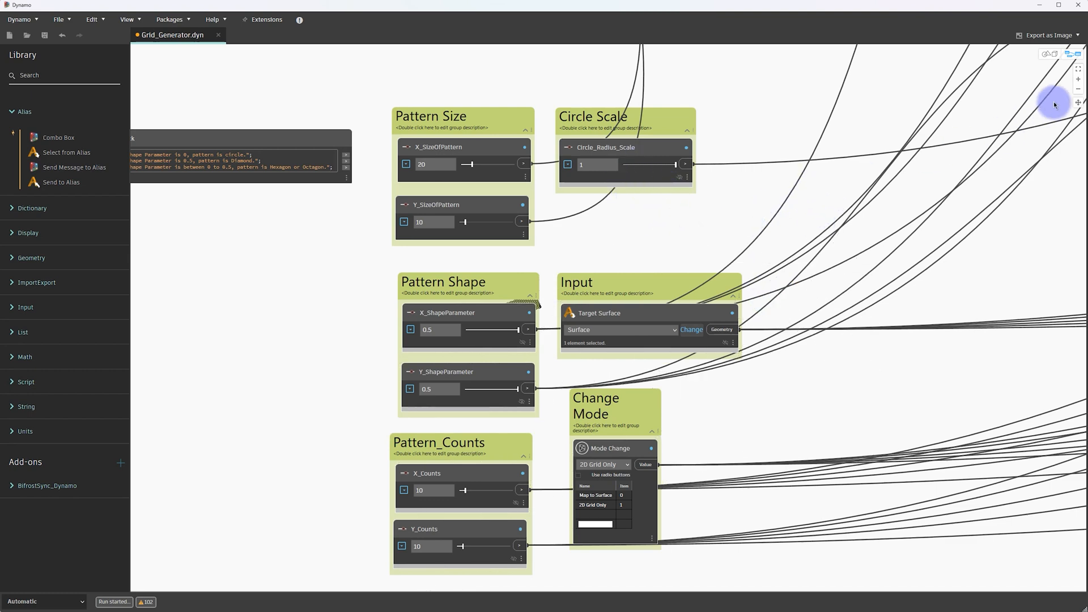
{"action": "left_click", "coordinate": [1046, 57]}
{"action": "scroll", "coordinate": [526, 271], "scroll_direction": "up", "scroll_amount": 3}
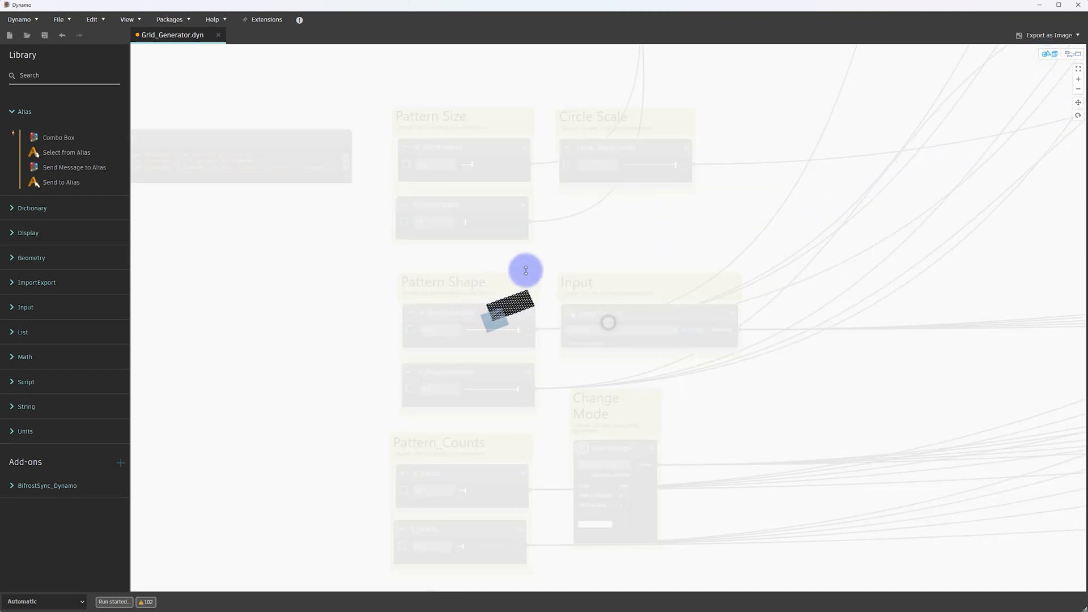
{"action": "middle_click_drag", "start_coordinate": [532, 272], "coordinate": [807, 312]}
{"action": "right_click_drag", "start_coordinate": [806, 313], "coordinate": [673, 323]}
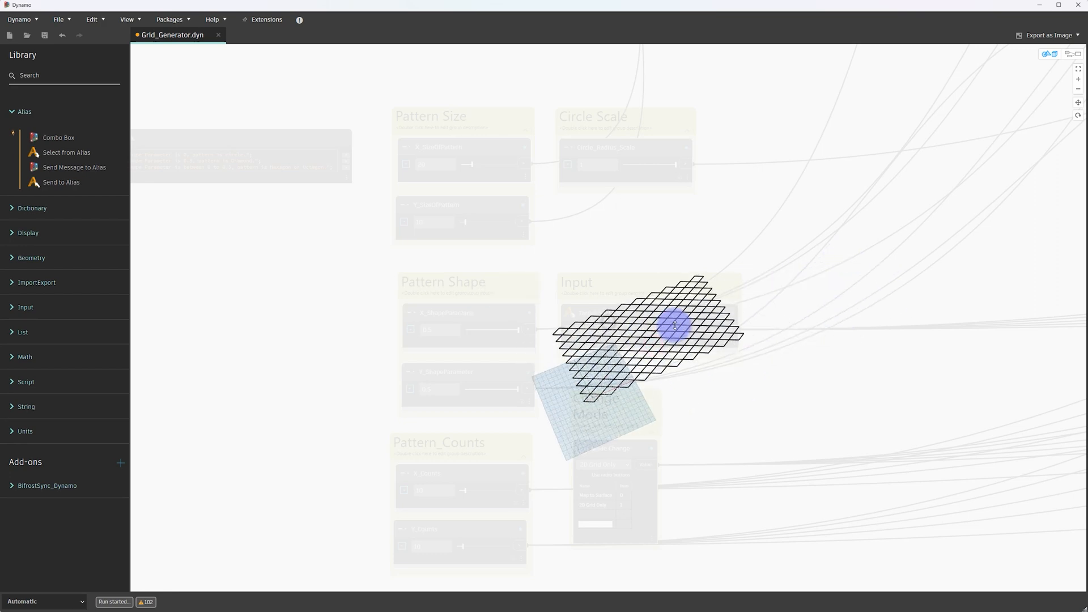
Step: Return to graph editing and save Grid_Generator.dyn with the new default values
{"action": "left_click", "coordinate": [1066, 55]}
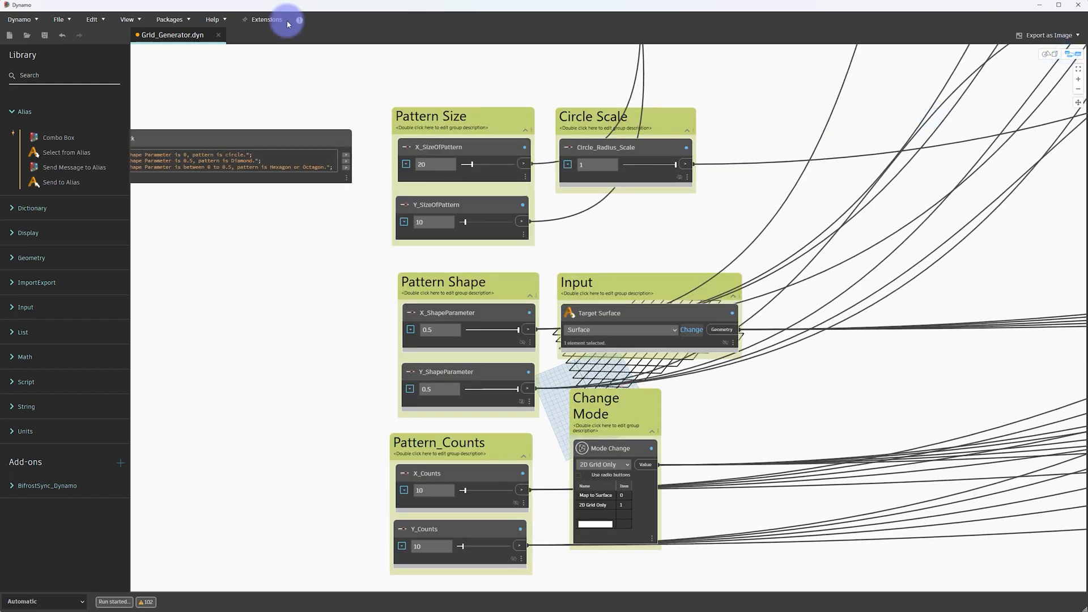
{"action": "left_click", "coordinate": [45, 39]}
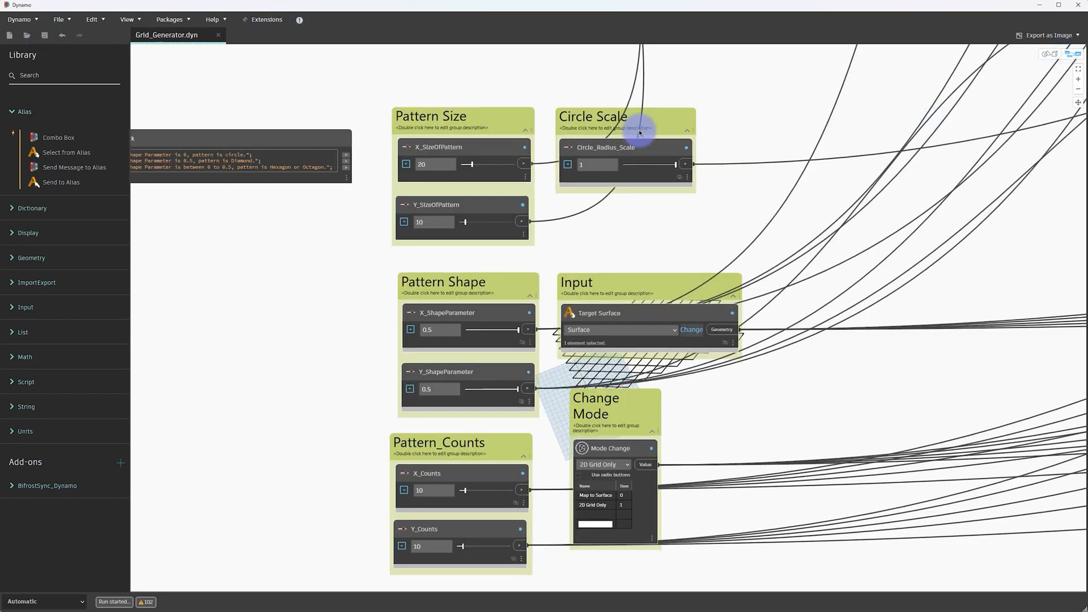
{"action": "scroll", "coordinate": [926, 173], "scroll_direction": "down", "scroll_amount": 2}
{"action": "scroll", "coordinate": [926, 173], "scroll_direction": "down", "scroll_amount": 1}
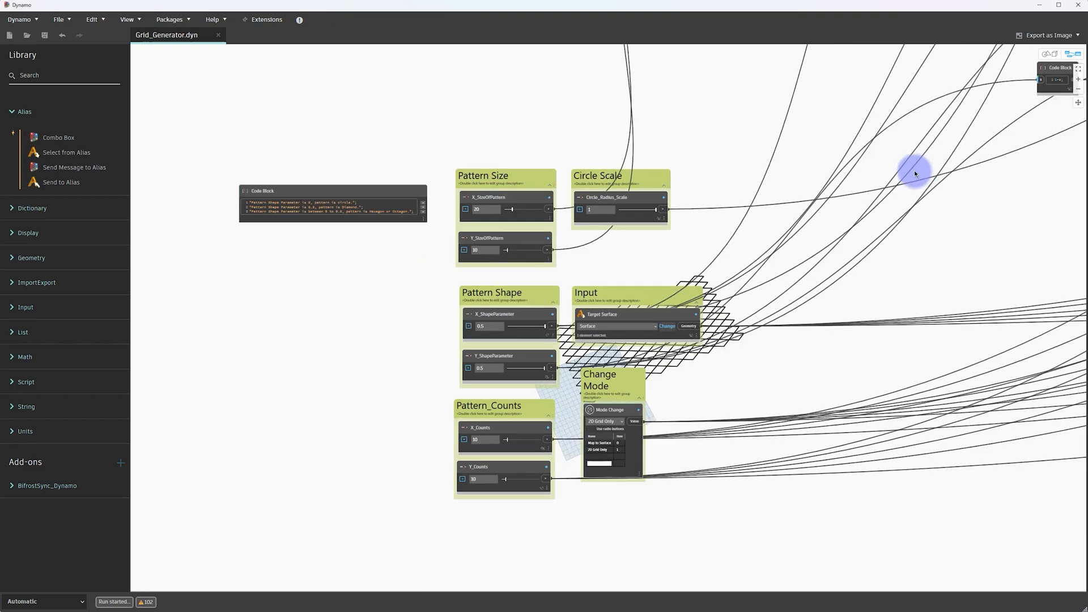
Step: Switch to Alias, pick transferred pattern curves on the surface and delete them
{"action": "left_click", "coordinate": [1041, 8]}
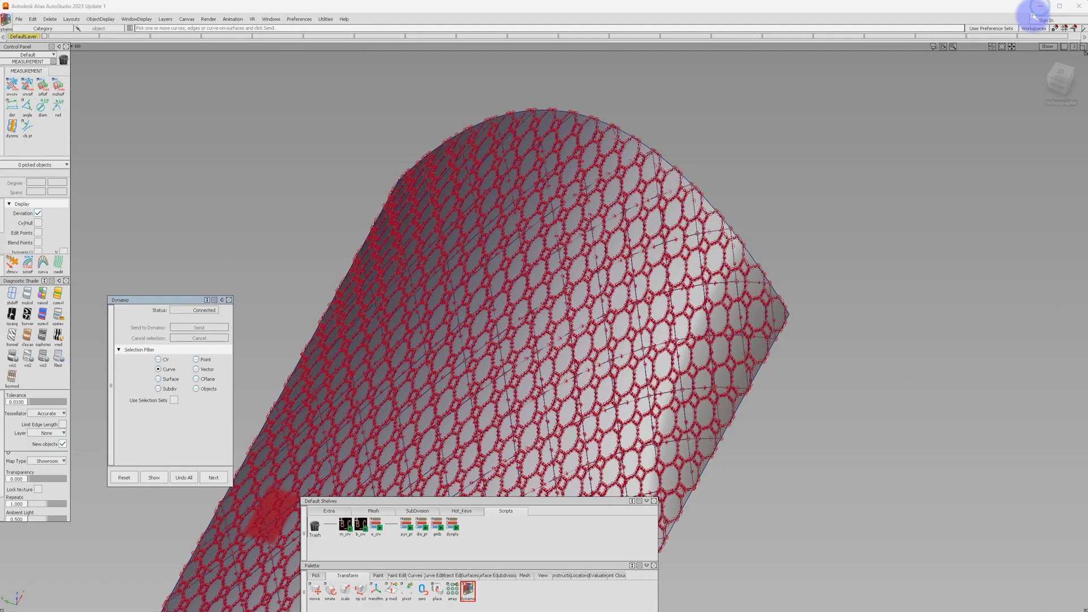
{"action": "left_click_drag", "start_coordinate": [802, 352], "coordinate": [396, 323], "text": "alt+shift"}
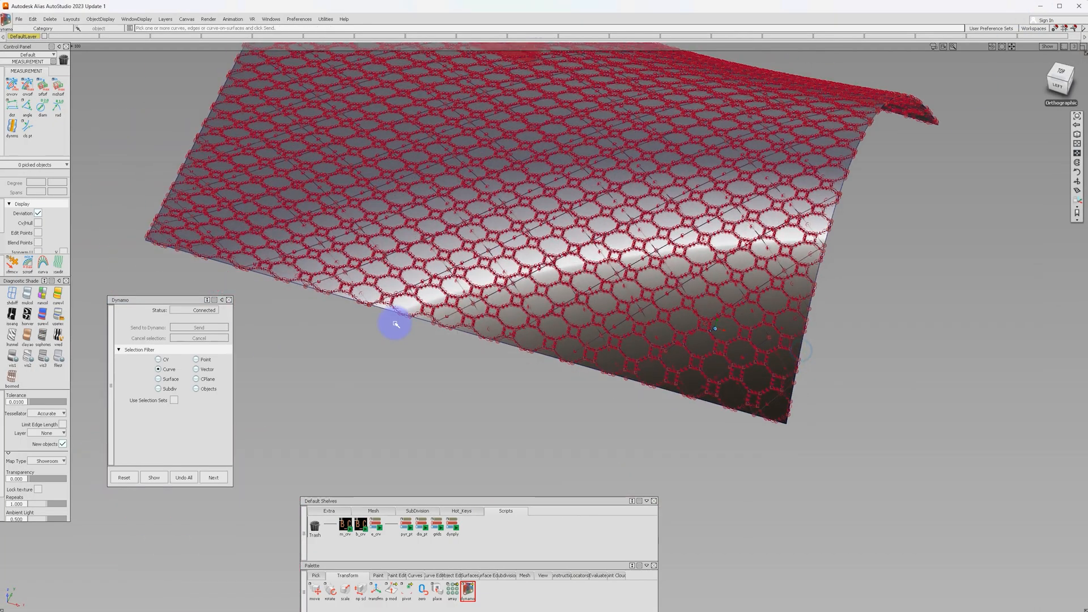
{"action": "left_click_drag", "start_coordinate": [696, 291], "coordinate": [641, 204], "text": "alt+shift"}
{"action": "left_click_drag", "start_coordinate": [647, 278], "coordinate": [669, 267], "text": "ctrl+shift"}
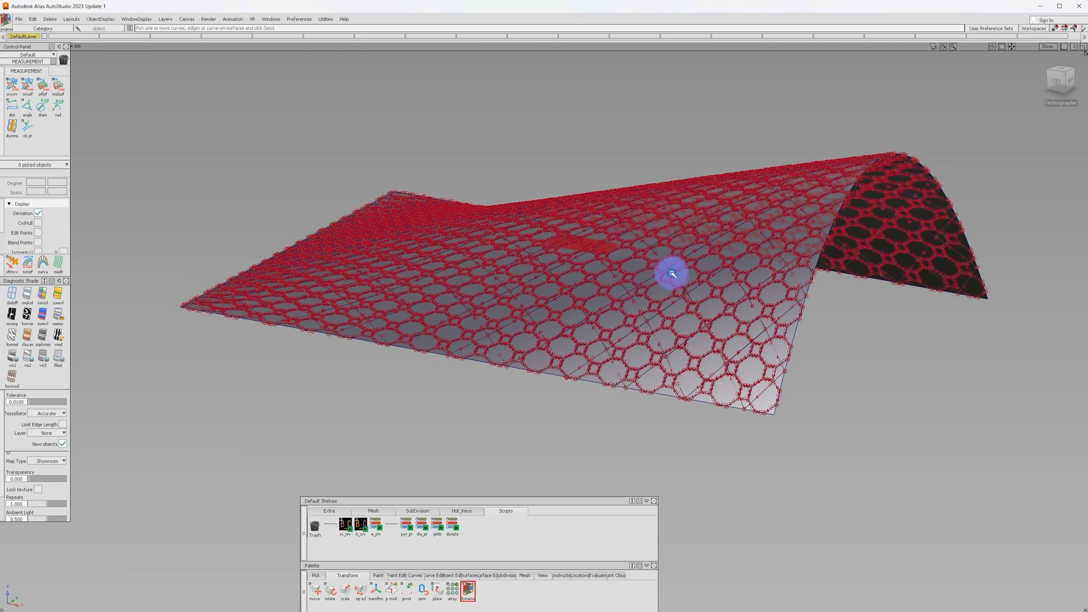
{"action": "left_click", "coordinate": [673, 275]}
{"action": "left_click", "coordinate": [695, 278]}
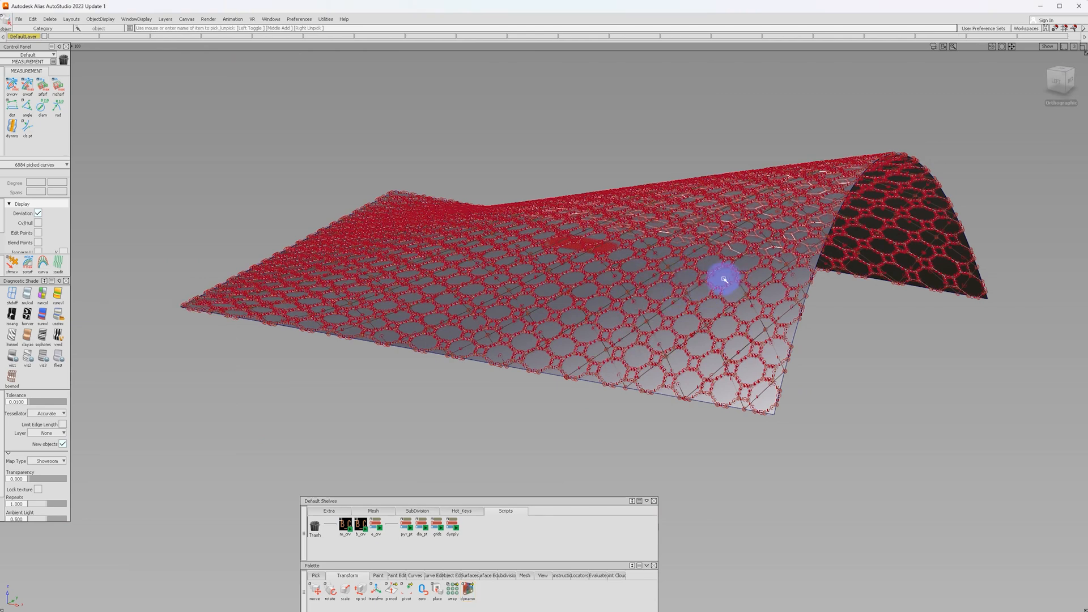
{"action": "key", "text": "Delete"}
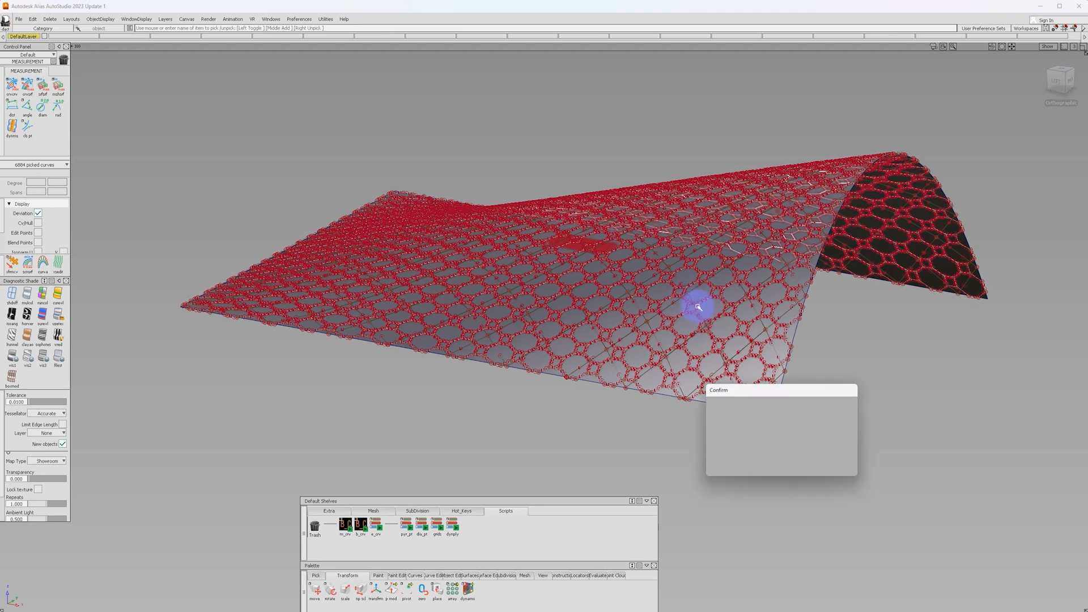
Step: Pick all the pattern curves still lying on the surface and delete them, leaving the bare surface
{"action": "left_click", "coordinate": [686, 344], "text": "ctrl+shift"}
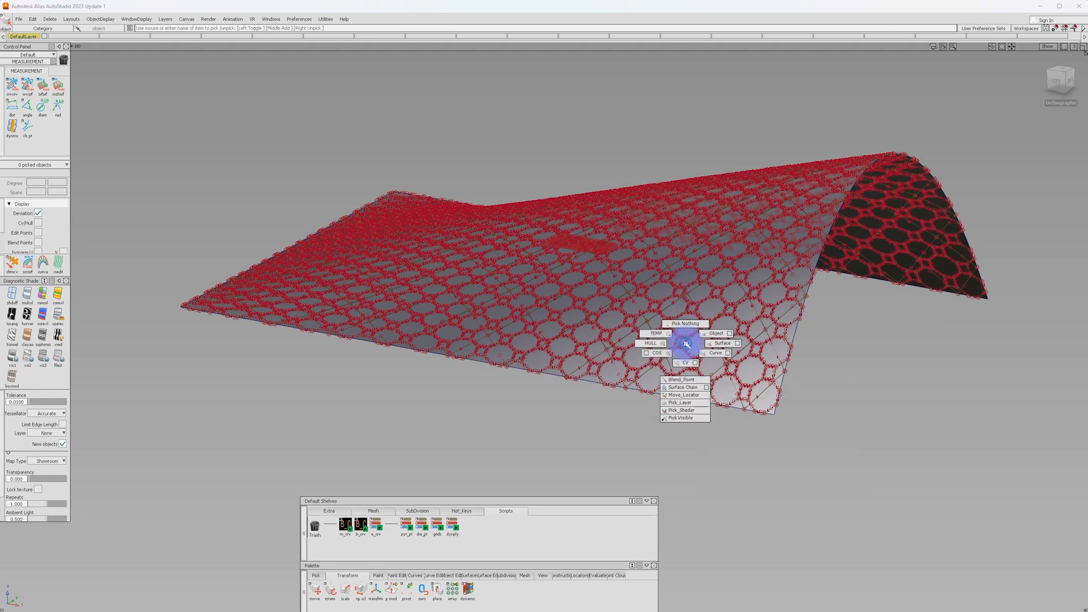
{"action": "left_click", "coordinate": [704, 312]}
{"action": "mouse_move", "coordinate": [704, 308]}
{"action": "left_mouse_down", "text": "alt+shift"}
{"action": "mouse_move", "coordinate": [688, 309]}
{"action": "mouse_move", "coordinate": [785, 407]}
{"action": "mouse_move", "coordinate": [688, 308]}
{"action": "left_mouse_up", "text": "alt+shift"}
{"action": "left_click_drag", "start_coordinate": [224, 89], "coordinate": [1050, 445]}
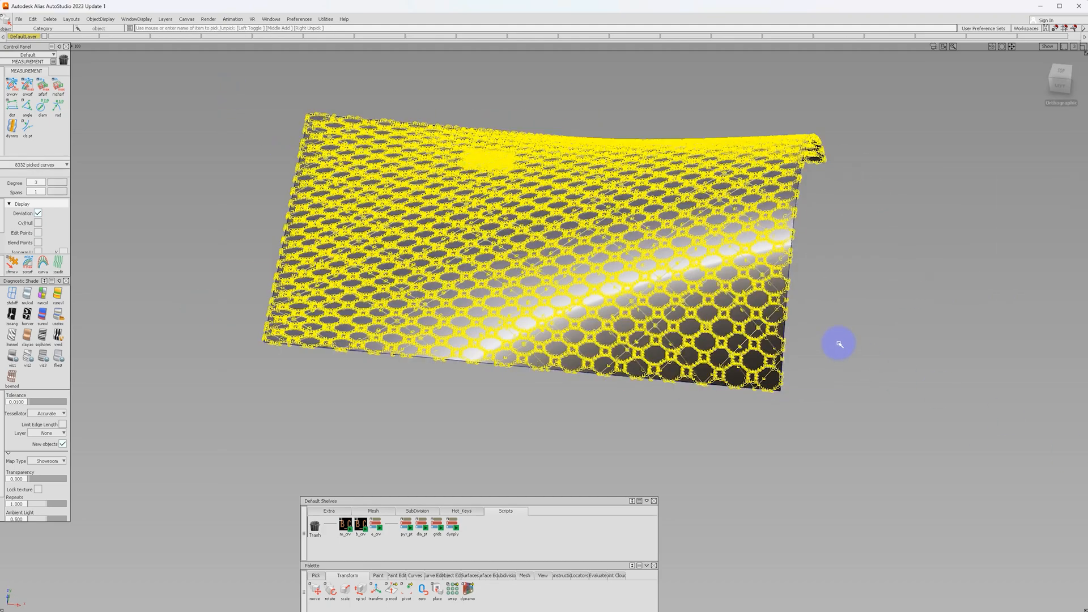
{"action": "key", "text": "Delete"}
{"action": "key", "text": "Return"}
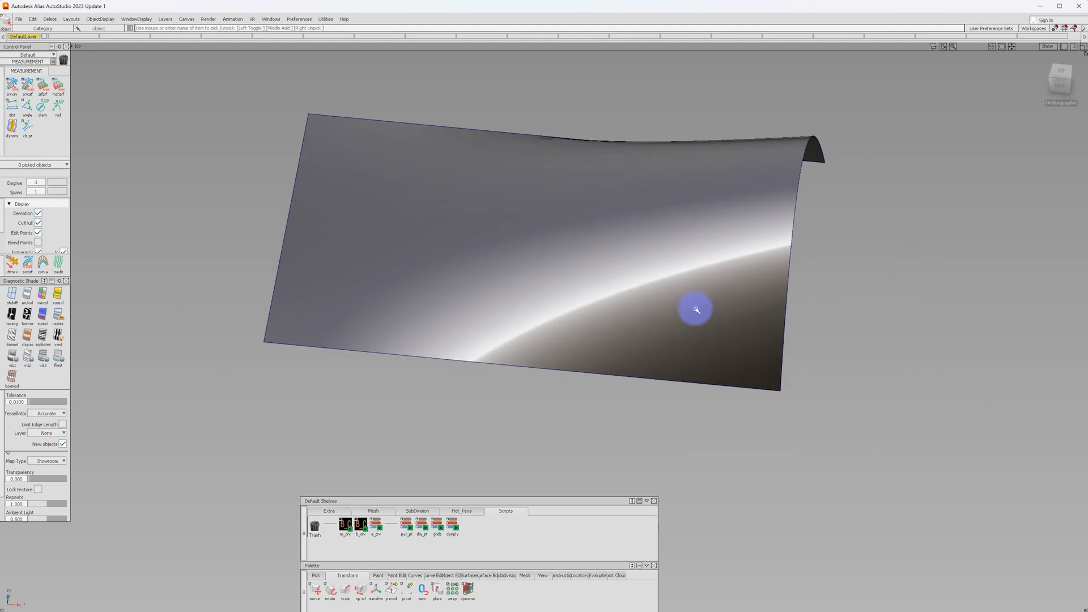
Step: Pick the surface, move it sideways with the Move tool, and clear the selection
{"action": "left_click_drag", "start_coordinate": [695, 308], "coordinate": [826, 297], "text": "alt+shift"}
{"action": "left_click_drag", "start_coordinate": [576, 342], "coordinate": [902, 366], "text": "ctrl+shift"}
{"action": "left_click", "coordinate": [622, 330]}
{"action": "middle_click_drag", "start_coordinate": [755, 360], "coordinate": [976, 360]}
{"action": "left_click_drag", "start_coordinate": [848, 444], "coordinate": [858, 353], "text": "ctrl+shift"}
{"action": "mouse_move", "coordinate": [821, 384]}
{"action": "left_mouse_down", "text": "alt+shift"}
{"action": "mouse_move", "coordinate": [654, 403]}
{"action": "mouse_move", "coordinate": [704, 388]}
{"action": "mouse_move", "coordinate": [654, 410]}
{"action": "mouse_move", "coordinate": [716, 399]}
{"action": "left_mouse_up", "text": "alt+shift"}
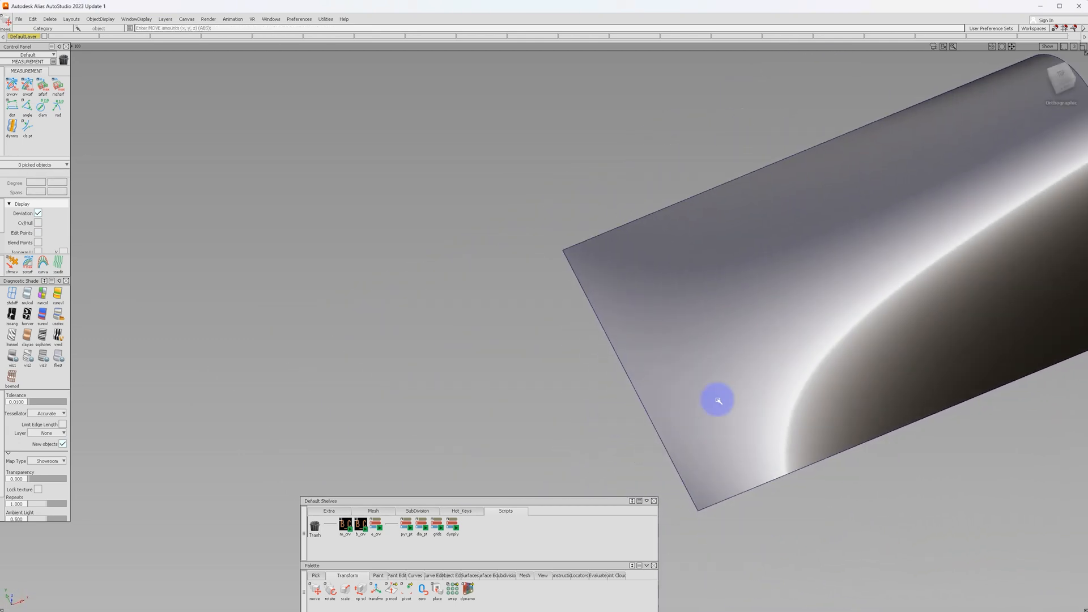
Step: Add the Dynamo Player tool to the Scripts shelf and rename its label to grids
{"action": "left_click", "coordinate": [470, 591]}
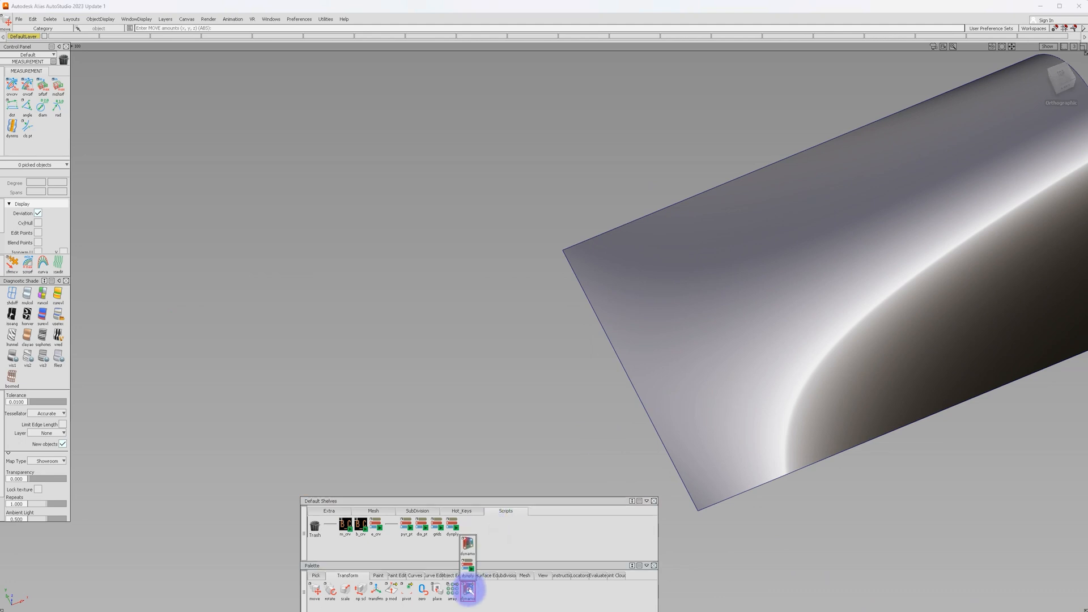
{"action": "middle_click_drag", "start_coordinate": [470, 568], "coordinate": [507, 533]}
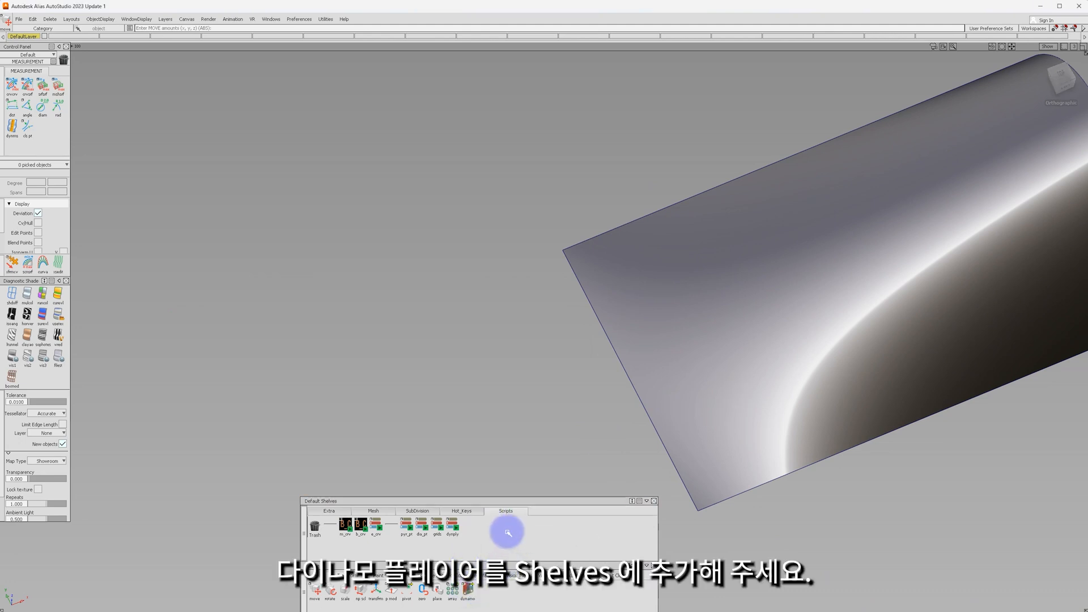
{"action": "left_click", "coordinate": [471, 532]}
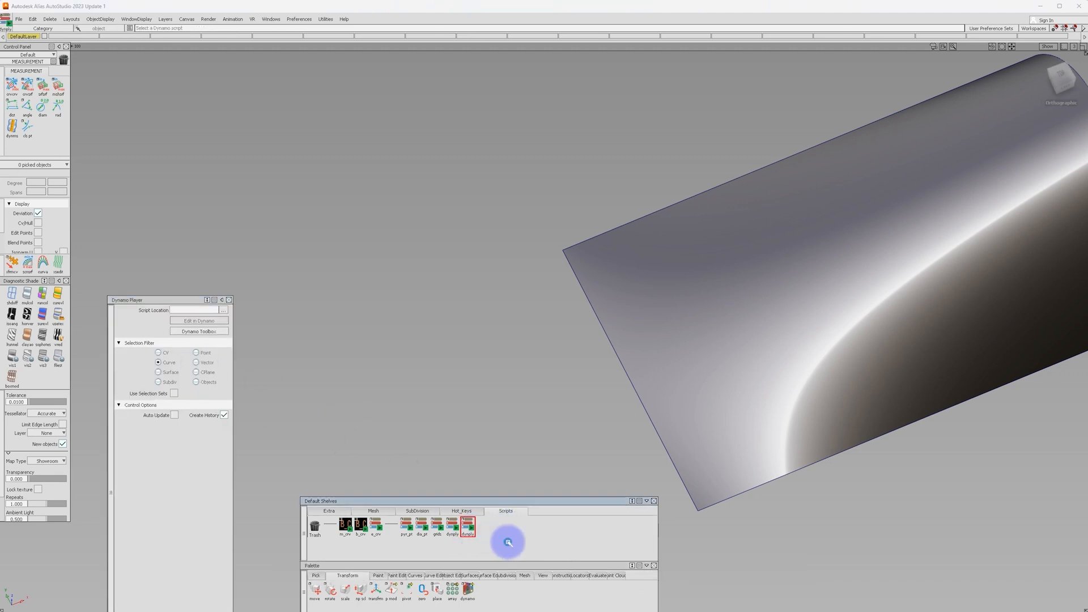
{"action": "left_click", "coordinate": [469, 528]}
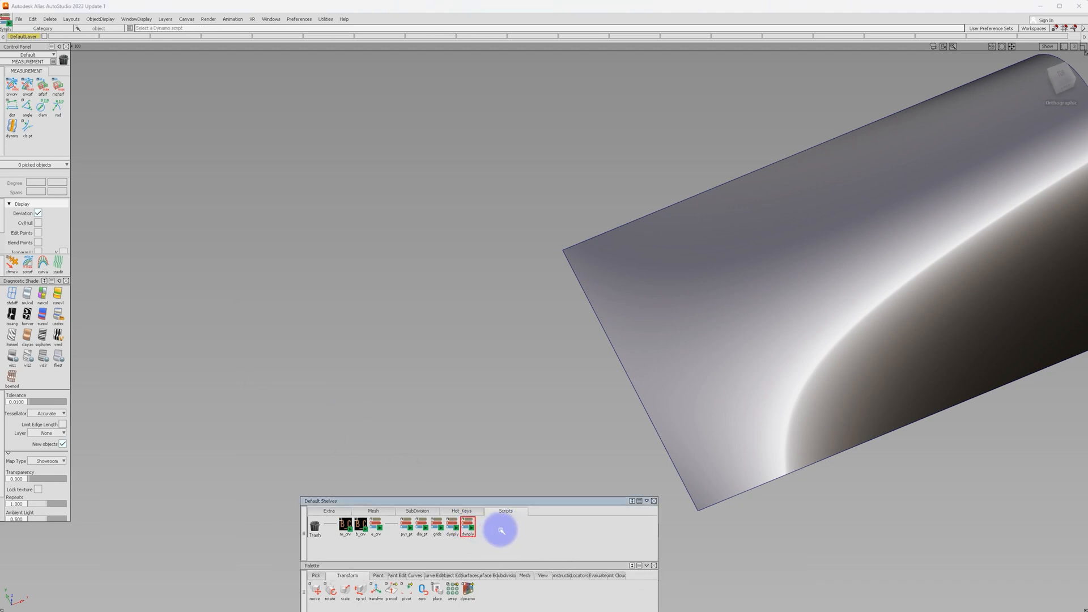
{"action": "double_click", "coordinate": [470, 528]}
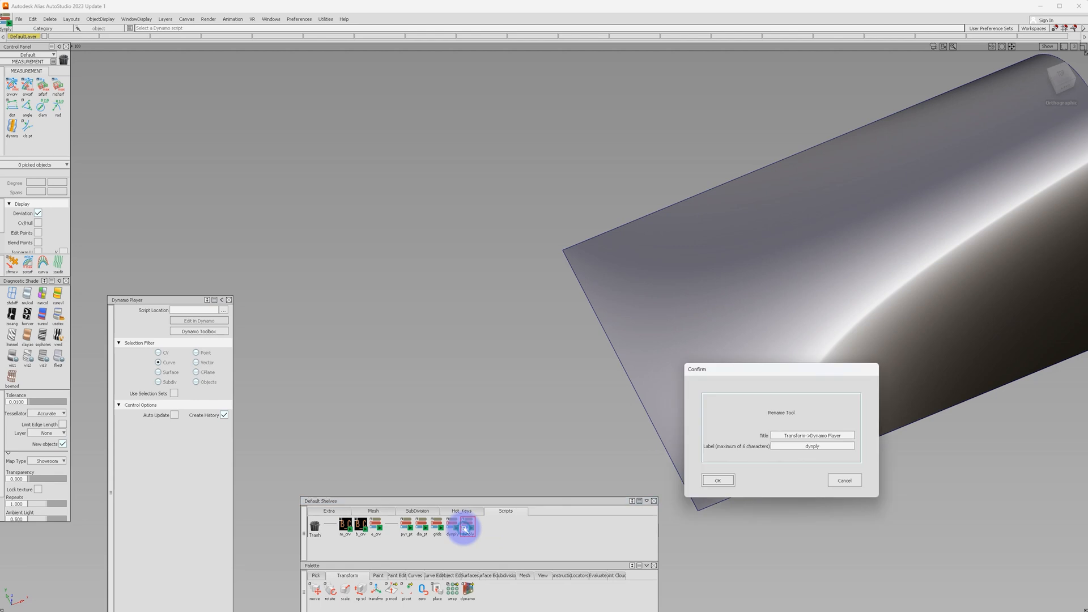
{"action": "left_click", "coordinate": [822, 446]}
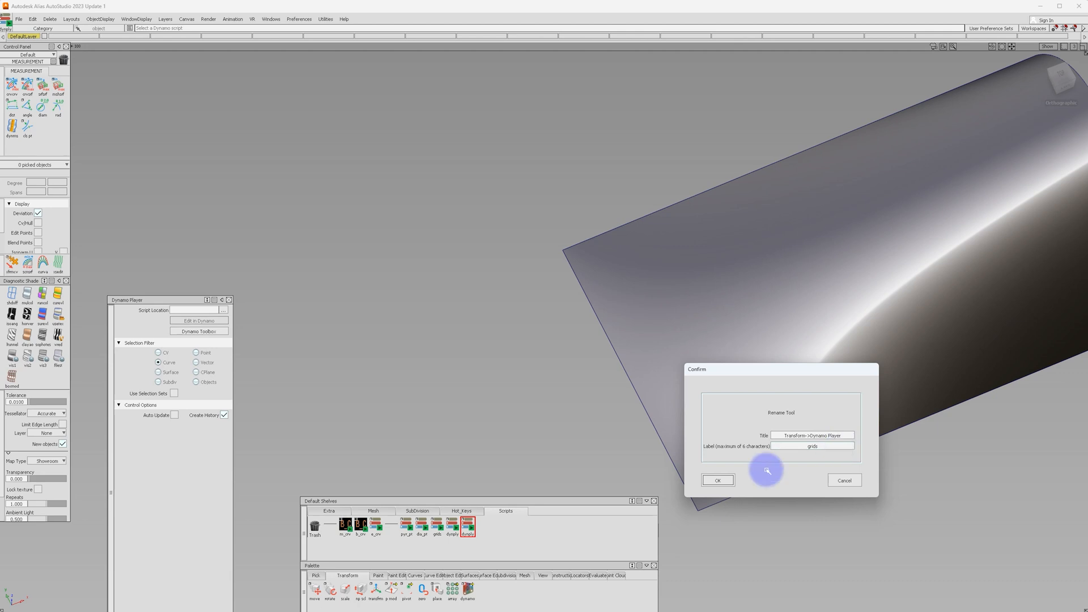
{"action": "left_click", "coordinate": [718, 480]}
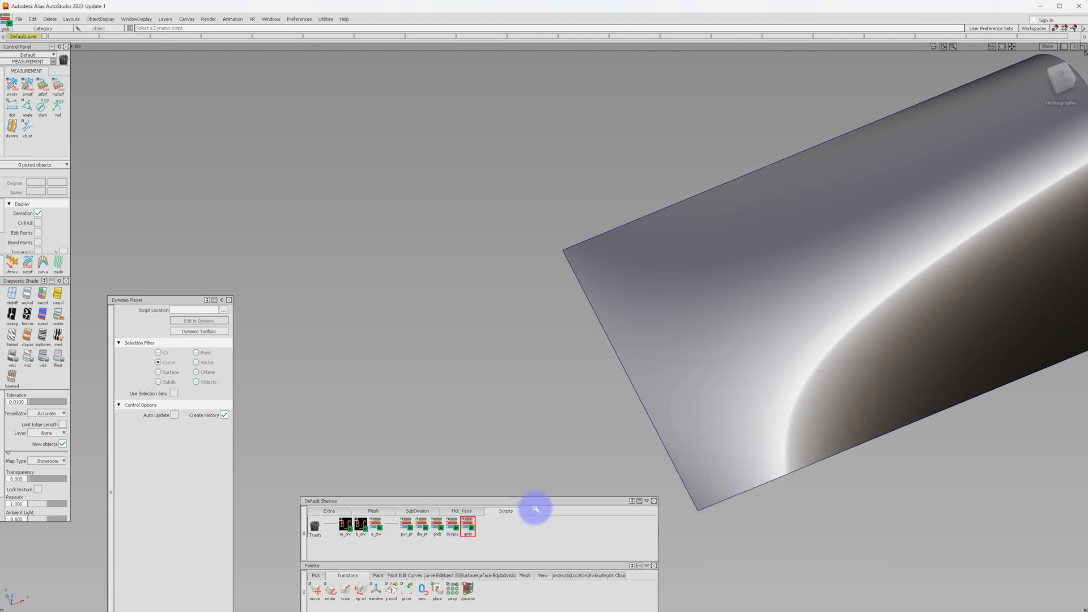
Step: Load Grid_Generator.dyn from the Alias_Function folder as the script in Dynamo Player
{"action": "left_click_drag", "start_coordinate": [185, 300], "coordinate": [240, 168]}
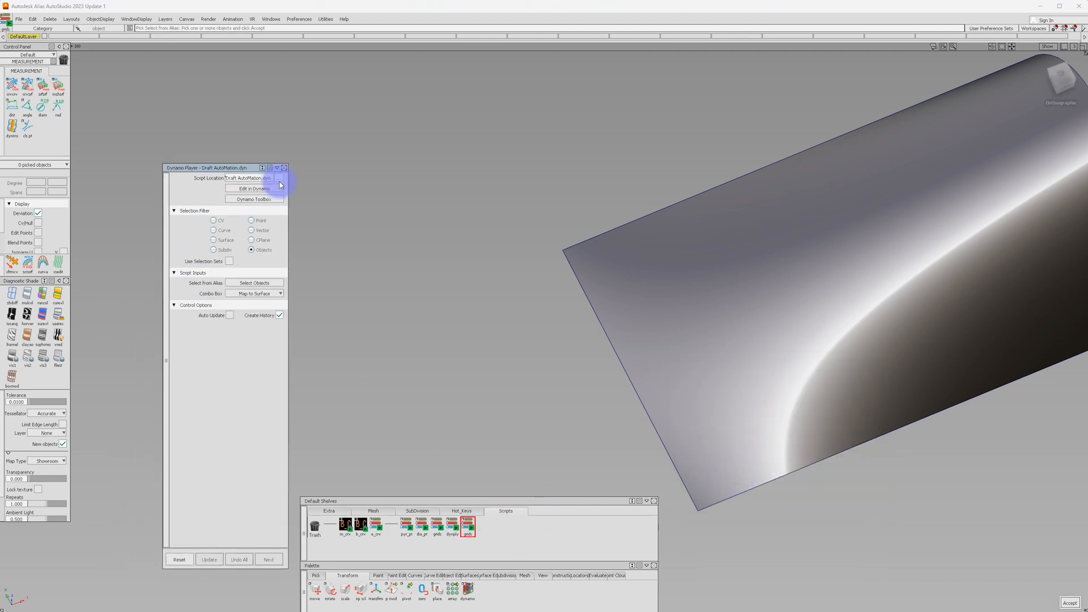
{"action": "left_click", "coordinate": [278, 178]}
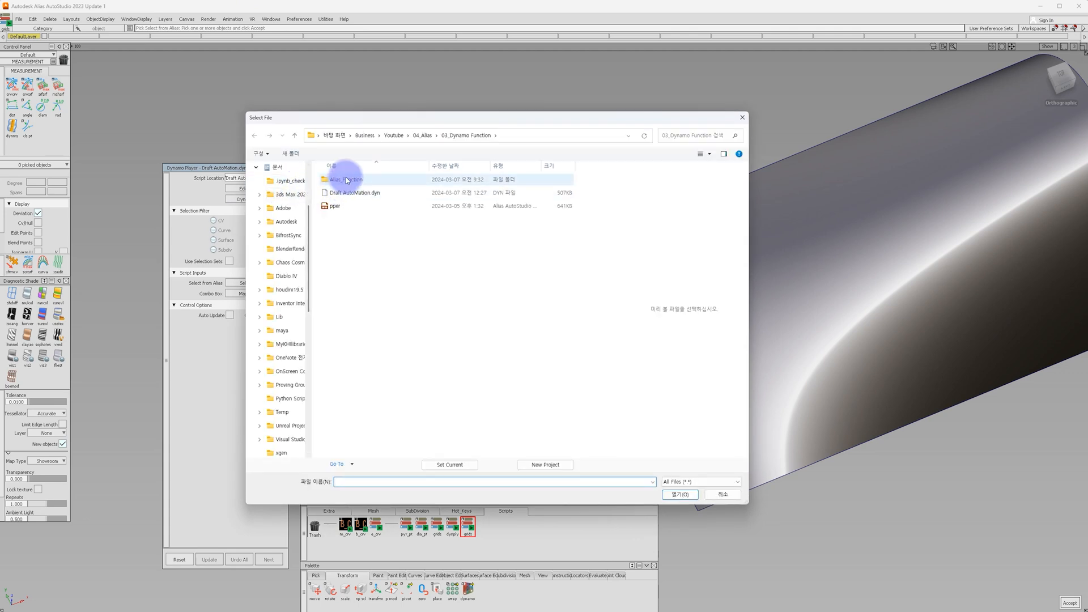
{"action": "left_click", "coordinate": [347, 180]}
{"action": "double_click", "coordinate": [347, 180]}
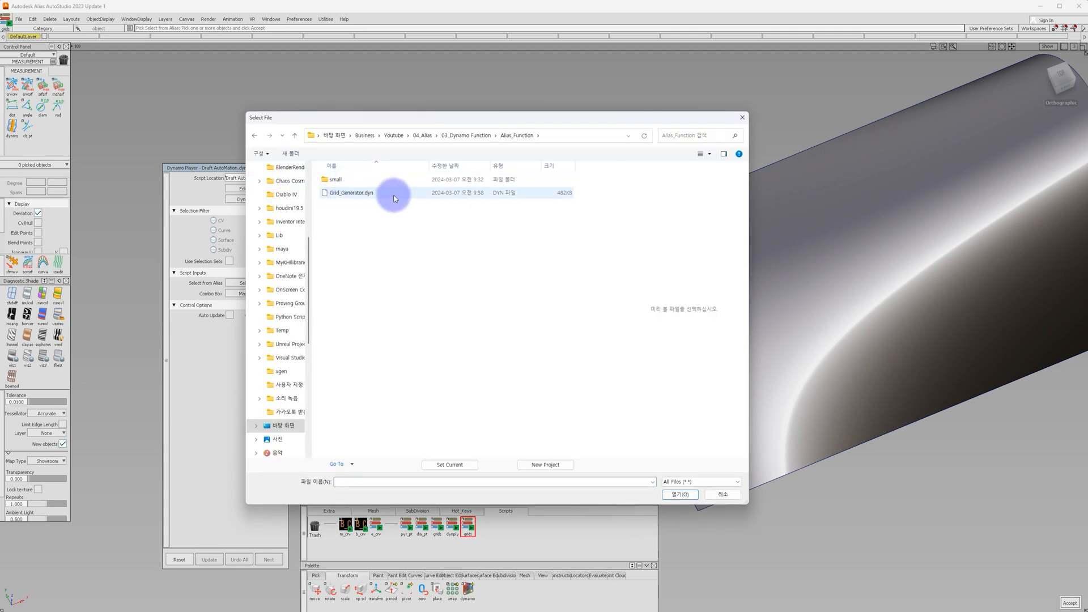
{"action": "double_click", "coordinate": [359, 193]}
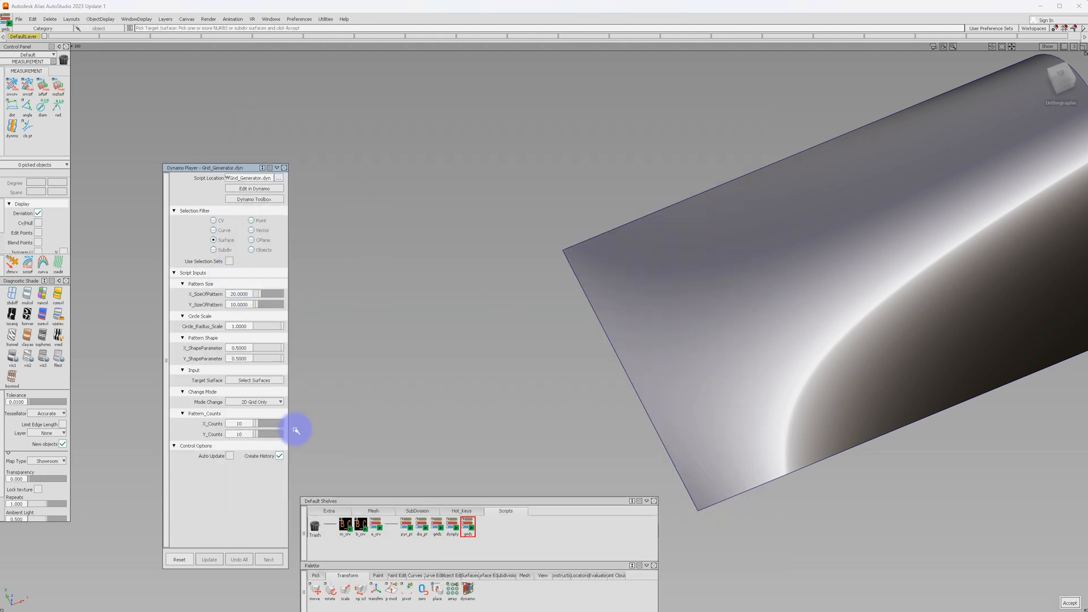
Step: Pick the surface as the script's Target Surface, accept it, and build the 2D grid with the default parameters
{"action": "left_click", "coordinate": [720, 472]}
{"action": "left_click_drag", "start_coordinate": [518, 369], "coordinate": [731, 381], "text": "alt+shift"}
{"action": "left_click", "coordinate": [1071, 600]}
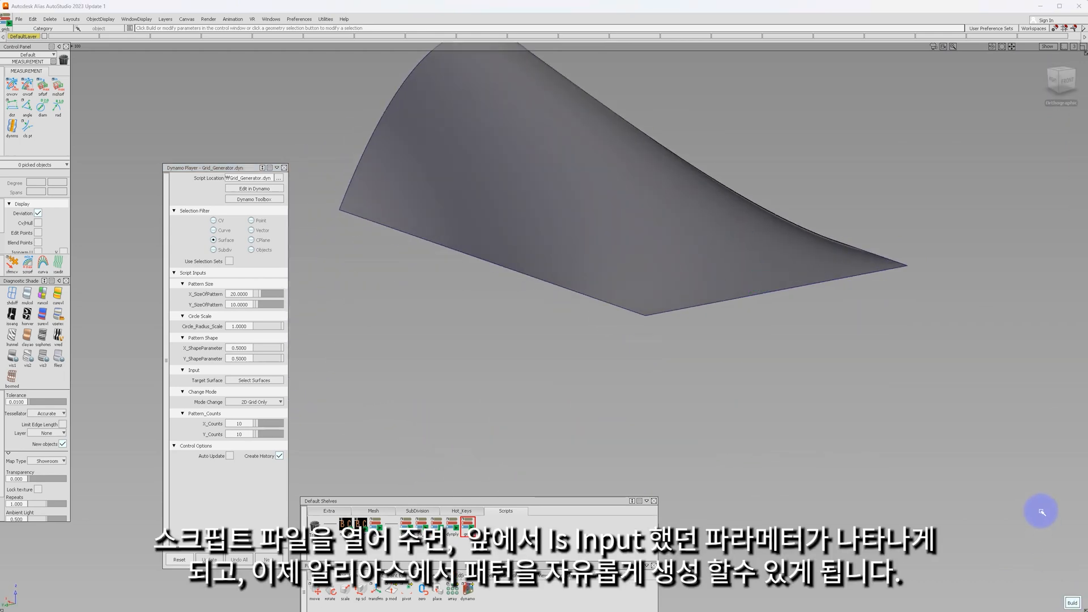
{"action": "left_click_drag", "start_coordinate": [666, 295], "coordinate": [570, 331], "text": "alt+shift"}
{"action": "left_click", "coordinate": [569, 330]}
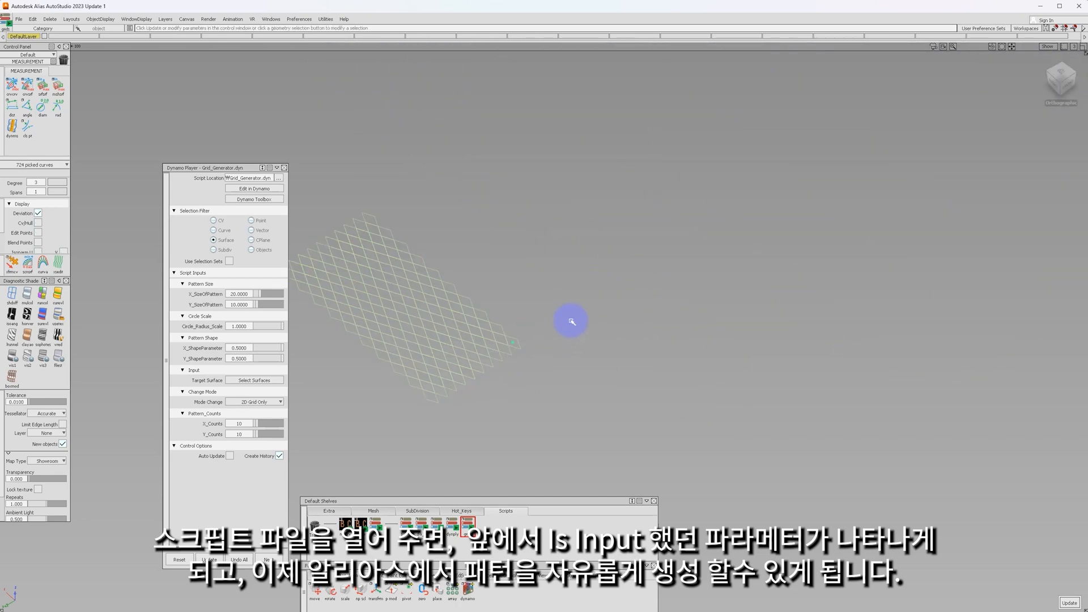
Step: Examine the generated 2D grid curves up close and leave Dynamo Player for object picking
{"action": "left_click_drag", "start_coordinate": [457, 356], "coordinate": [483, 415], "text": "alt+shift"}
{"action": "middle_click_drag", "start_coordinate": [419, 424], "coordinate": [623, 401], "text": "alt+shift"}
{"action": "left_click_drag", "start_coordinate": [612, 403], "coordinate": [636, 392], "text": "ctrl+shift"}
{"action": "left_click", "coordinate": [654, 430]}
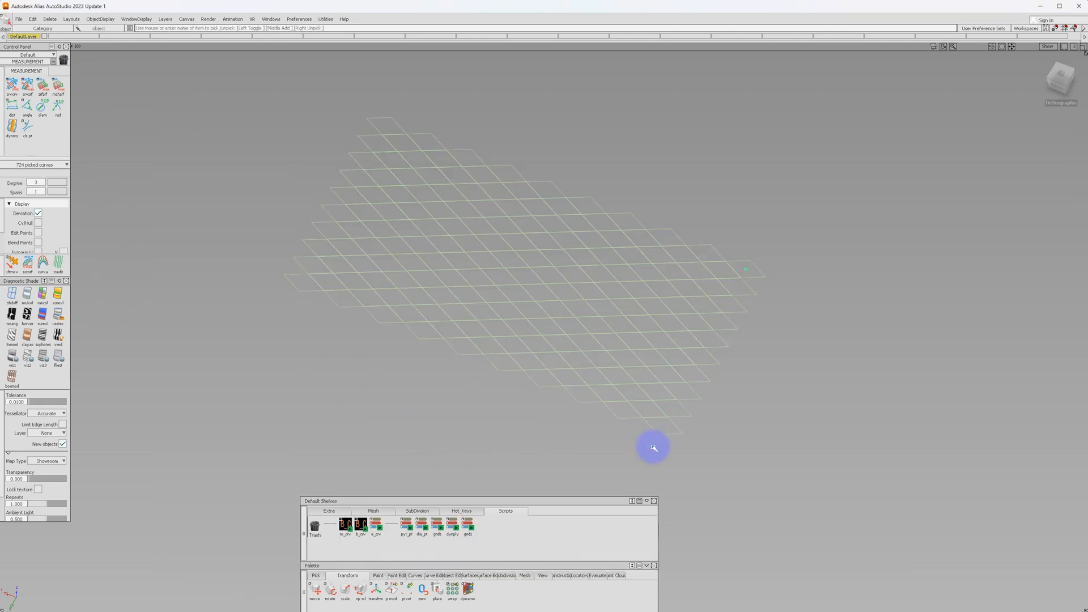
Step: Reopen the 2D grid's construction history and rebuild it with X_ShapeParameter 0.21 and Y_ShapeParameter 0.5
{"action": "left_click", "coordinate": [640, 405]}
{"action": "left_click", "coordinate": [650, 430]}
{"action": "left_click", "coordinate": [683, 347]}
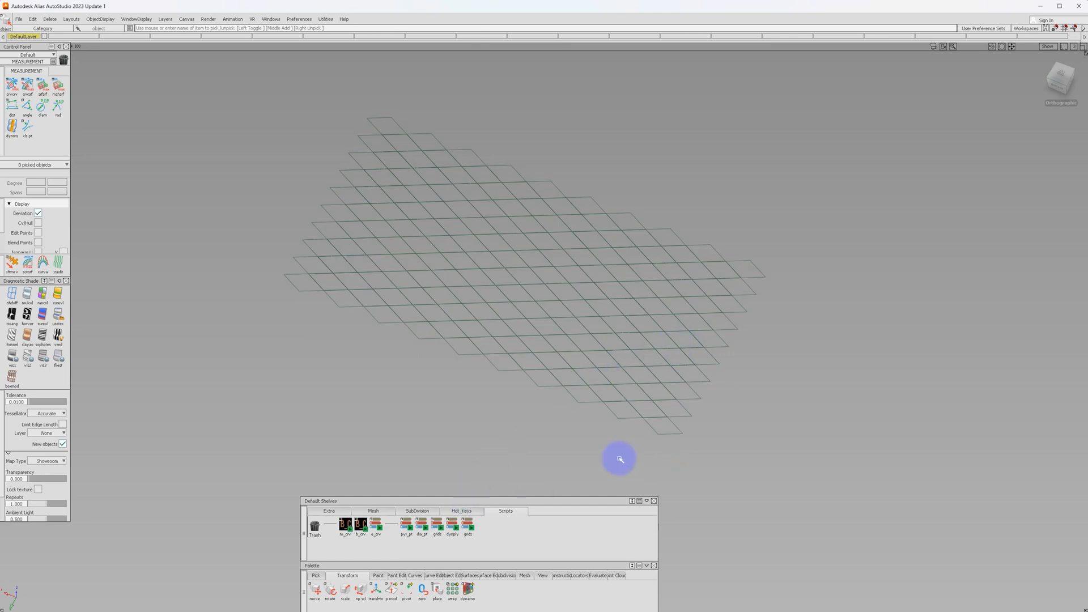
{"action": "left_click", "coordinate": [659, 435]}
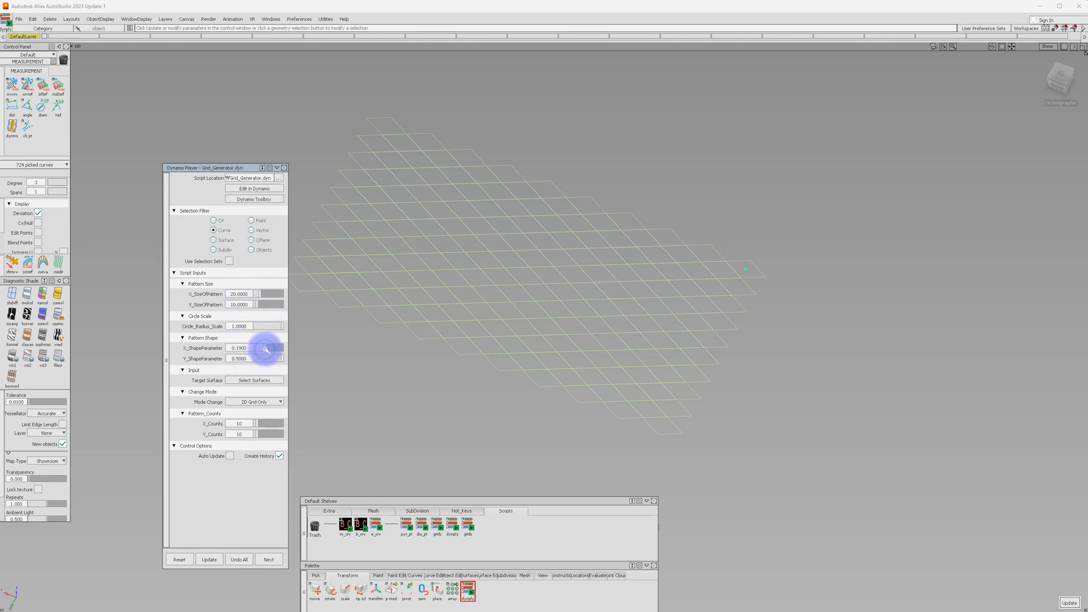
{"action": "left_click_drag", "start_coordinate": [266, 359], "coordinate": [318, 360]}
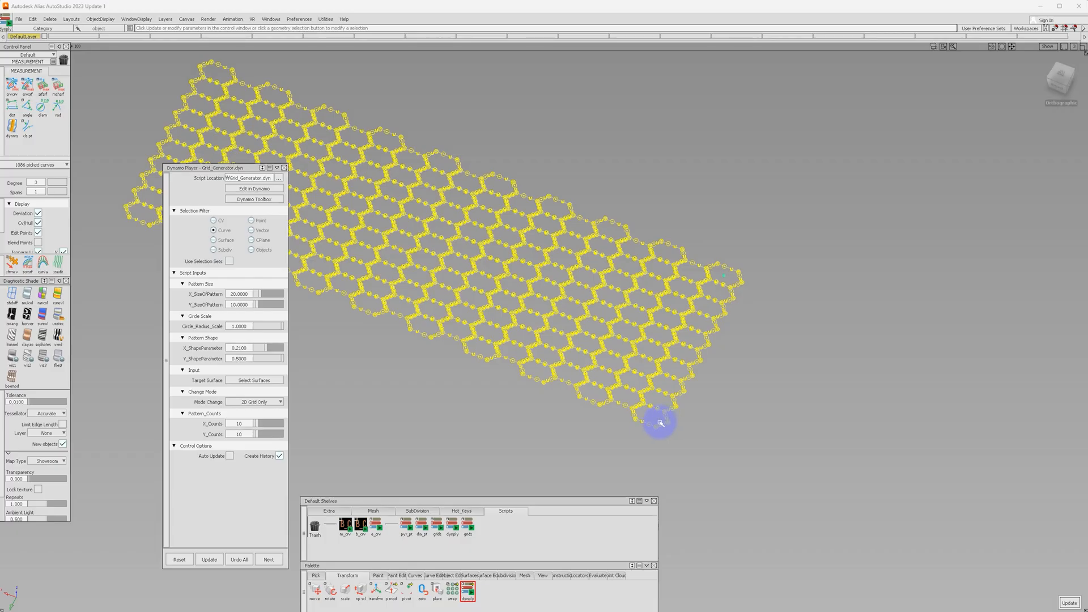
Step: Set Y_ShapeParameter to 0.26 with X_ShapeParameter at 0.21 and update the 2D grid
{"action": "left_click", "coordinate": [661, 424]}
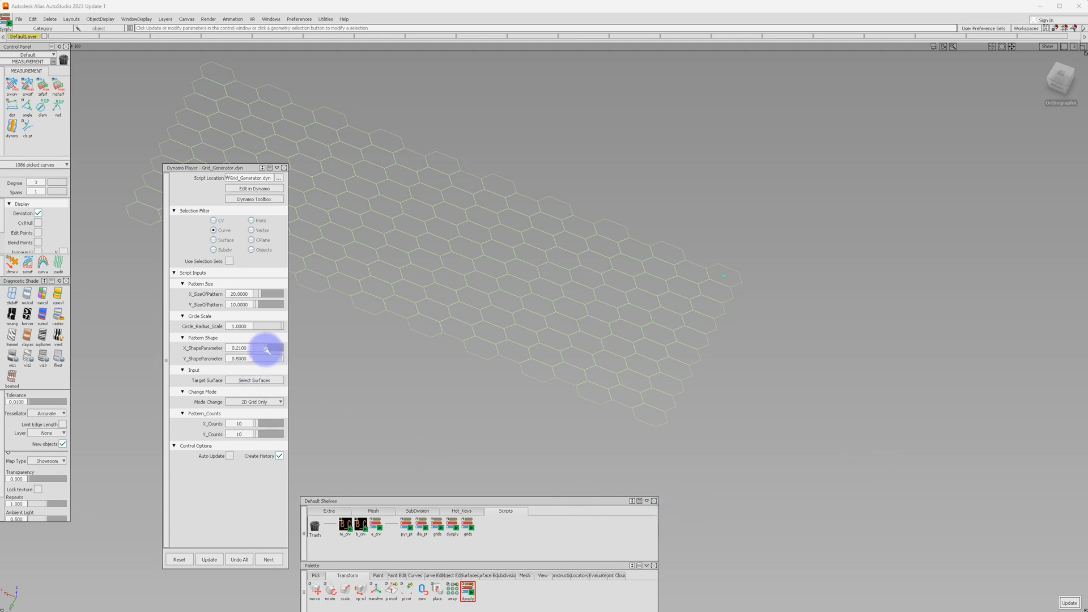
{"action": "left_click_drag", "start_coordinate": [272, 358], "coordinate": [298, 382]}
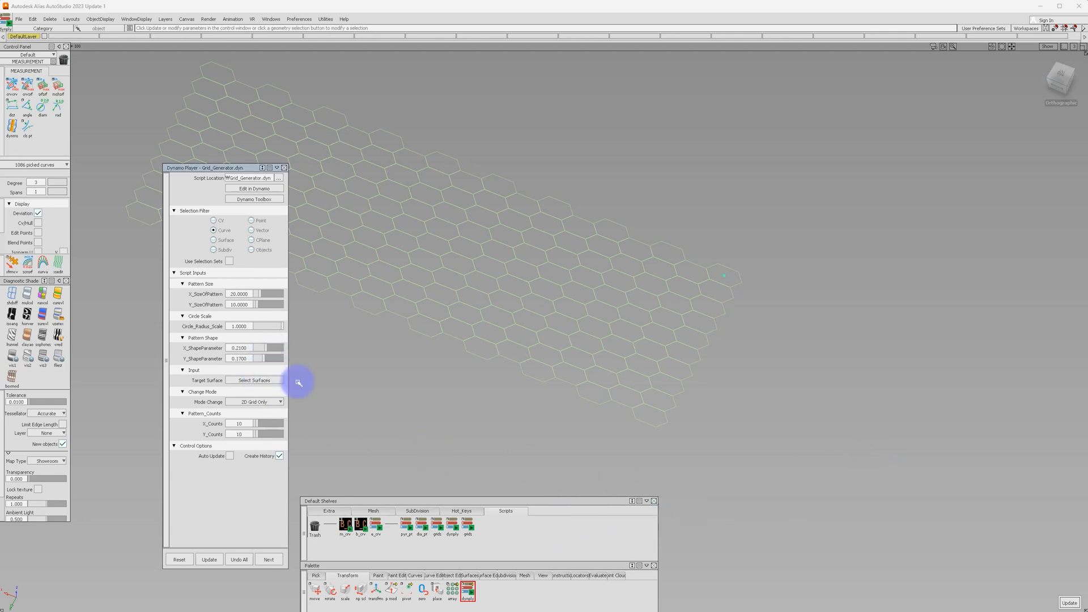
{"action": "left_click", "coordinate": [1070, 602]}
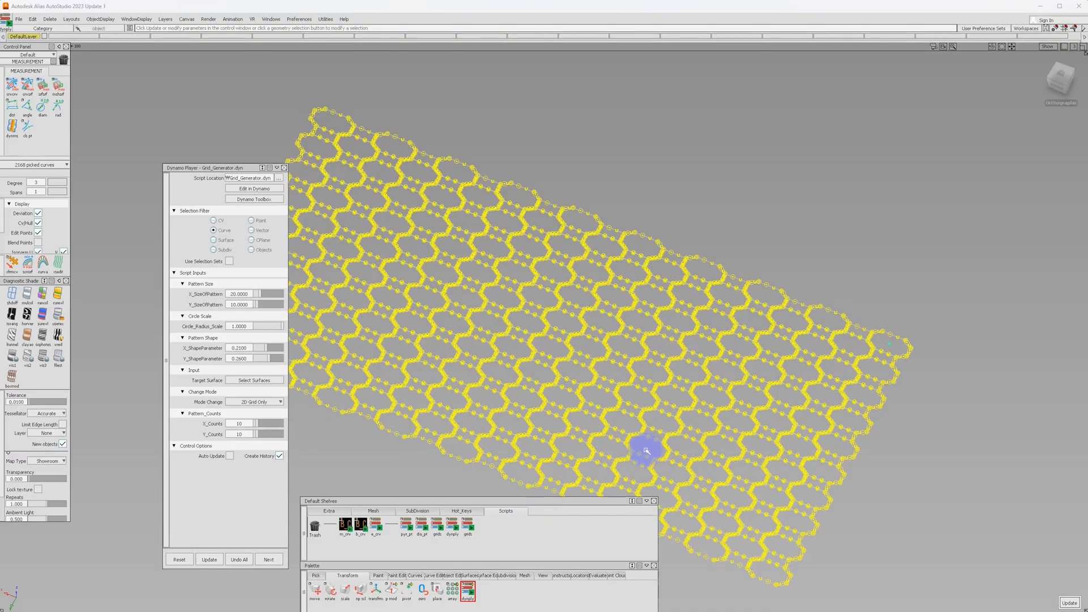
Step: Leave Dynamo Player and examine the regenerated 2D grid curves up close with their CVs hidden
{"action": "key", "text": "shift+alt"}
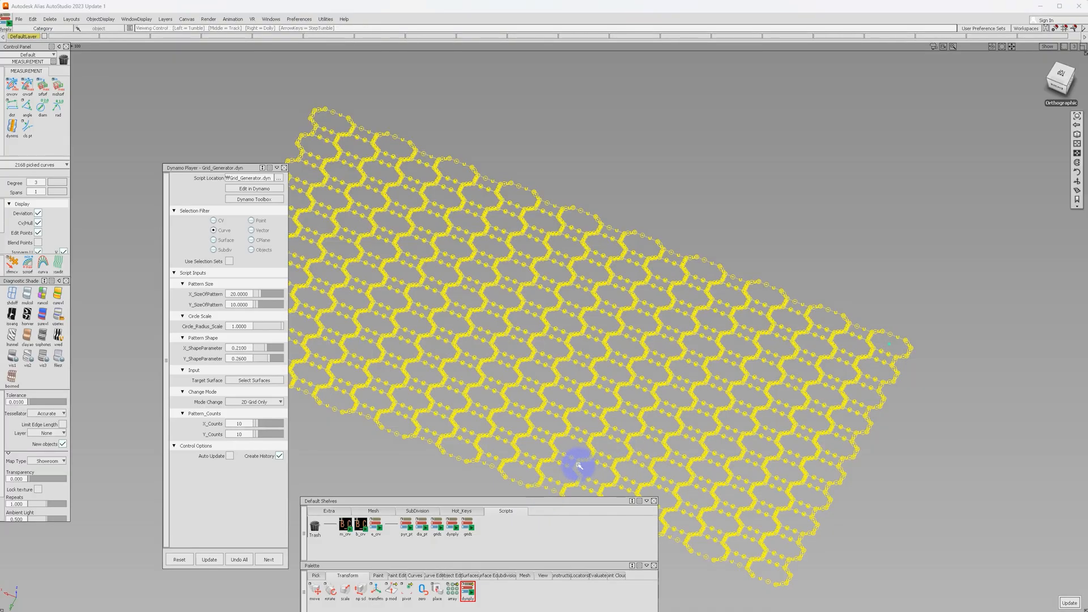
{"action": "right_click_drag", "start_coordinate": [576, 464], "coordinate": [629, 469], "text": "alt+shift"}
{"action": "left_click_drag", "start_coordinate": [630, 469], "coordinate": [645, 425], "text": "ctrl+shift"}
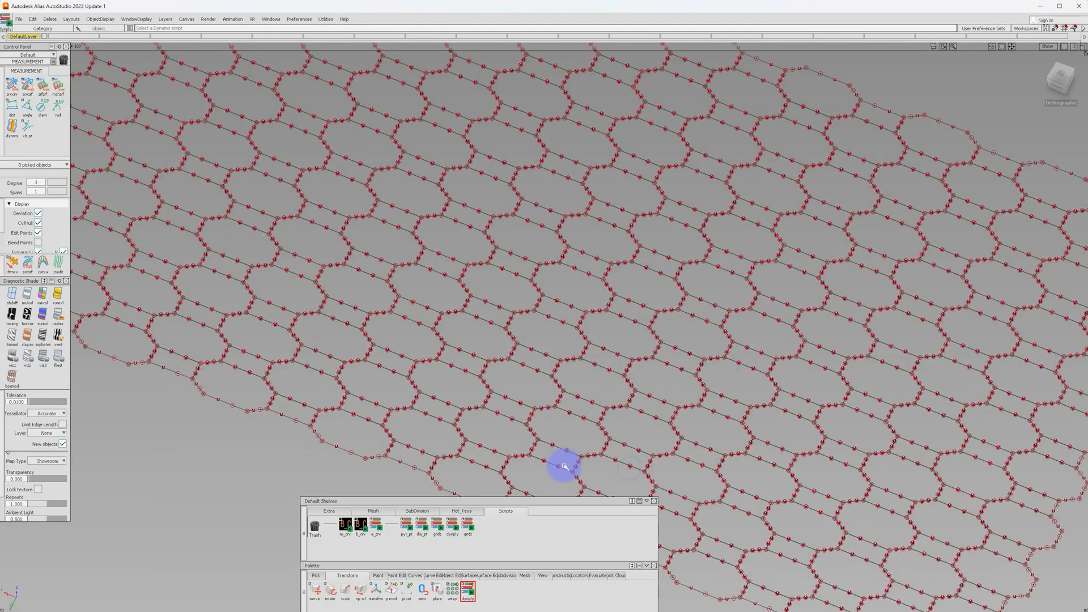
{"action": "left_click_drag", "start_coordinate": [563, 465], "coordinate": [603, 417], "text": "ctrl+shift"}
{"action": "left_click_drag", "start_coordinate": [496, 457], "coordinate": [594, 425], "text": "ctrl+shift"}
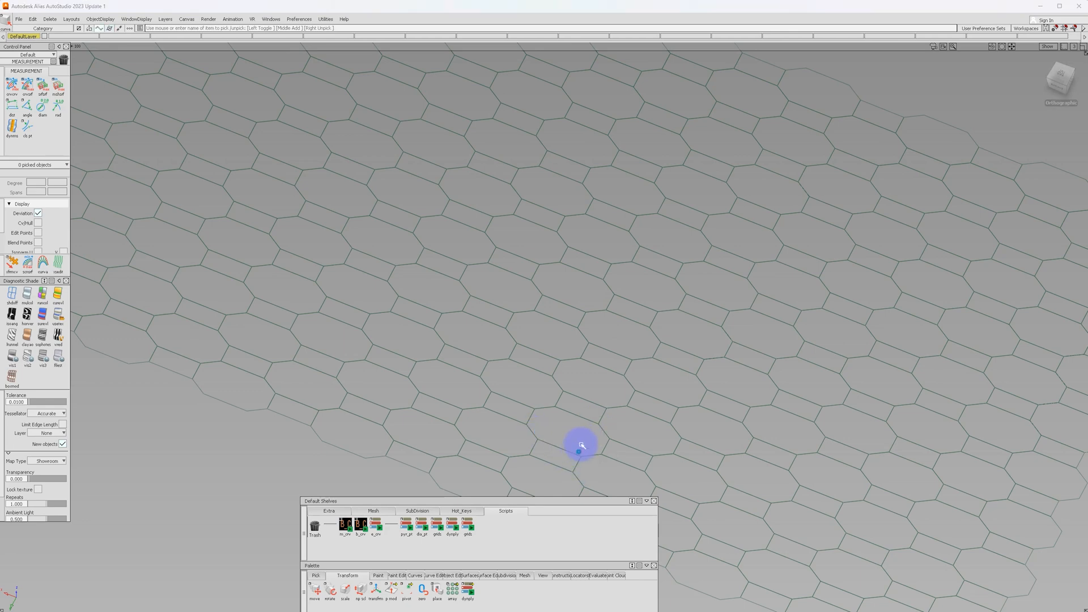
{"action": "right_click_drag", "start_coordinate": [704, 379], "coordinate": [614, 437], "text": "alt+shift"}
{"action": "left_click_drag", "start_coordinate": [619, 454], "coordinate": [711, 443], "text": "alt+shift"}
{"action": "left_click_drag", "start_coordinate": [556, 448], "coordinate": [577, 439], "text": "ctrl+shift"}
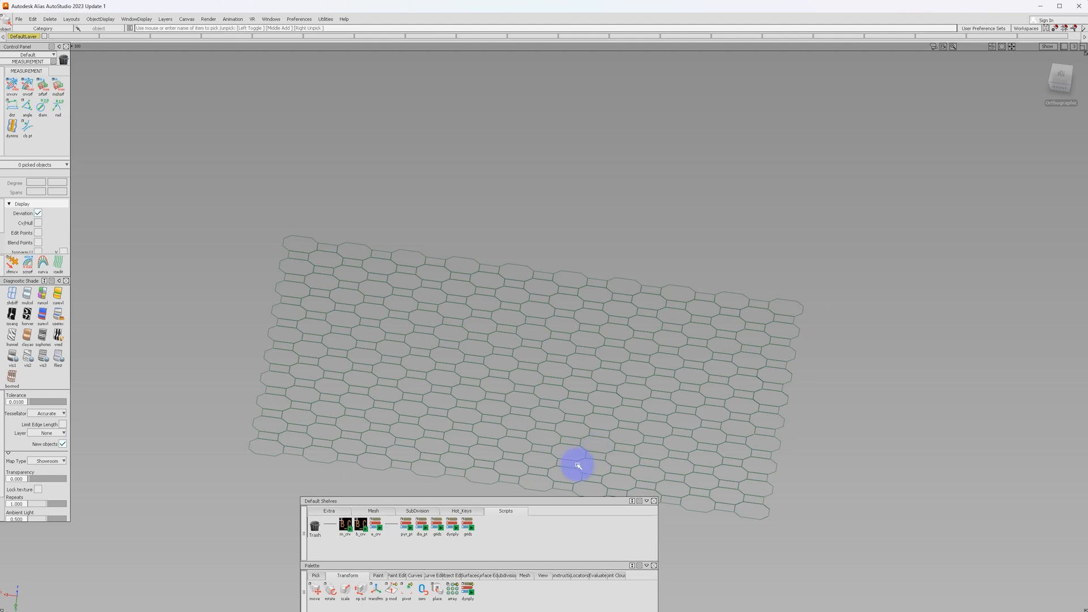
Step: Reopen the grid's construction history and rebuild it with X_ShapeParameter and Y_ShapeParameter both at 0
{"action": "key", "text": "ctrl+q"}
{"action": "left_click", "coordinate": [654, 483]}
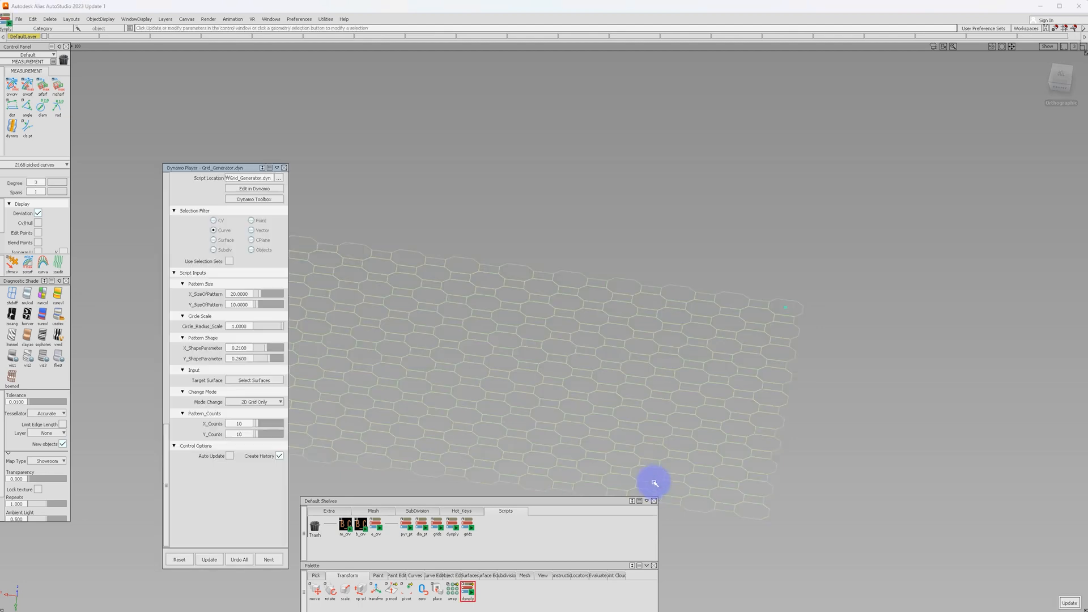
{"action": "mouse_move", "coordinate": [258, 348]}
{"action": "left_mouse_down"}
{"action": "mouse_move", "coordinate": [236, 343]}
{"action": "mouse_move", "coordinate": [219, 359]}
{"action": "mouse_move", "coordinate": [266, 357]}
{"action": "left_mouse_up"}
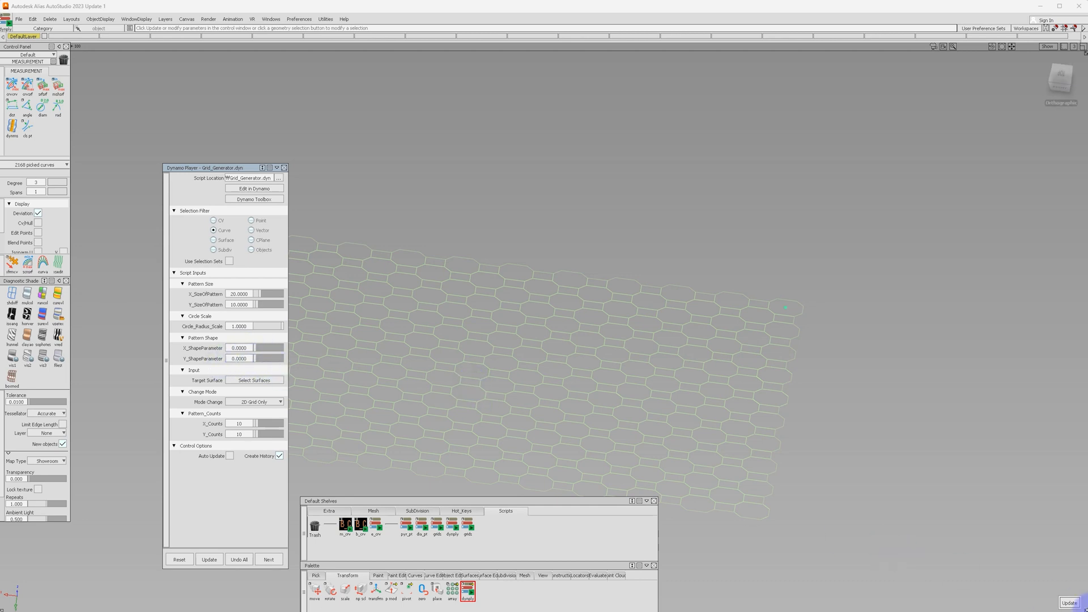
{"action": "left_click", "coordinate": [1070, 603]}
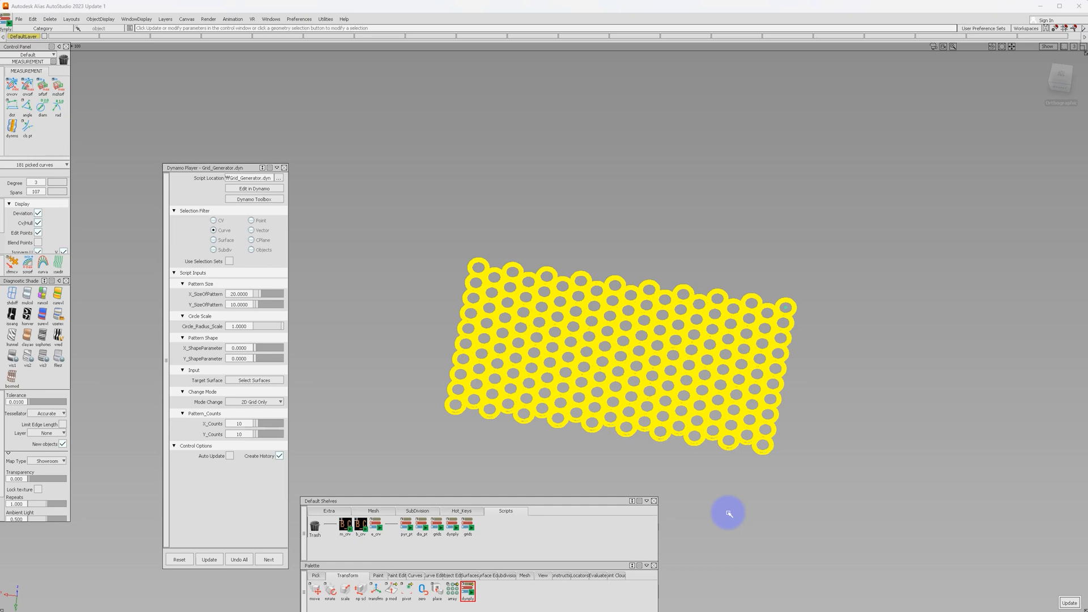
Step: Pick the large curved surface as the script's Target Surface and accept it
{"action": "right_click_drag", "start_coordinate": [701, 440], "coordinate": [806, 433], "text": "alt+shift"}
{"action": "key", "text": "alt+shift"}
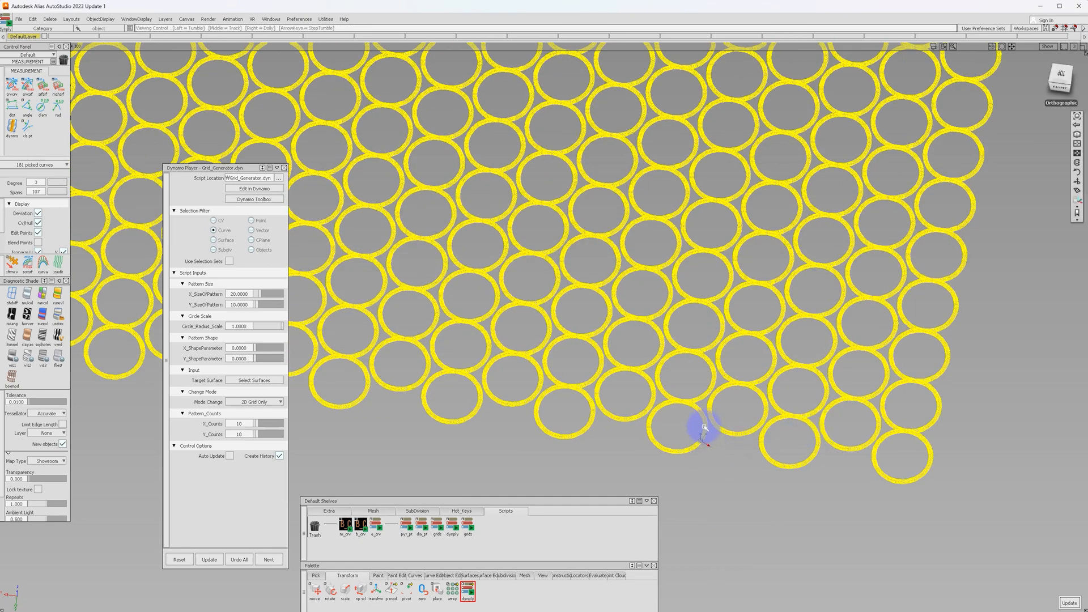
{"action": "right_click_drag", "start_coordinate": [704, 428], "coordinate": [748, 486], "text": "alt+shift"}
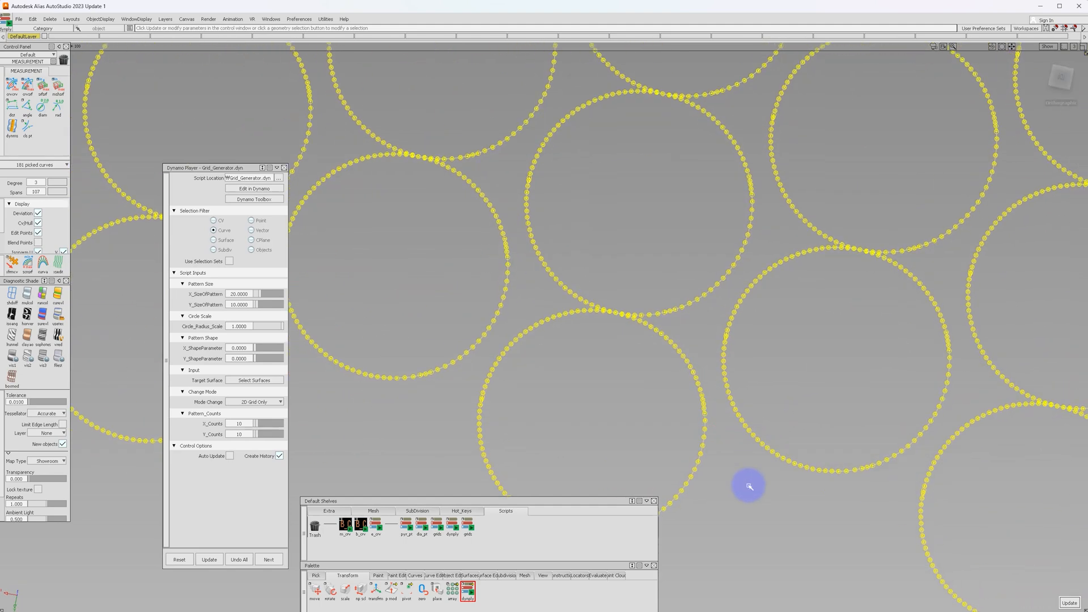
{"action": "right_click_drag", "start_coordinate": [750, 486], "coordinate": [724, 512], "text": "alt+shift"}
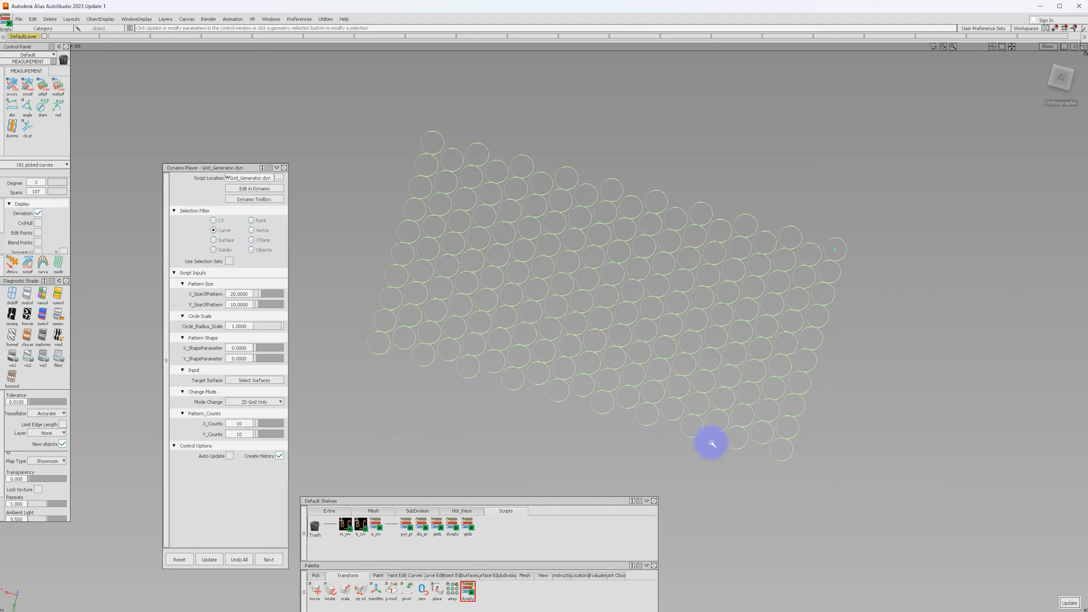
{"action": "right_click_drag", "start_coordinate": [709, 440], "coordinate": [561, 471], "text": "alt+shift"}
{"action": "left_click_drag", "start_coordinate": [783, 418], "coordinate": [665, 410], "text": "alt+shift"}
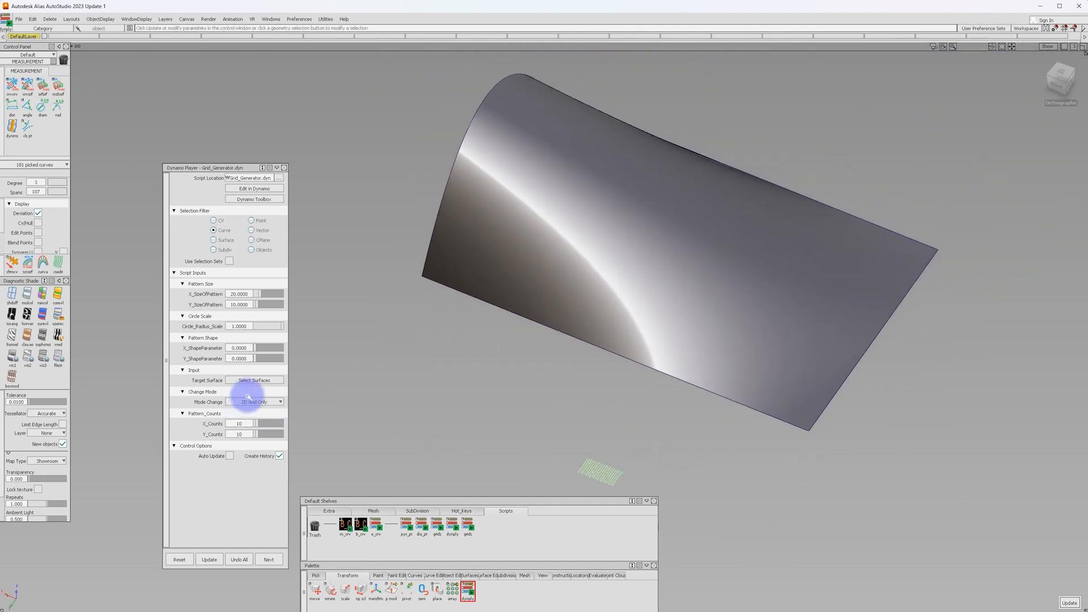
{"action": "left_click", "coordinate": [258, 379]}
{"action": "left_click", "coordinate": [746, 301]}
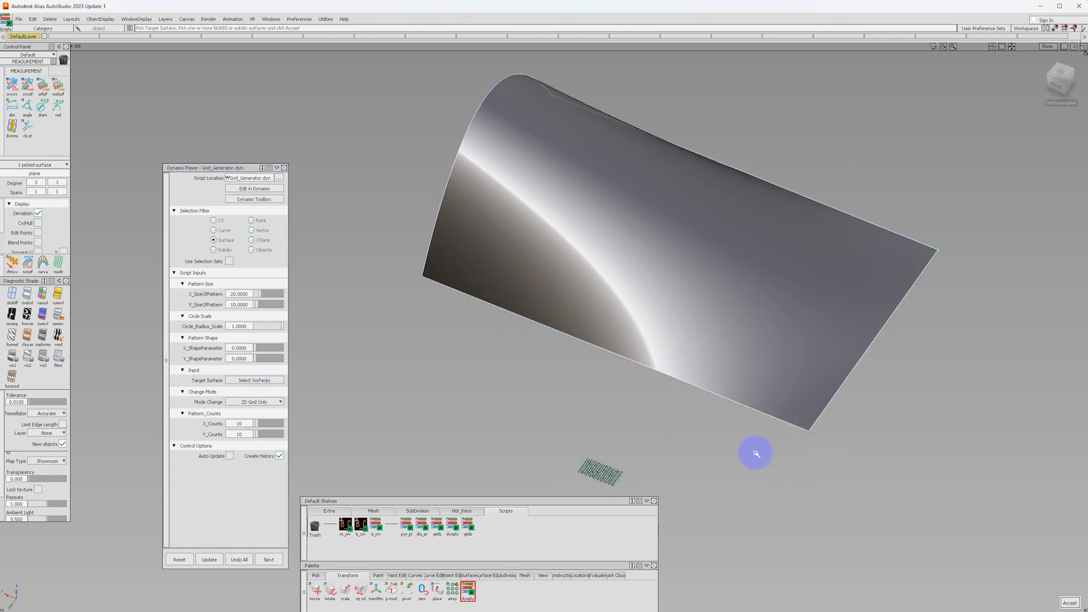
{"action": "left_click", "coordinate": [1070, 602]}
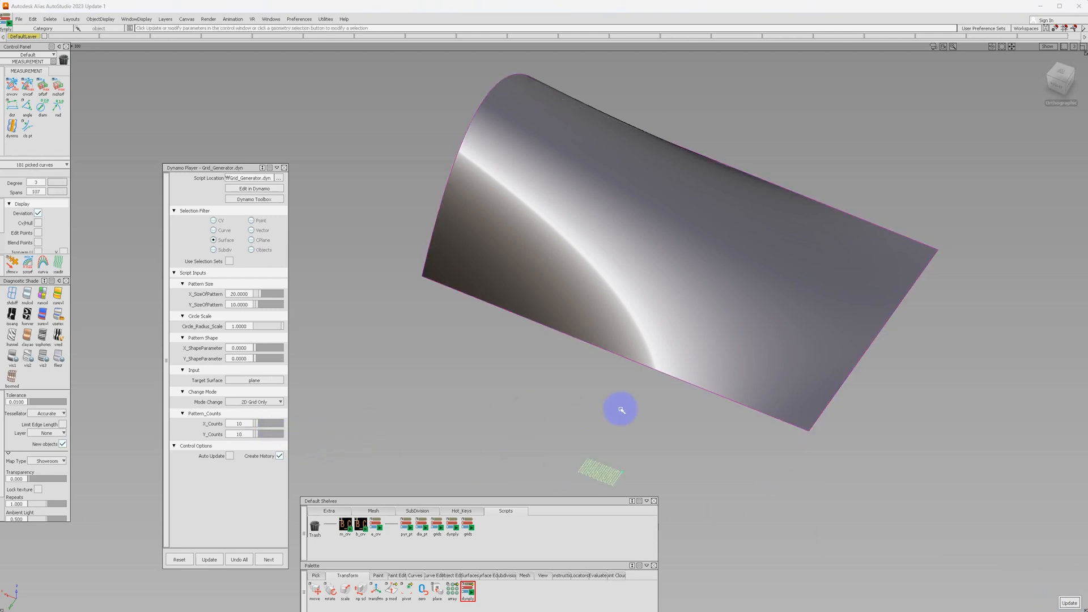
Step: Reopen the small grid's construction history and update it with X_ShapeParameter and Y_ShapeParameter both at 0.5
{"action": "right_click_drag", "start_coordinate": [646, 417], "coordinate": [717, 440], "text": "alt+shift"}
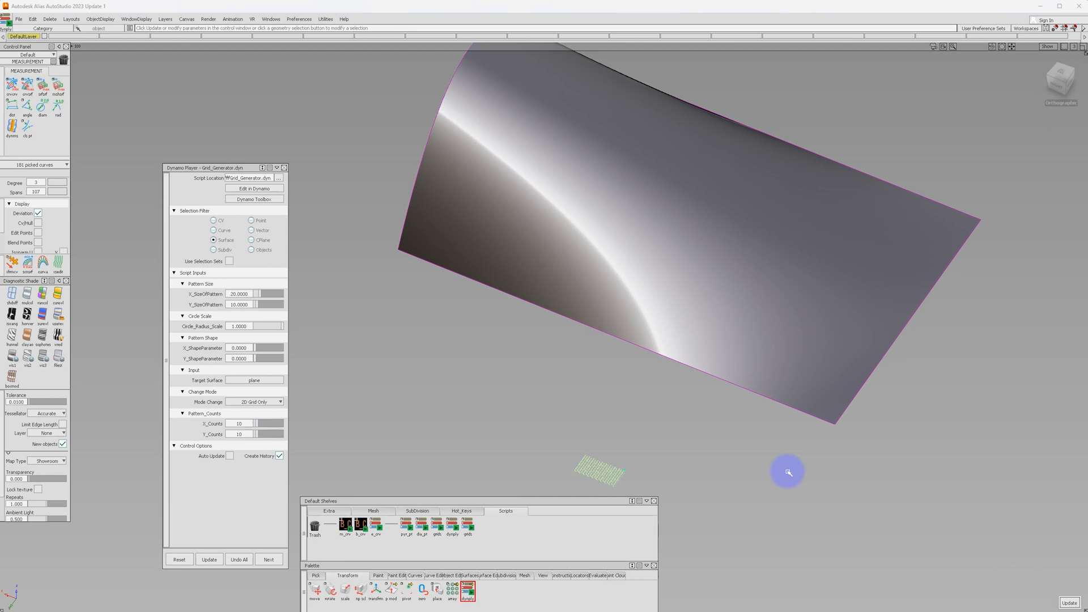
{"action": "scroll", "coordinate": [829, 400], "scroll_direction": "down", "scroll_amount": 2}
{"action": "middle_click_drag", "start_coordinate": [792, 417], "coordinate": [744, 433], "text": "alt+shift"}
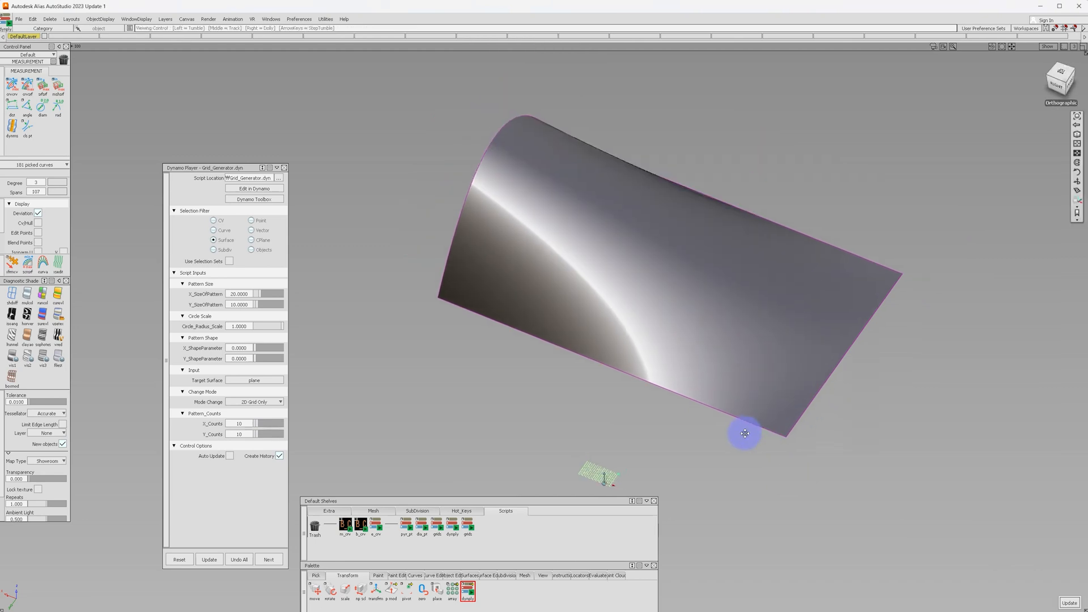
{"action": "left_click_drag", "start_coordinate": [741, 456], "coordinate": [746, 403], "text": "ctrl+shift"}
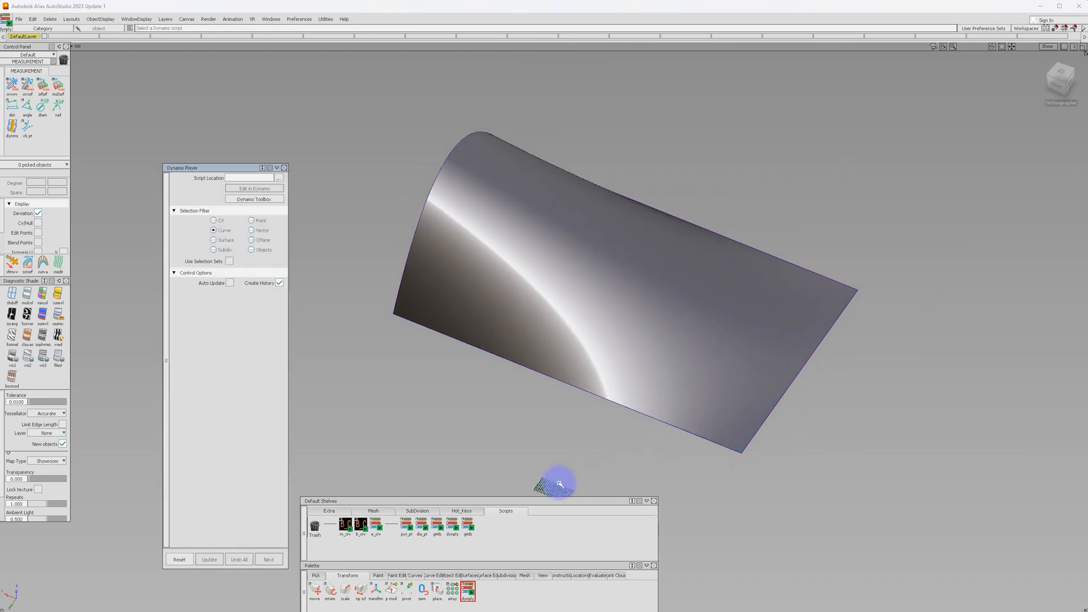
{"action": "key", "text": "ctrl+q"}
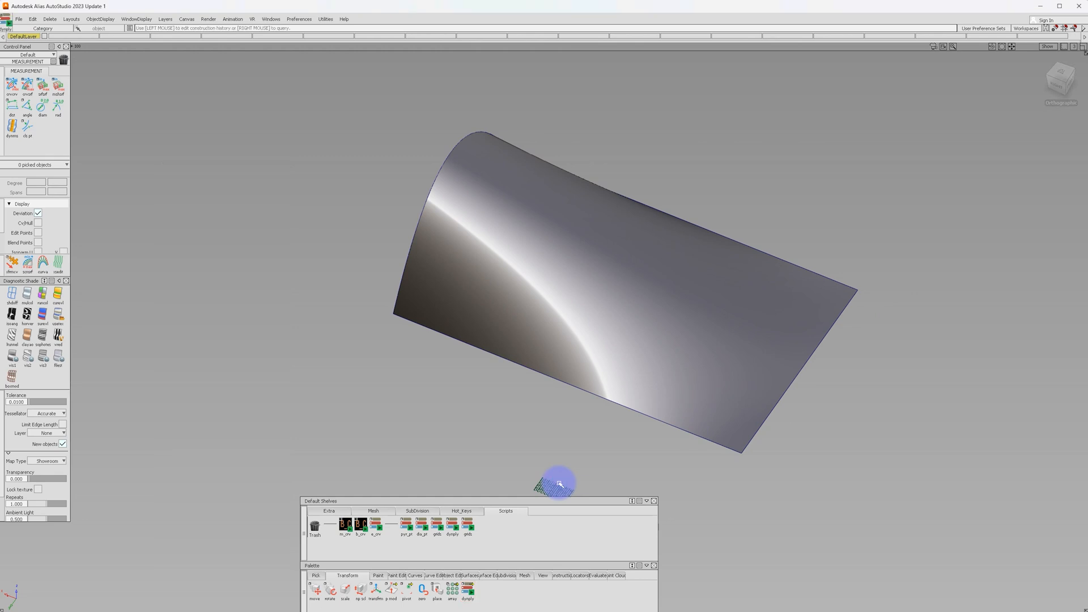
{"action": "left_click", "coordinate": [559, 484]}
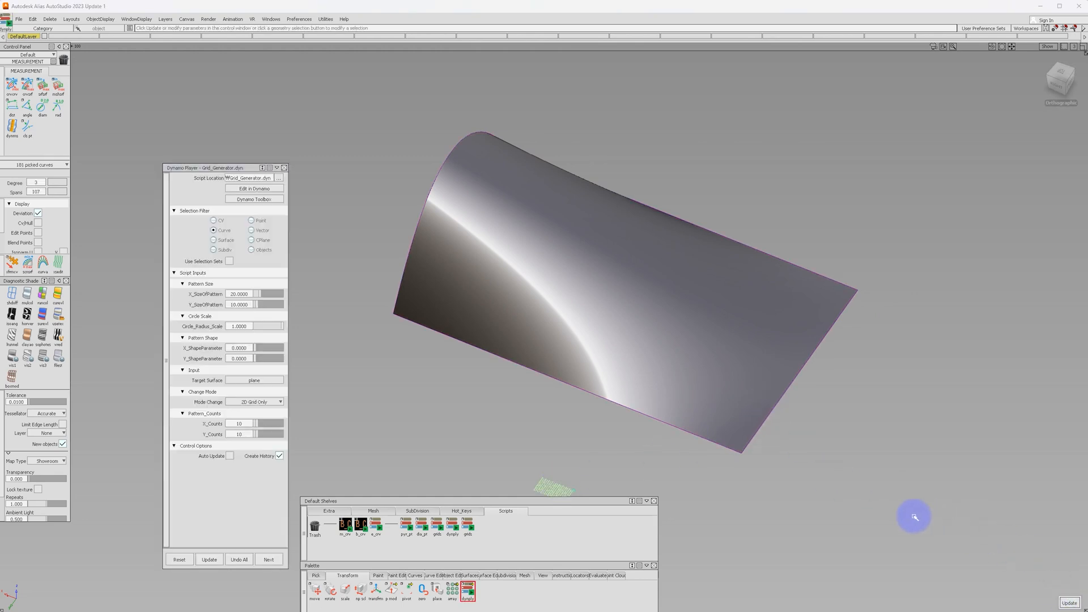
{"action": "left_click_drag", "start_coordinate": [782, 460], "coordinate": [726, 472], "text": "alt+shift"}
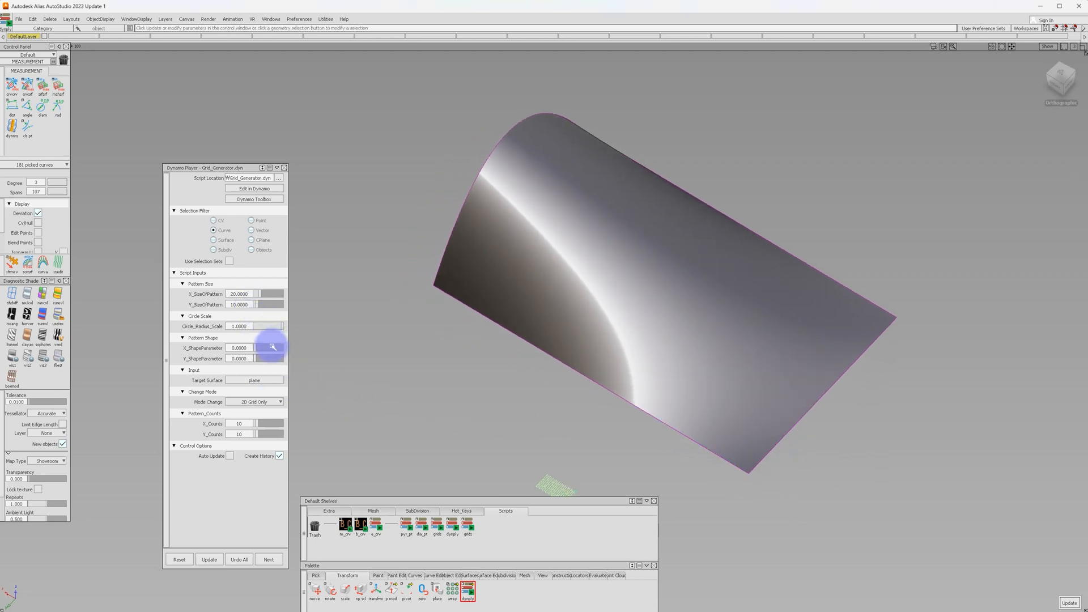
{"action": "left_click_drag", "start_coordinate": [272, 348], "coordinate": [372, 341]}
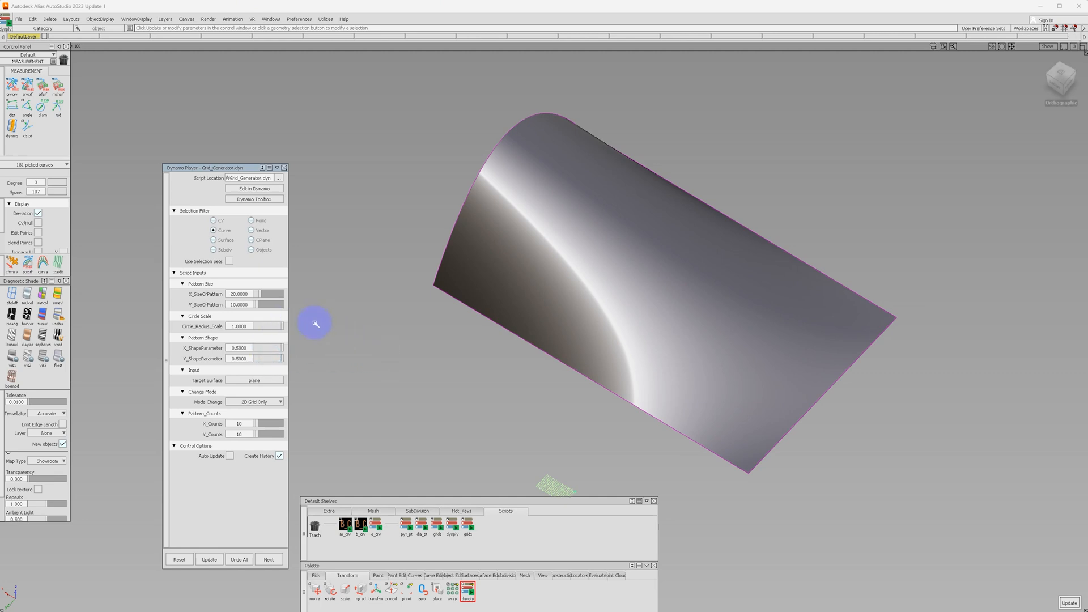
{"action": "left_click", "coordinate": [1070, 602]}
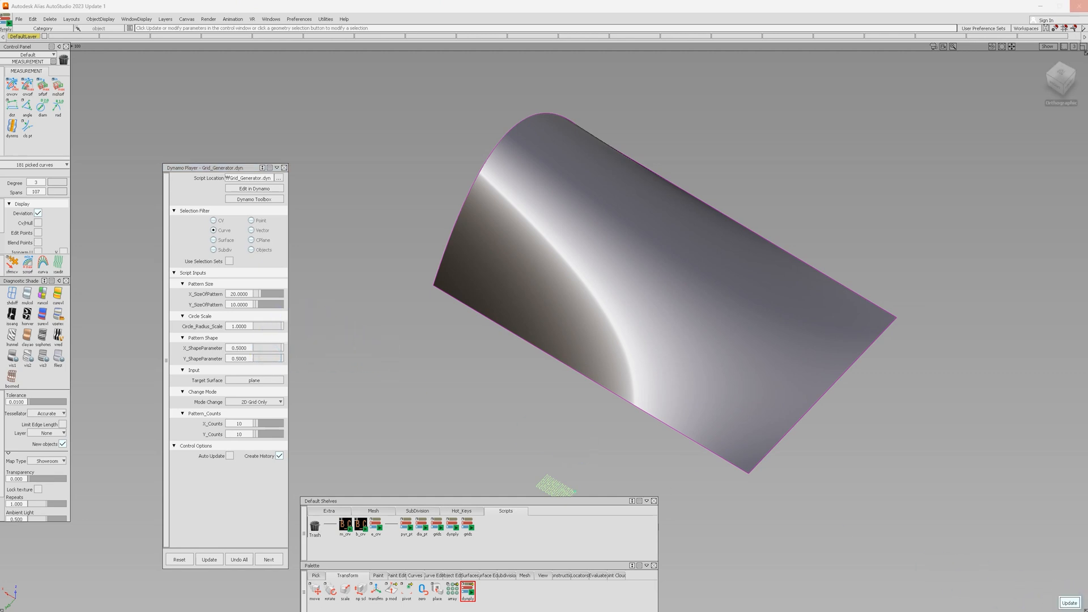
Step: Switch Mode Change to Map to Surface and update the script to place the pattern on the curved surface
{"action": "left_click", "coordinate": [270, 402]}
{"action": "left_click", "coordinate": [263, 413]}
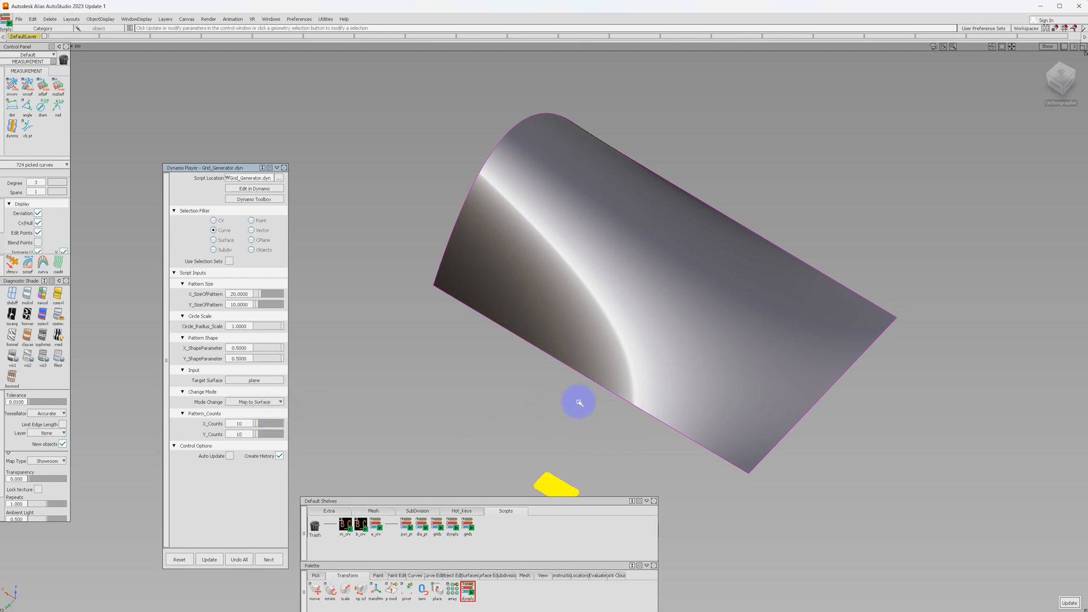
{"action": "scroll", "coordinate": [579, 403], "scroll_direction": "down", "scroll_amount": 2}
{"action": "scroll", "coordinate": [579, 402], "scroll_direction": "up", "scroll_amount": 2}
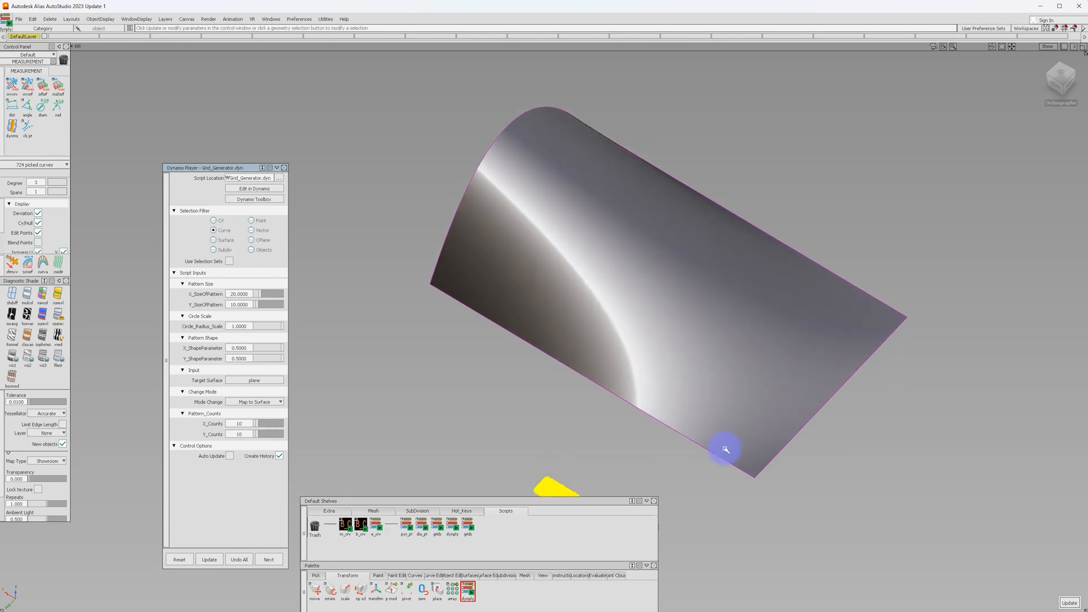
{"action": "left_click", "coordinate": [1069, 602]}
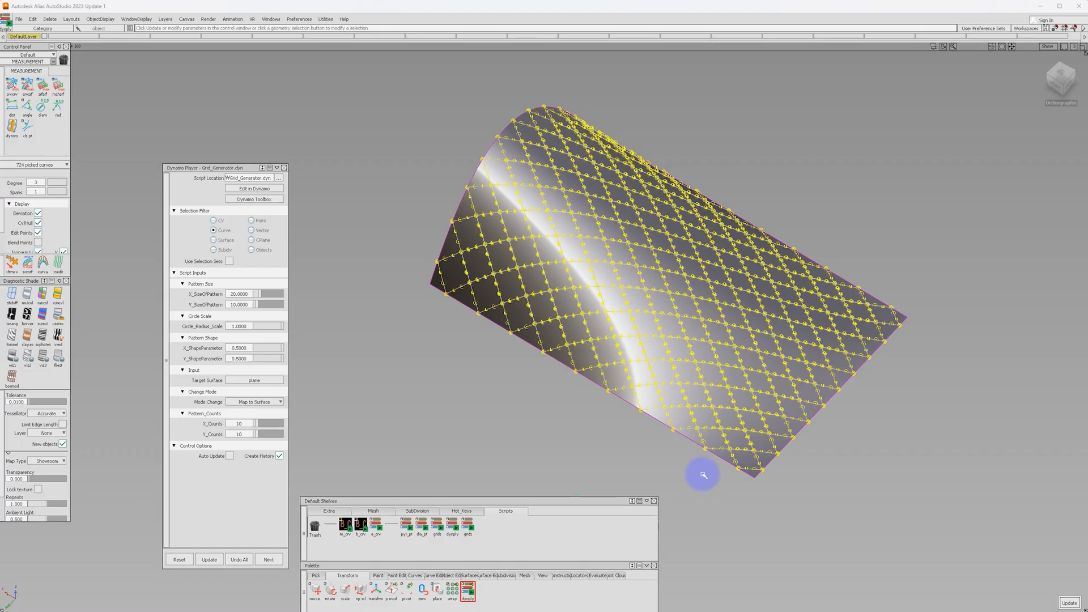
Step: Examine the mapped diamond pattern across the curved surface with its CVs hidden and leave Dynamo Player
{"action": "scroll", "coordinate": [709, 374], "scroll_direction": "up", "scroll_amount": 2}
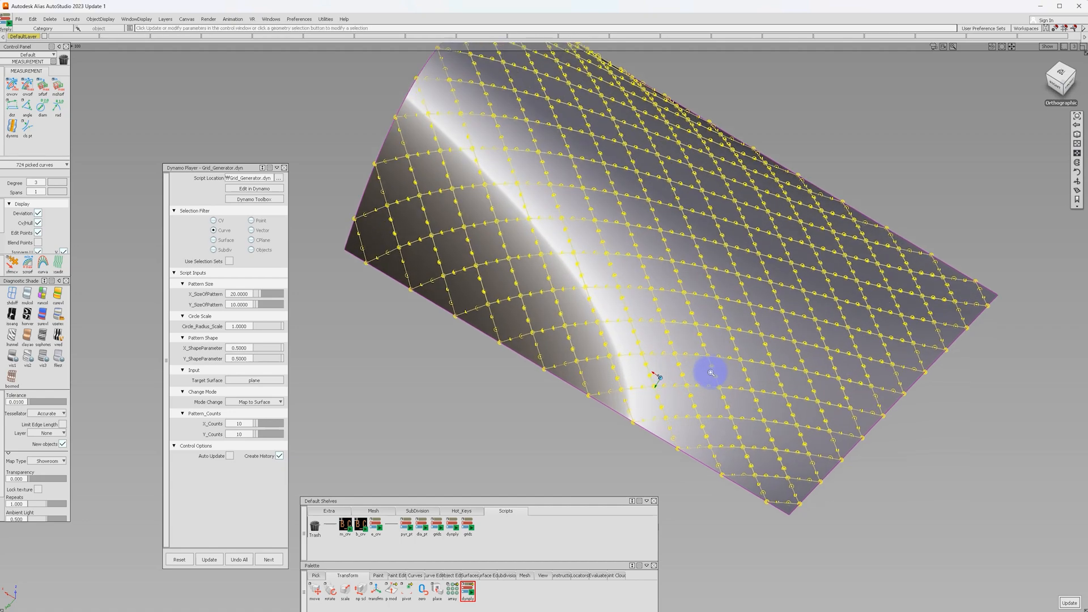
{"action": "mouse_move", "coordinate": [711, 373]}
{"action": "left_mouse_down", "text": "alt+shift"}
{"action": "mouse_move", "coordinate": [652, 447]}
{"action": "mouse_move", "coordinate": [646, 382]}
{"action": "left_mouse_up", "text": "alt+shift"}
{"action": "key", "text": "h"}
{"action": "mouse_move", "coordinate": [598, 362]}
{"action": "right_mouse_down", "text": "alt+shift"}
{"action": "mouse_move", "coordinate": [658, 378]}
{"action": "mouse_move", "coordinate": [603, 406]}
{"action": "right_mouse_up", "text": "alt+shift"}
{"action": "left_click_drag", "start_coordinate": [603, 406], "coordinate": [763, 370], "text": "alt+shift"}
{"action": "left_click_drag", "start_coordinate": [661, 395], "coordinate": [685, 392], "text": "ctrl+shift"}
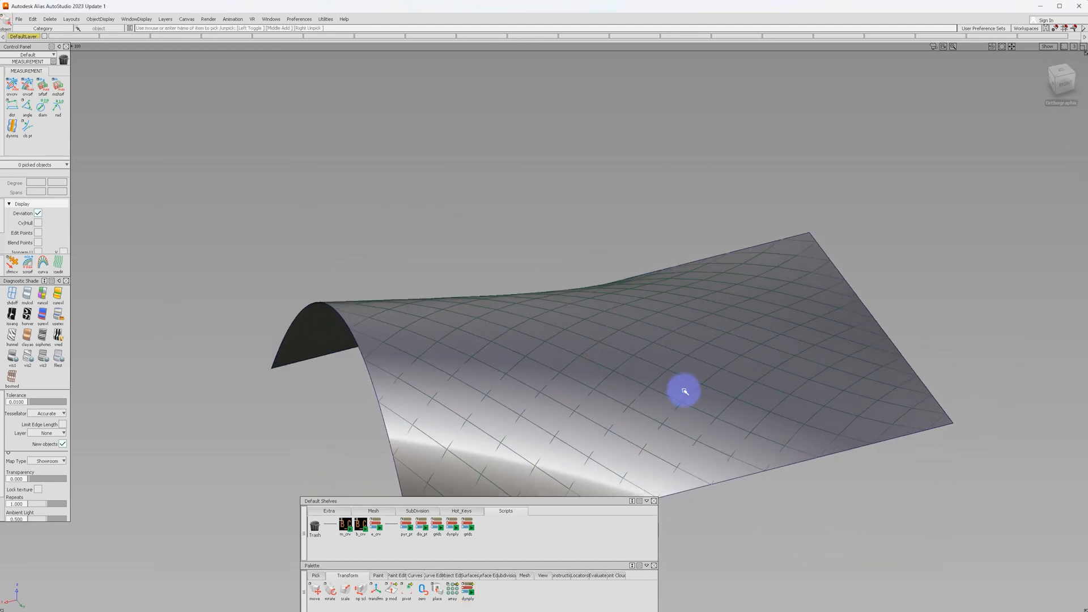
Step: Rebuild the surface-mapped pattern with X_ShapeParameter and Y_ShapeParameter both at 0.25, and hide its CVs
{"action": "left_click_drag", "start_coordinate": [685, 391], "coordinate": [720, 406], "text": "alt+shift"}
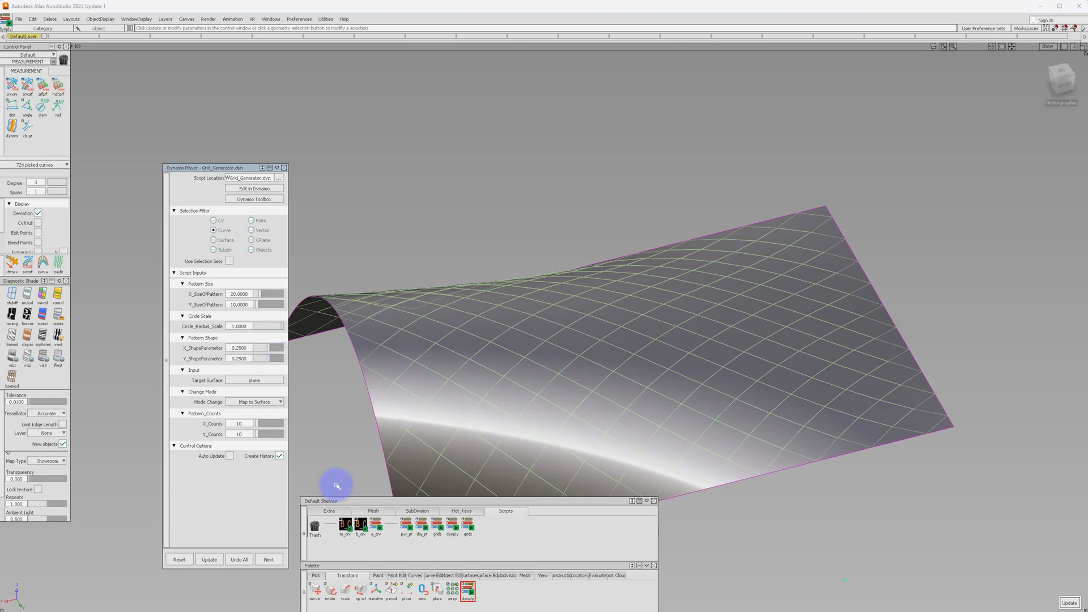
{"action": "left_click", "coordinate": [1069, 602]}
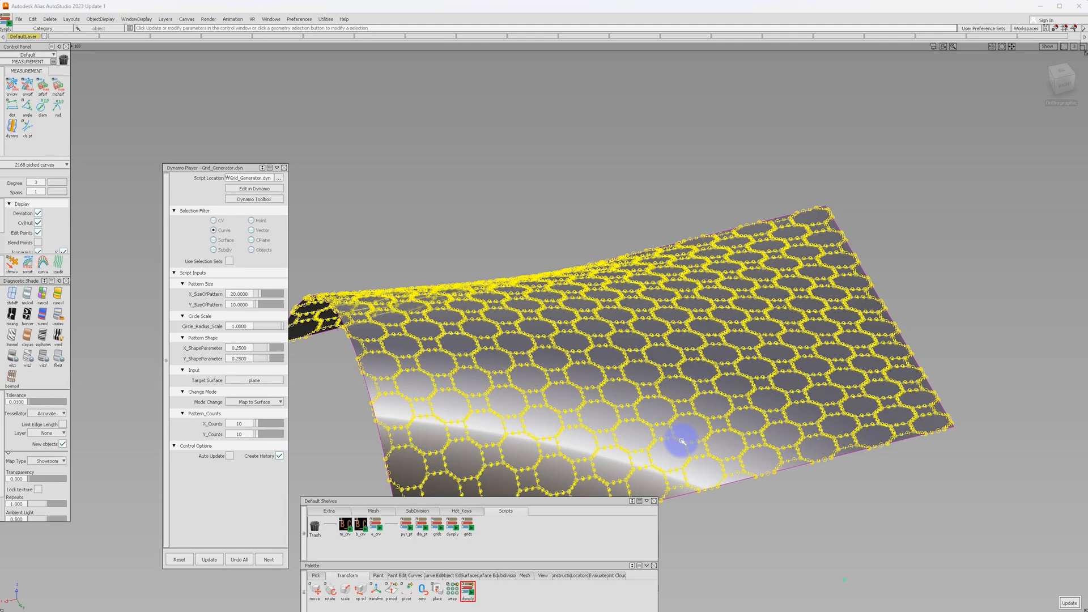
{"action": "left_click_drag", "start_coordinate": [695, 442], "coordinate": [629, 428], "text": "alt+shift"}
{"action": "key", "text": "F9"}
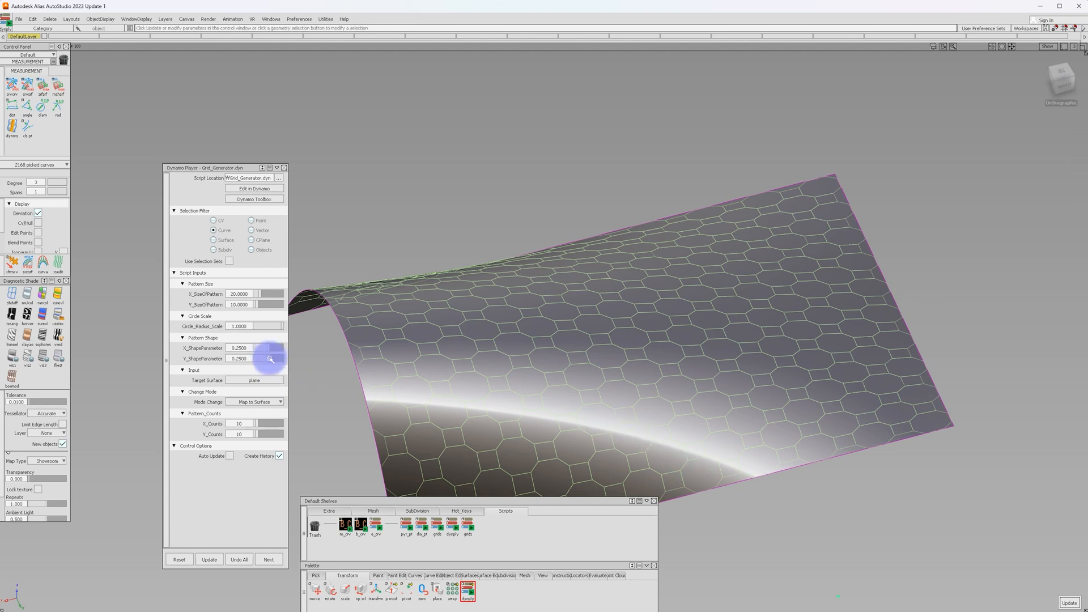
Step: Update the surface-mapped pattern with Y_ShapeParameter at 0.5, keeping X_ShapeParameter at 0.25, and hide its CVs
{"action": "left_click_drag", "start_coordinate": [271, 359], "coordinate": [376, 359]}
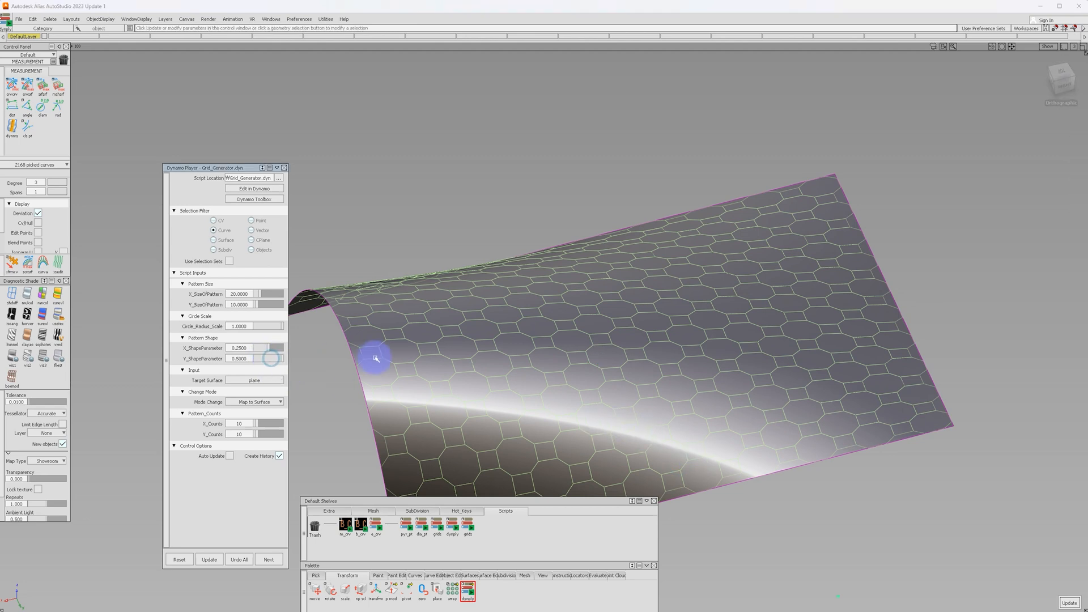
{"action": "left_click", "coordinate": [1069, 603]}
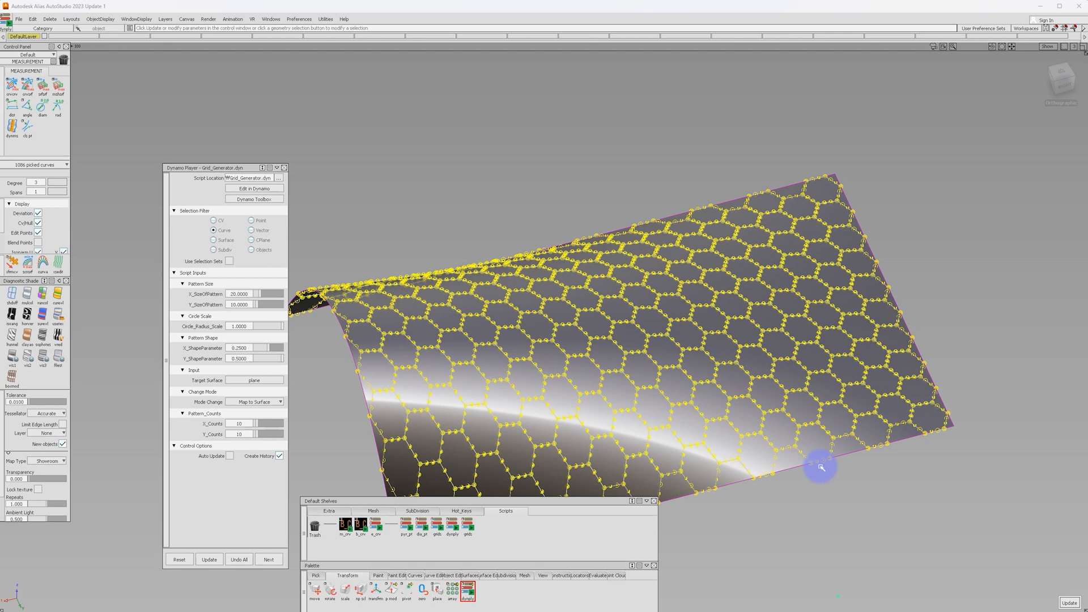
{"action": "left_click", "coordinate": [821, 468]}
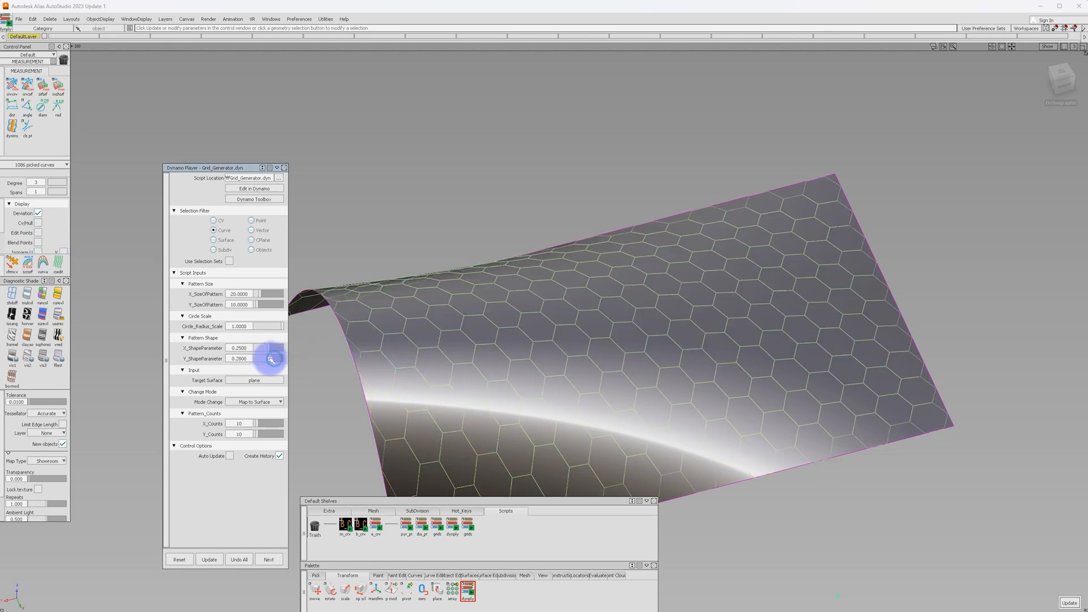
Step: Update the mapped pattern with X_ShapeParameter at 0.5 and Y_ShapeParameter at 0.25, and view it without CVs
{"action": "left_click_drag", "start_coordinate": [276, 359], "coordinate": [340, 376]}
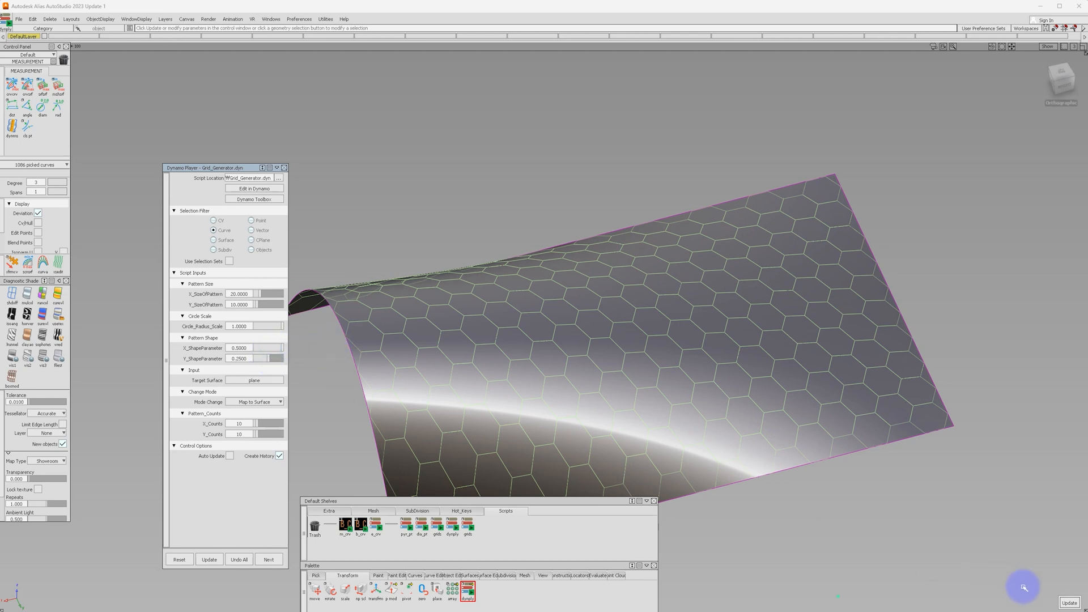
{"action": "left_click", "coordinate": [1069, 603]}
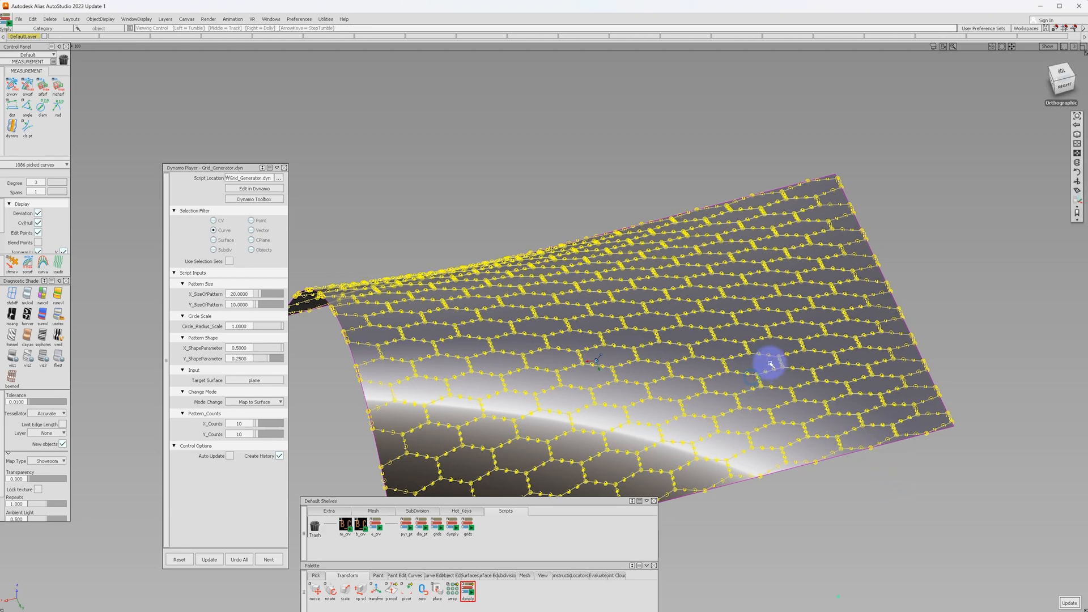
{"action": "left_click_drag", "start_coordinate": [768, 362], "coordinate": [756, 401], "text": "alt+shift"}
{"action": "key", "text": "F2"}
{"action": "right_click_drag", "start_coordinate": [757, 401], "coordinate": [766, 394], "text": "alt+shift"}
{"action": "left_click_drag", "start_coordinate": [766, 393], "coordinate": [822, 423], "text": "alt+shift"}
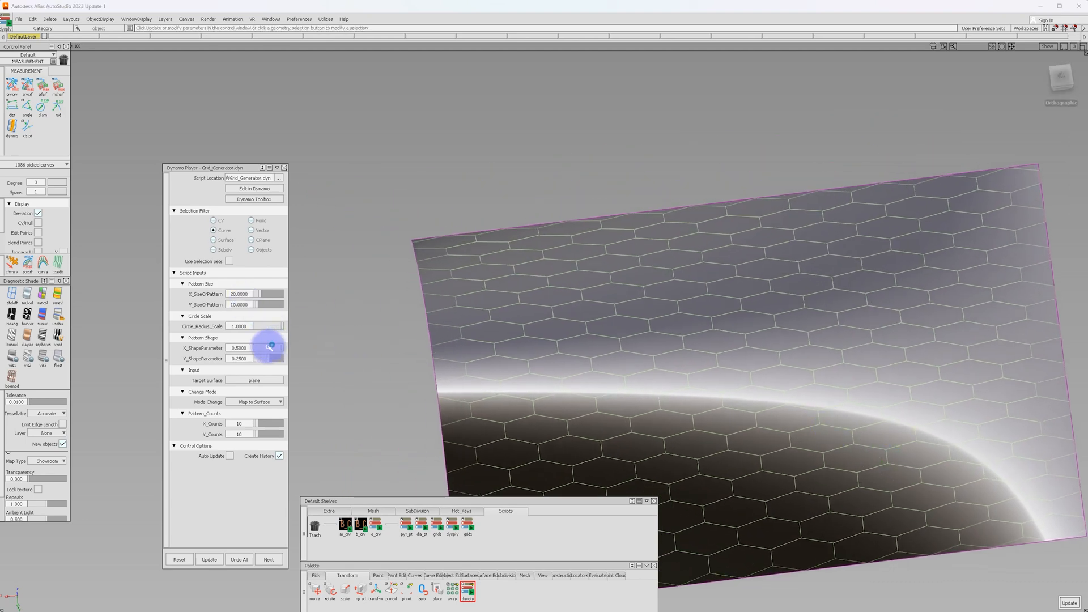
Step: Turn the mapped pattern into separate circles by setting both shape parameters to 0 and Circle_Radius_Scale to 0.5, and update it
{"action": "left_click_drag", "start_coordinate": [269, 347], "coordinate": [213, 352]}
{"action": "left_click", "coordinate": [275, 324]}
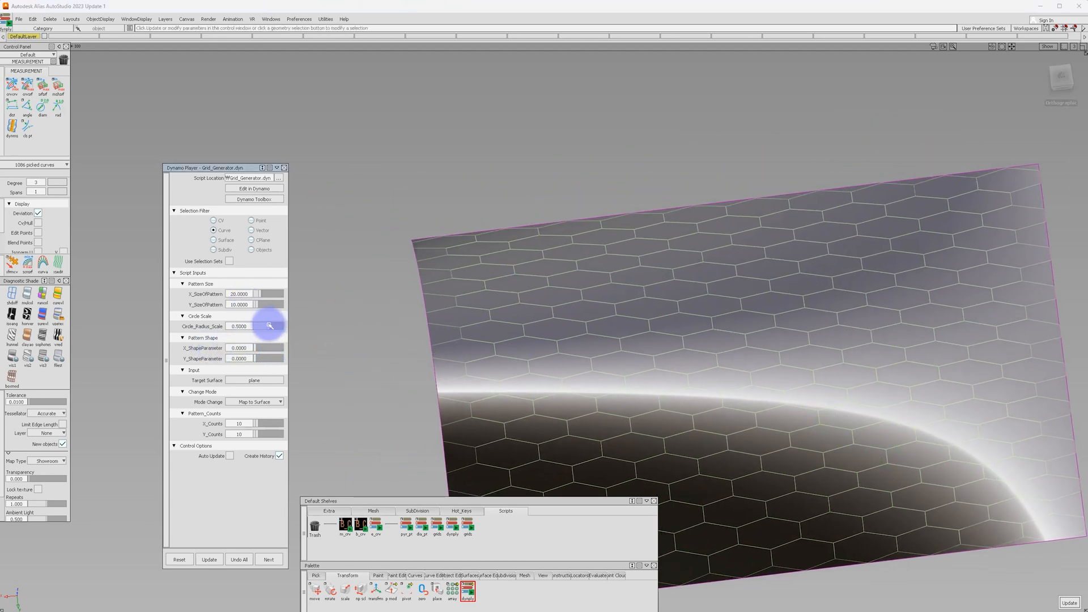
{"action": "left_click", "coordinate": [1071, 604]}
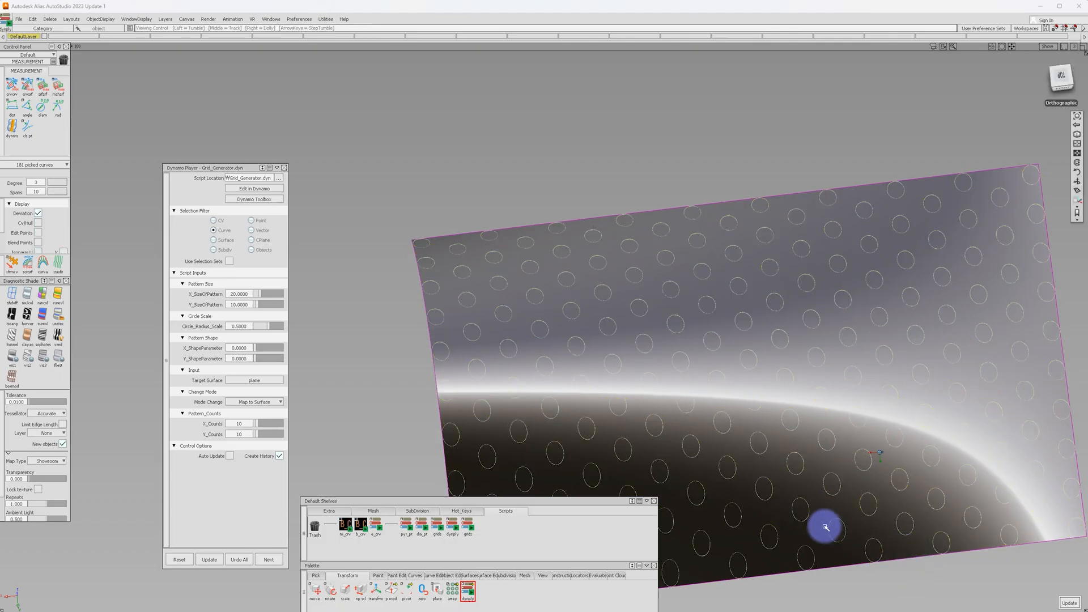
{"action": "left_click_drag", "start_coordinate": [825, 527], "coordinate": [848, 483], "text": "alt+shift"}
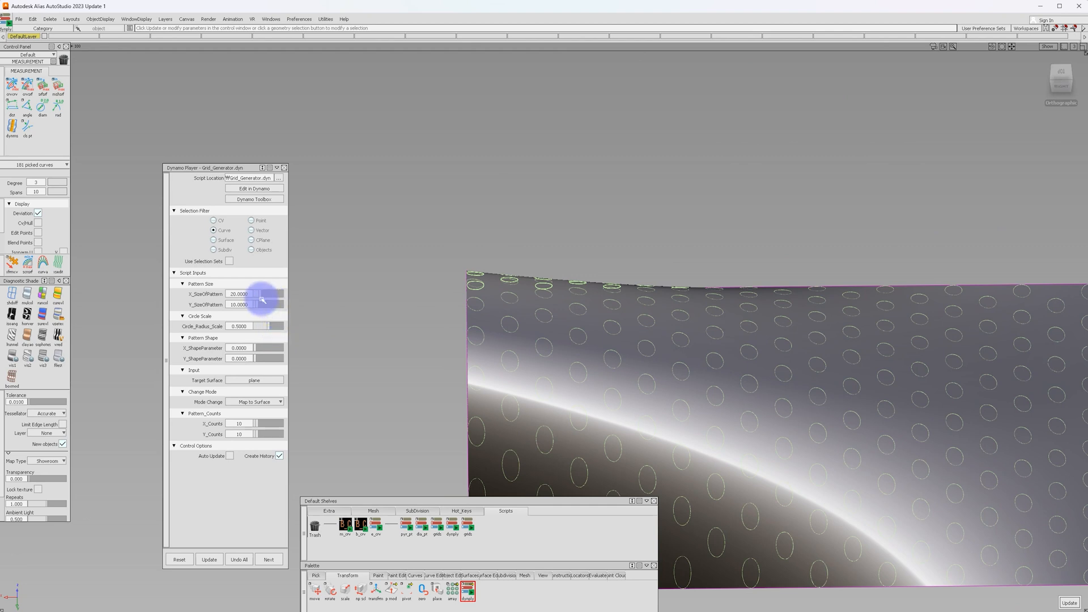
Step: Rebuild the mapped pattern with X_Counts 20, X_ShapeParameter 0.25 and Y_ShapeParameter 0.5, and inspect it across the surface with CVs hidden
{"action": "left_click_drag", "start_coordinate": [263, 425], "coordinate": [263, 427]}
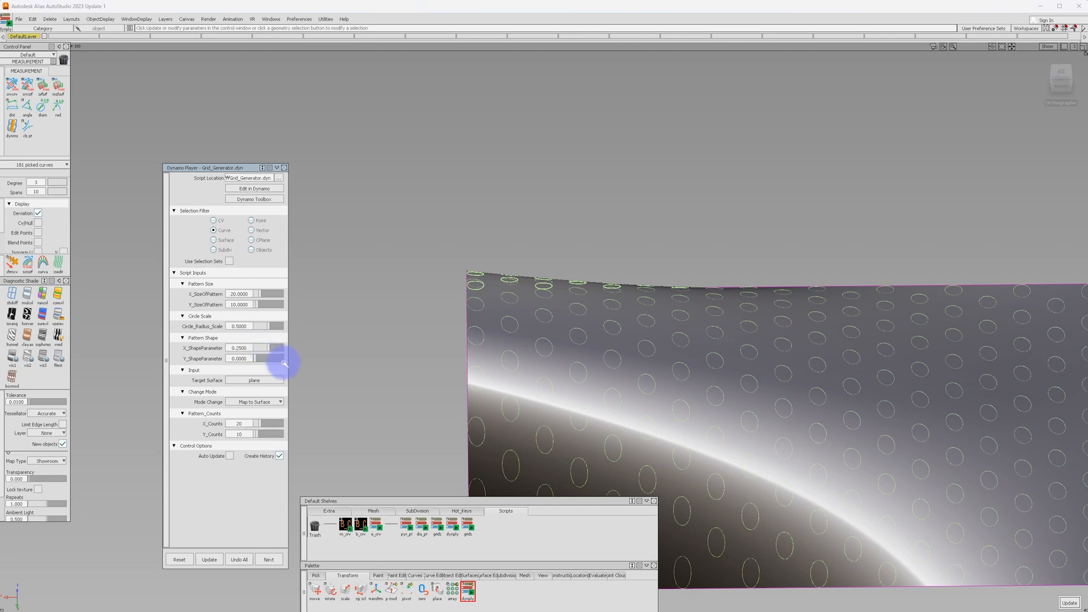
{"action": "left_click_drag", "start_coordinate": [267, 358], "coordinate": [452, 360]}
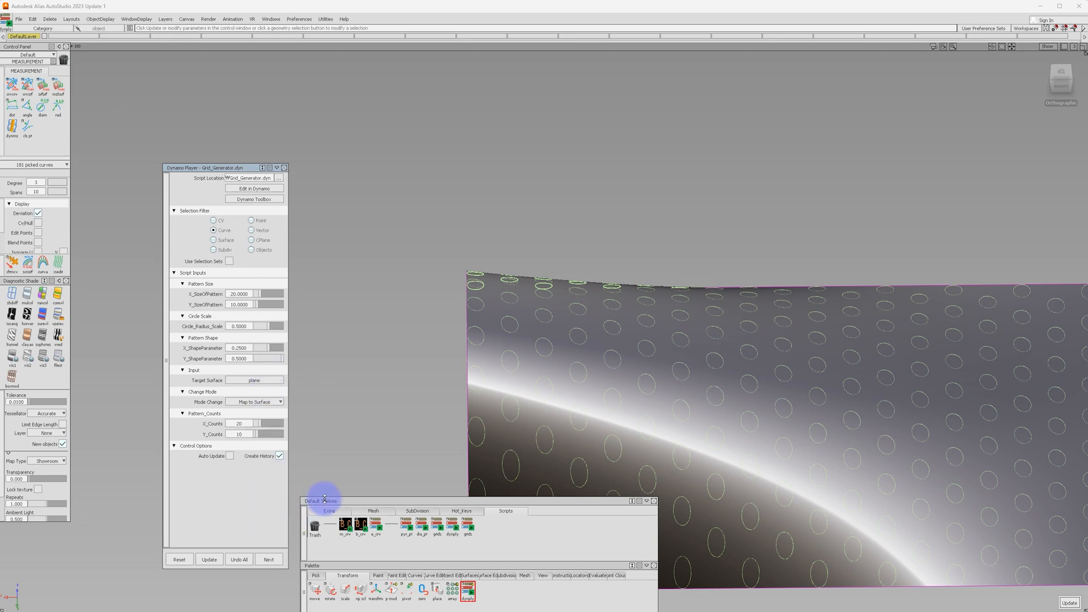
{"action": "left_click_drag", "start_coordinate": [518, 430], "coordinate": [584, 417], "text": "alt+shift"}
{"action": "left_click", "coordinate": [1070, 602]}
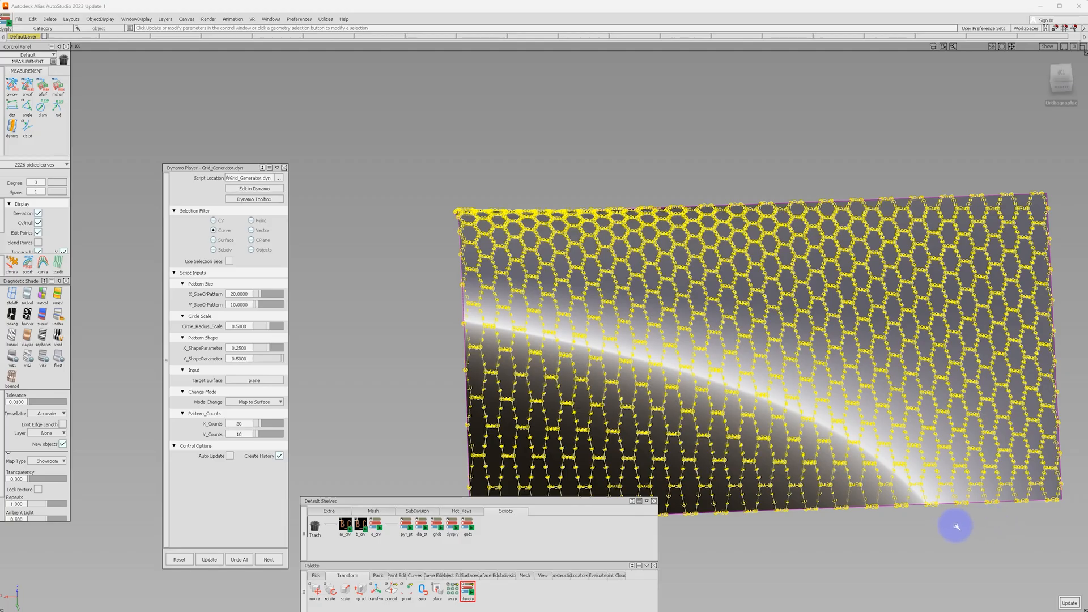
{"action": "left_click_drag", "start_coordinate": [850, 461], "coordinate": [824, 506], "text": "alt+shift"}
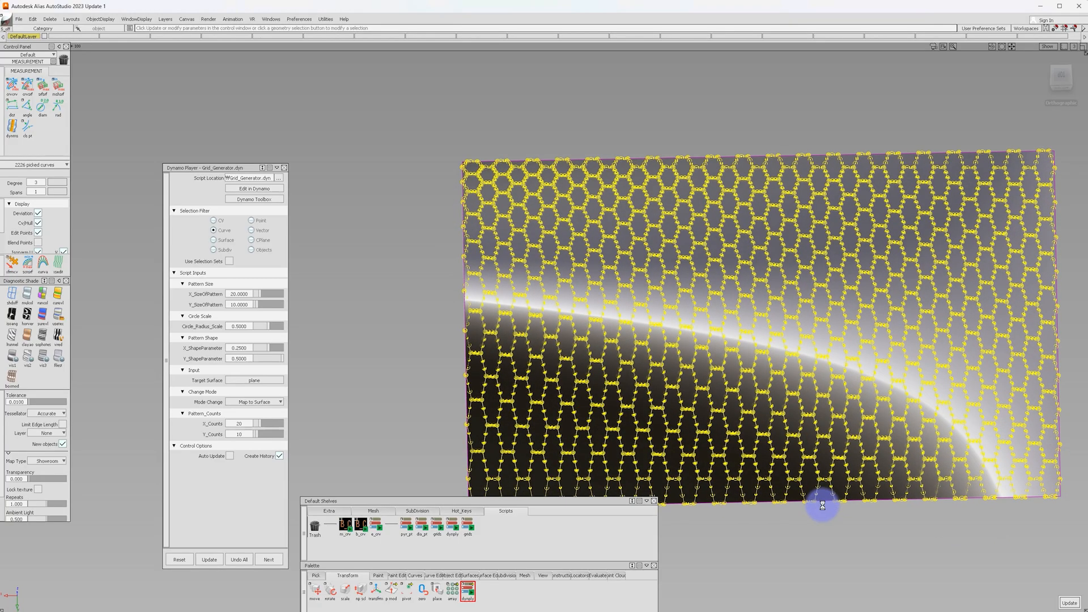
{"action": "left_click_drag", "start_coordinate": [758, 452], "coordinate": [875, 452], "text": "alt+shift"}
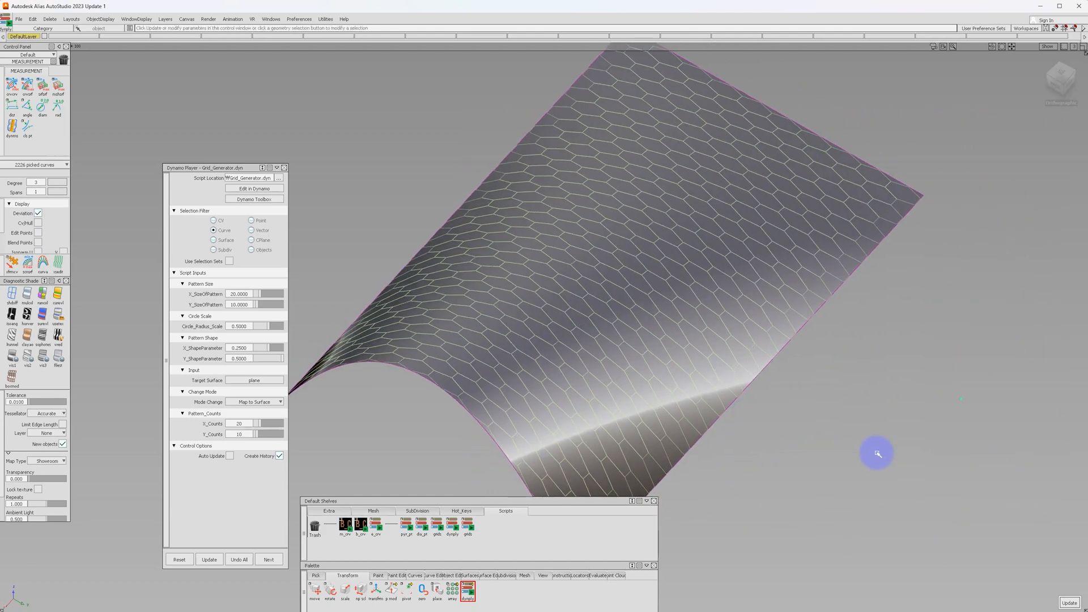
{"action": "middle_click_drag", "start_coordinate": [749, 447], "coordinate": [864, 463], "text": "alt+shift"}
{"action": "left_click_drag", "start_coordinate": [877, 503], "coordinate": [892, 408], "text": "ctrl+shift"}
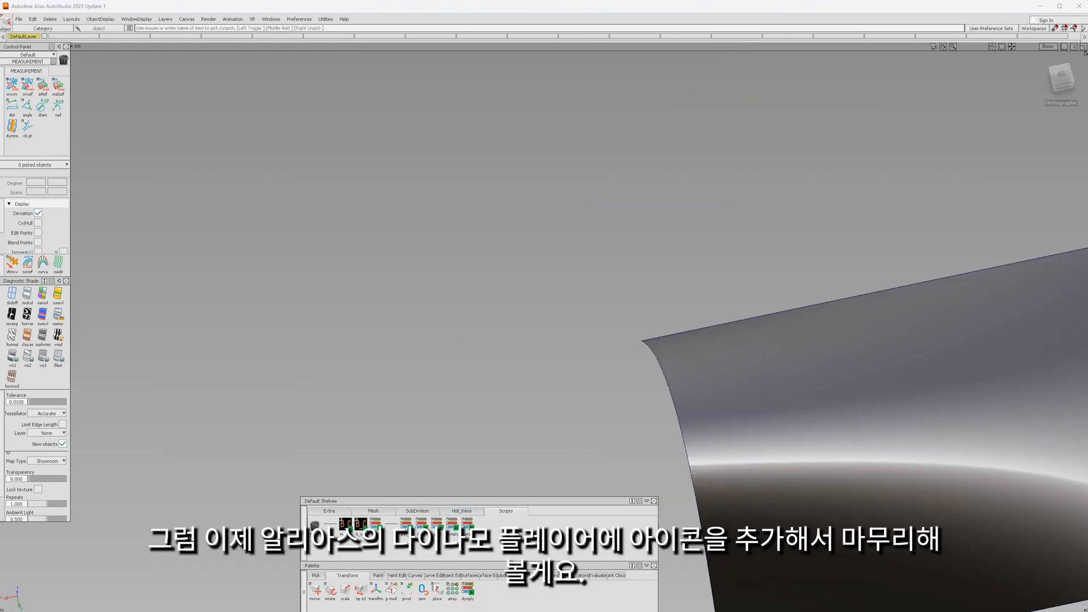
Step: Switch to File Explorer, delete the small folder in Alias_Function and create a new folder named small beside Grid_Generator.dyn
{"action": "left_click_drag", "start_coordinate": [831, 611], "coordinate": [641, 164]}
{"action": "left_click", "coordinate": [363, 234]}
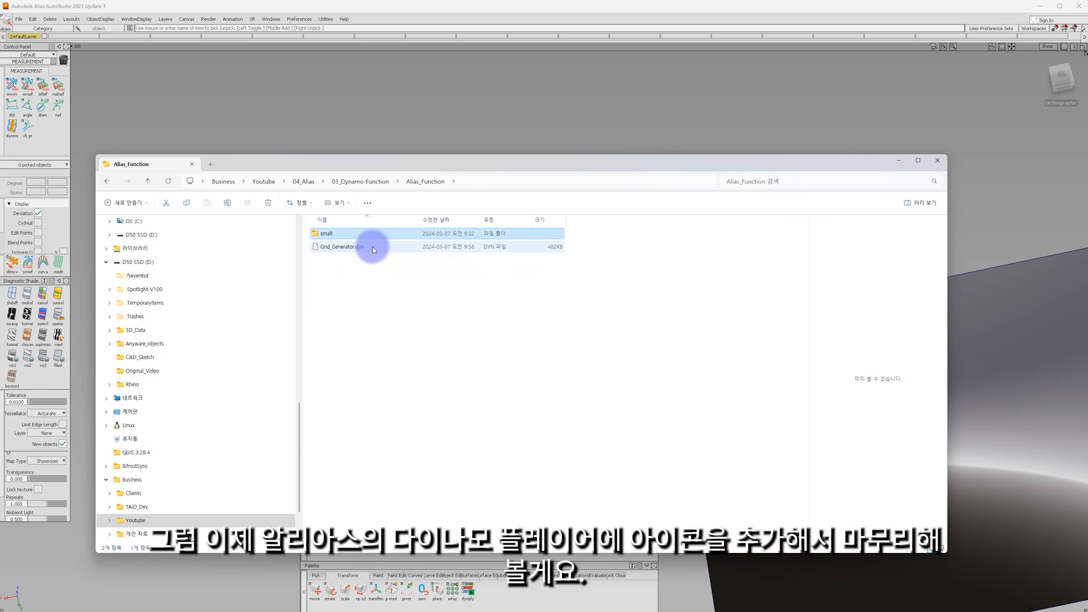
{"action": "key", "text": "Delete"}
{"action": "right_click", "coordinate": [367, 279]}
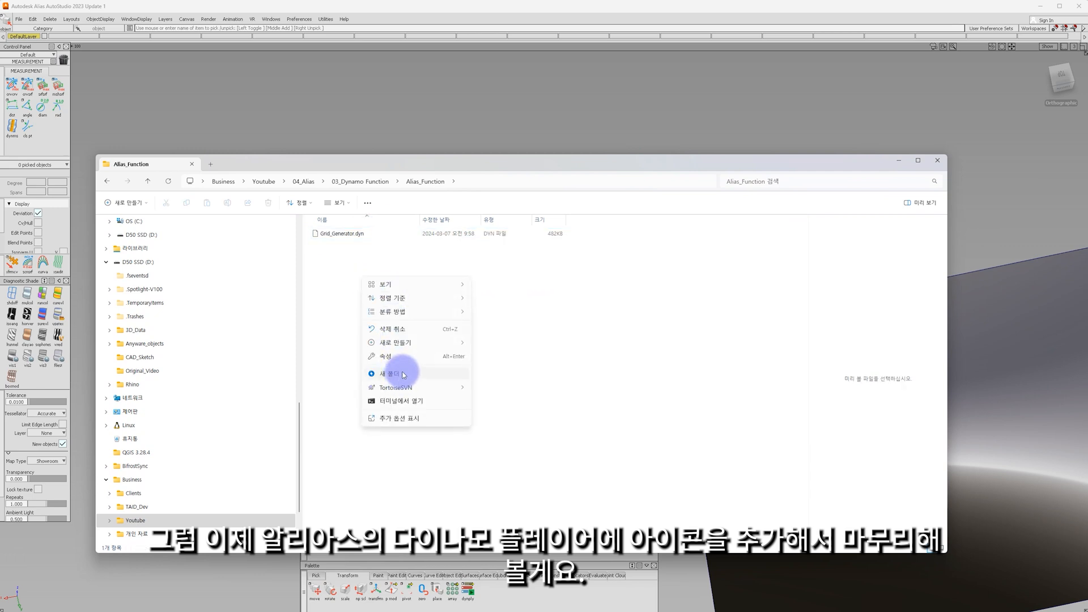
{"action": "left_click", "coordinate": [404, 375]}
{"action": "type", "text": "small"}
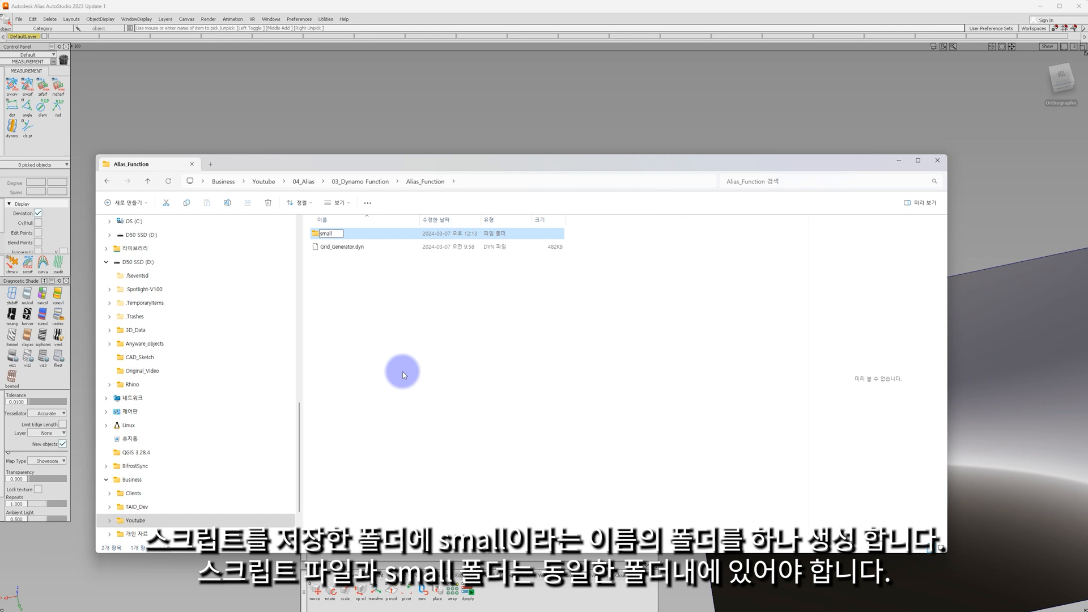
{"action": "key", "text": "Return"}
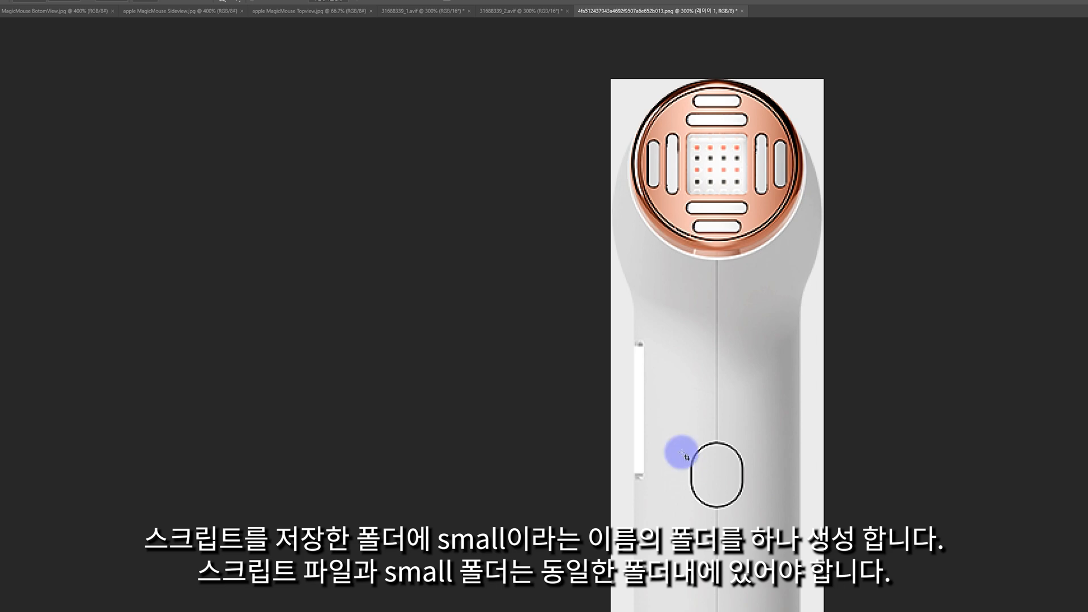
Step: Switch to Photoshop and create a new document 135 pixels wide and 135 pixels high
{"action": "left_click_drag", "start_coordinate": [810, 0], "coordinate": [828, 288]}
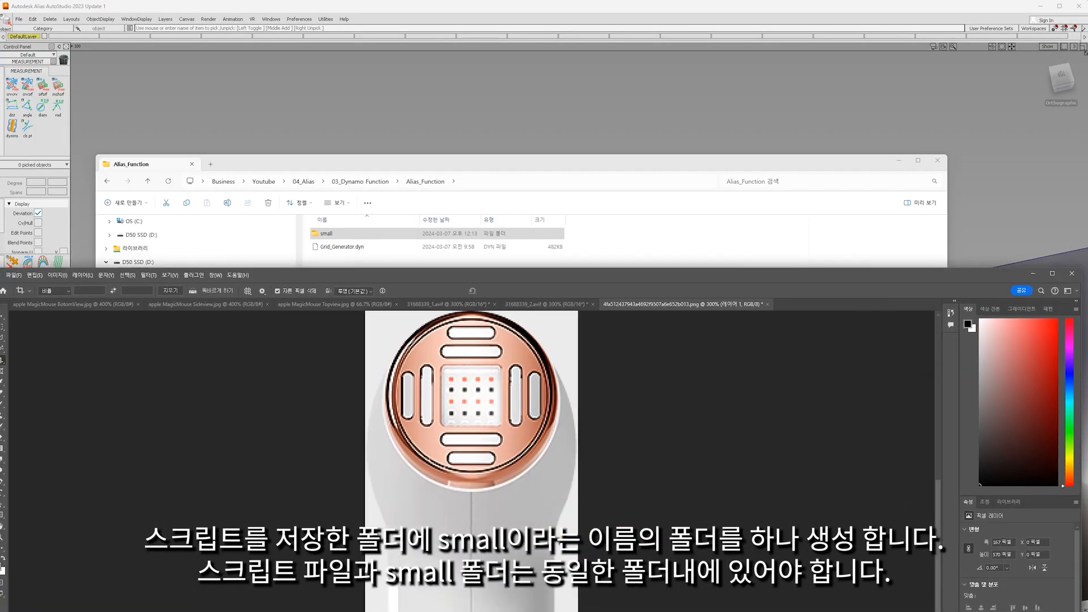
{"action": "left_click", "coordinate": [14, 275]}
{"action": "left_click", "coordinate": [22, 284]}
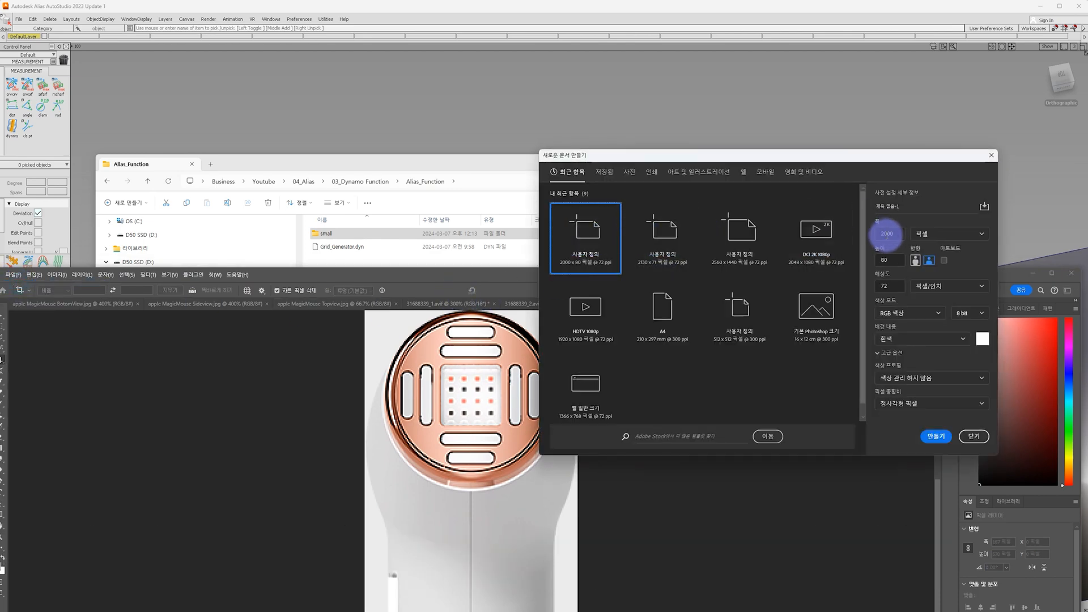
{"action": "left_click_drag", "start_coordinate": [897, 234], "coordinate": [814, 234]}
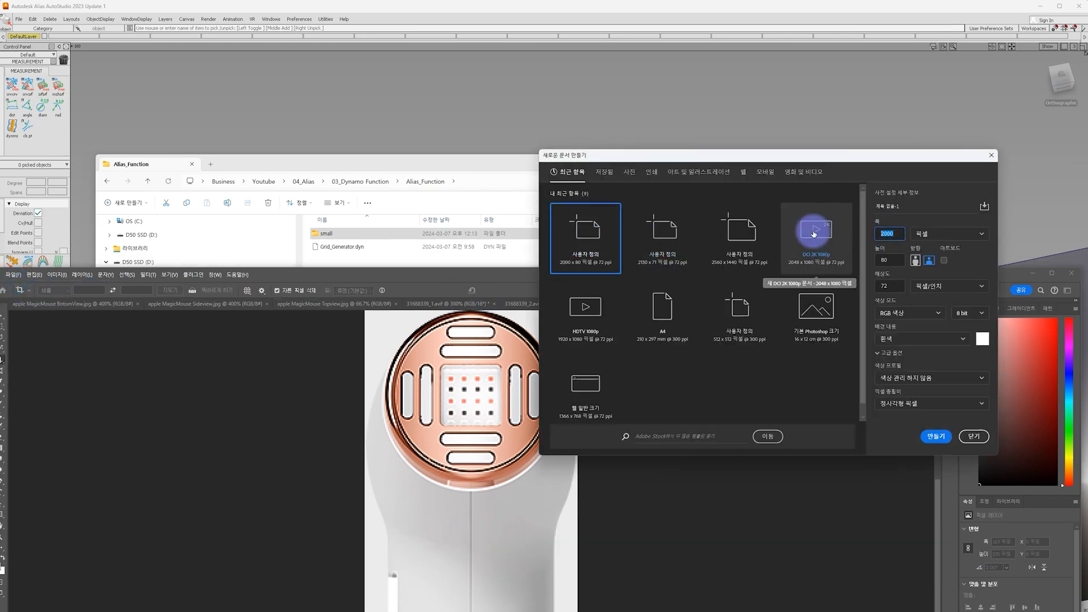
{"action": "type", "text": "135"}
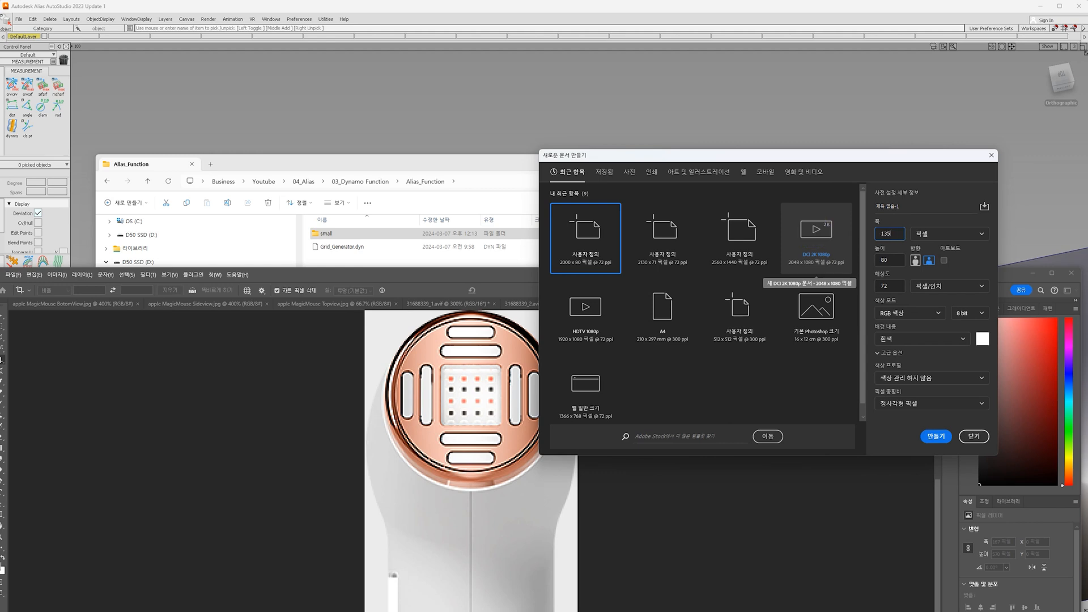
{"action": "key", "text": "Tab"}
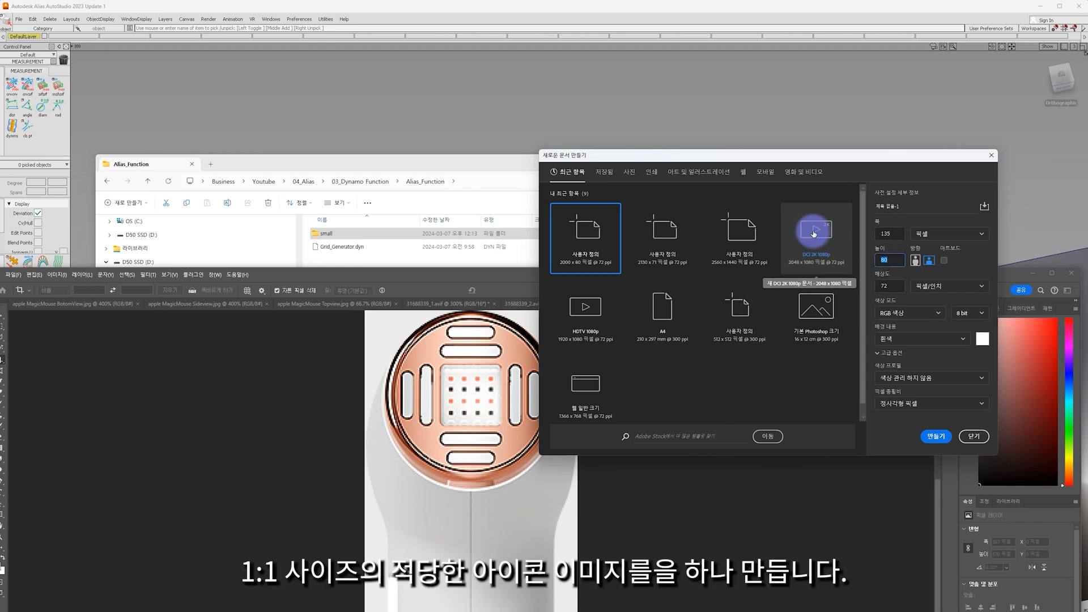
{"action": "type", "text": "135"}
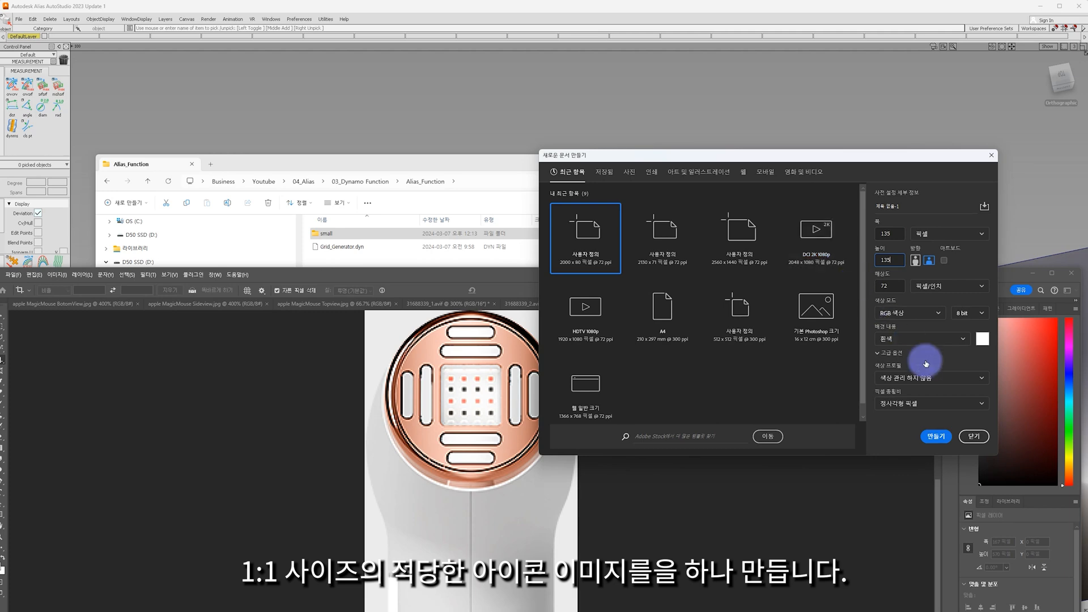
{"action": "left_click", "coordinate": [936, 437]}
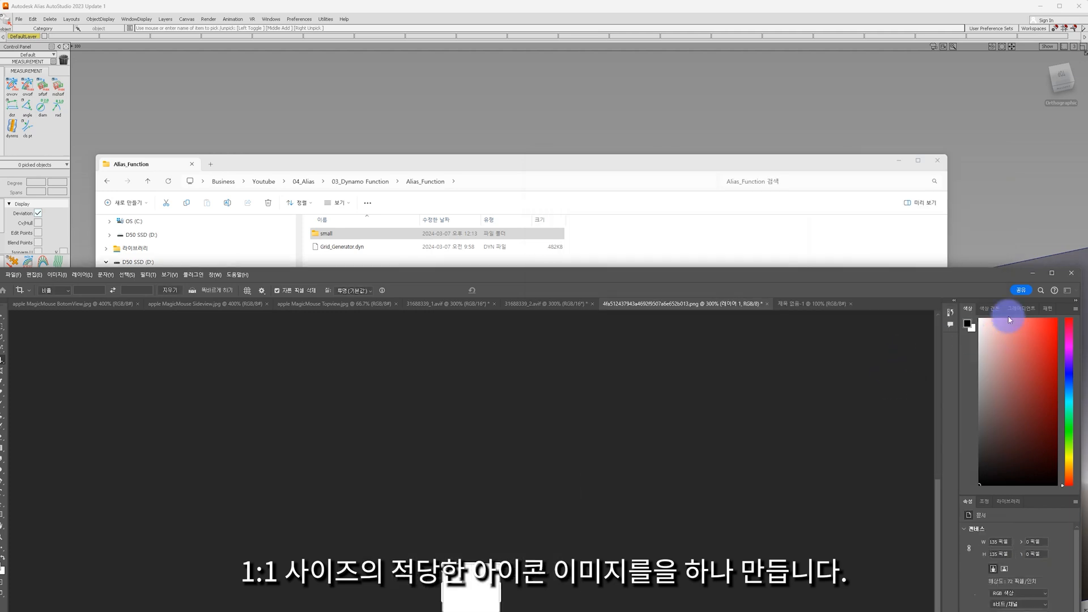
Step: Convert the new document's locked background into a regular layer
{"action": "left_click_drag", "start_coordinate": [984, 271], "coordinate": [985, 70]}
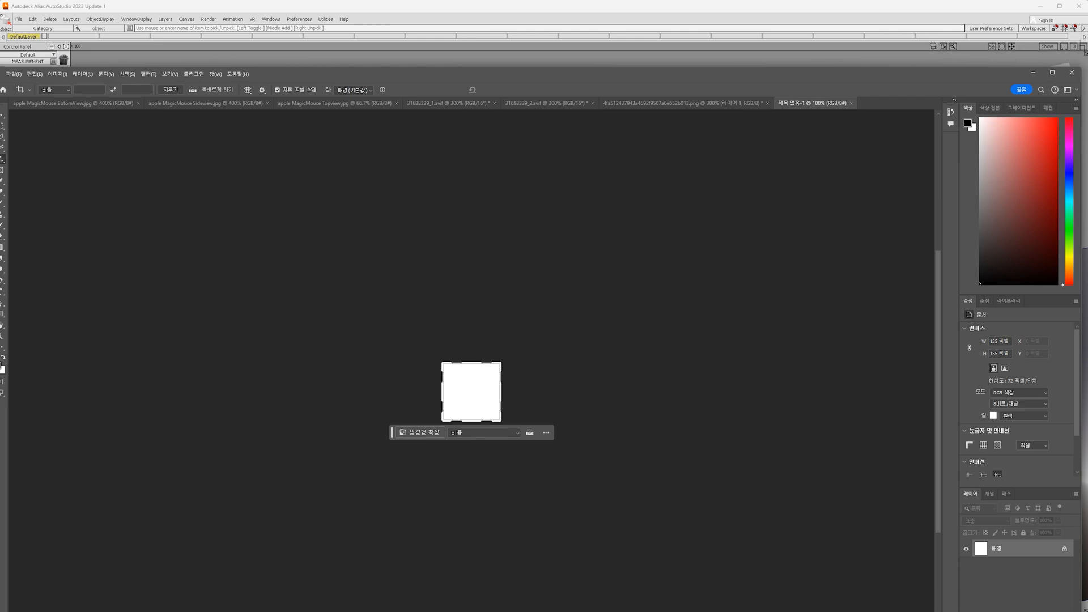
{"action": "left_click_drag", "start_coordinate": [1033, 611], "coordinate": [1032, 570]}
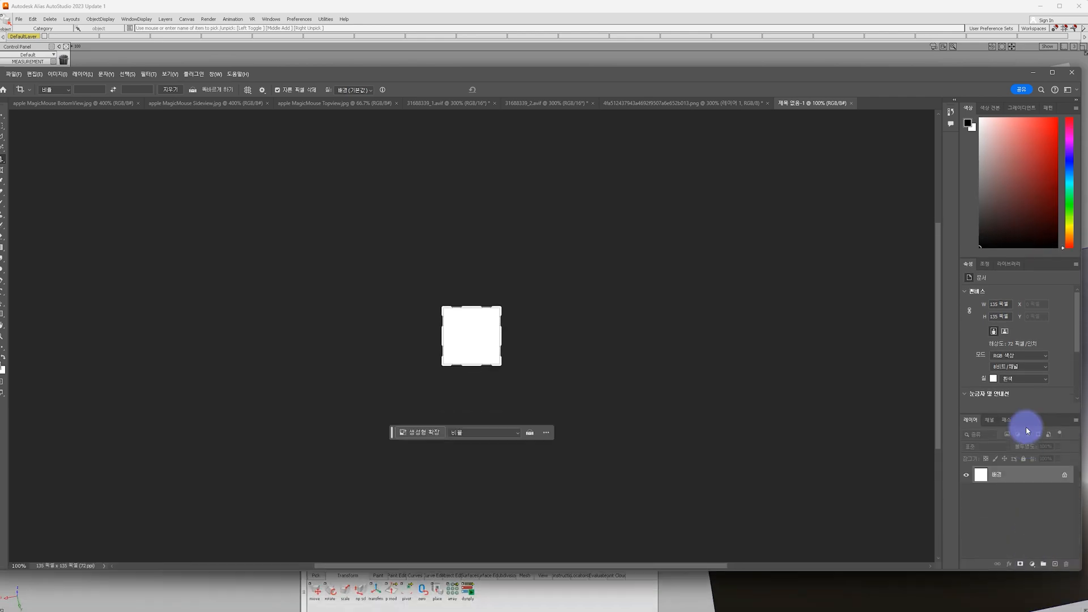
{"action": "left_click_drag", "start_coordinate": [1004, 68], "coordinate": [998, 2]}
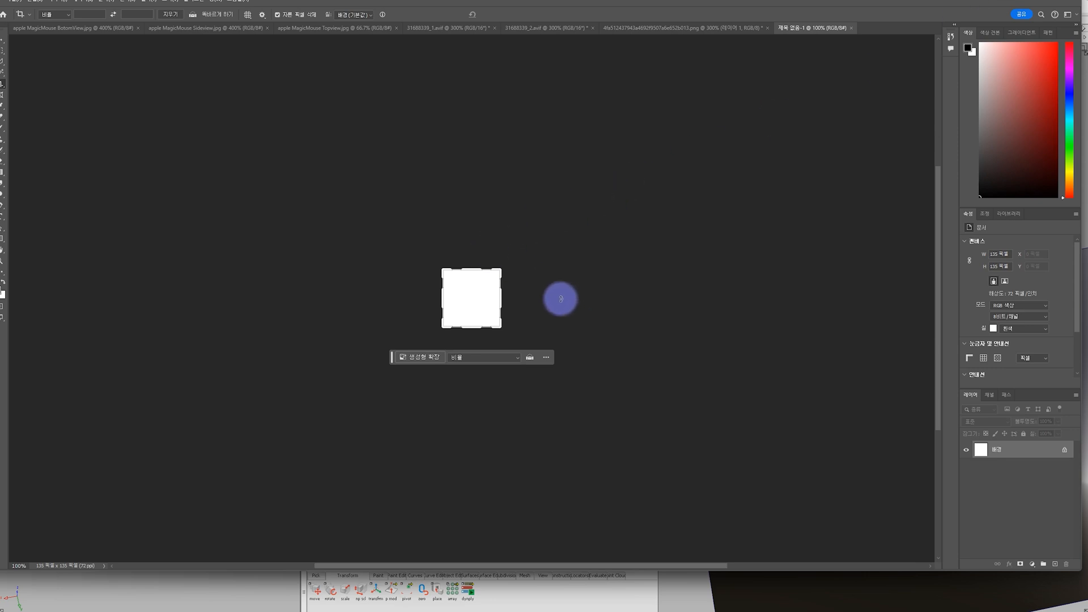
{"action": "key", "text": "ctrl+plus"}
{"action": "key", "text": "ctrl+plus"}
{"action": "key", "text": "ctrl+plus"}
{"action": "key", "text": "ctrl+plus"}
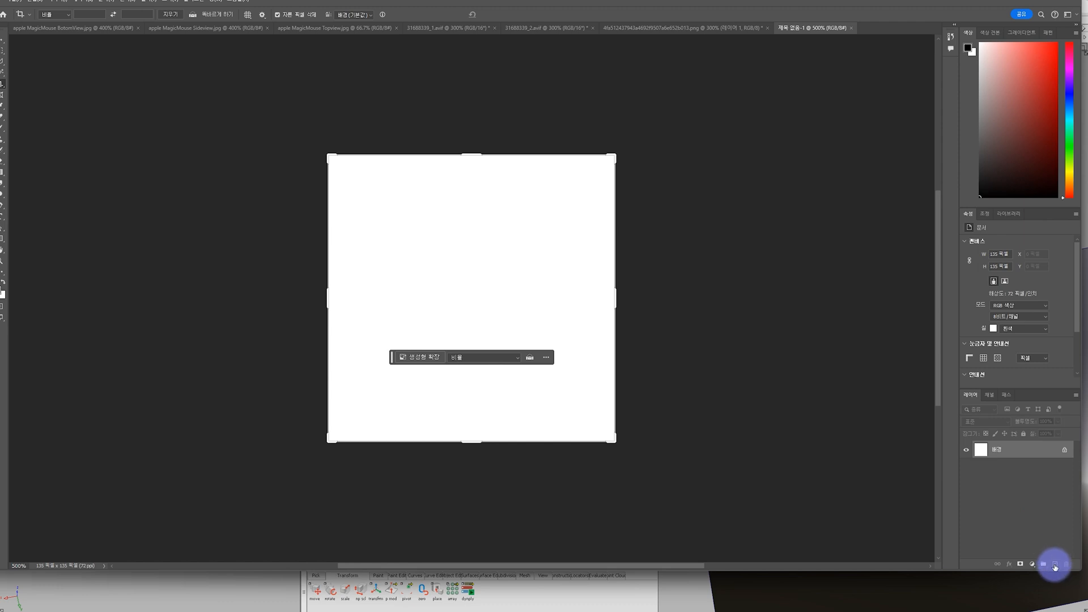
{"action": "double_click", "coordinate": [1056, 453]}
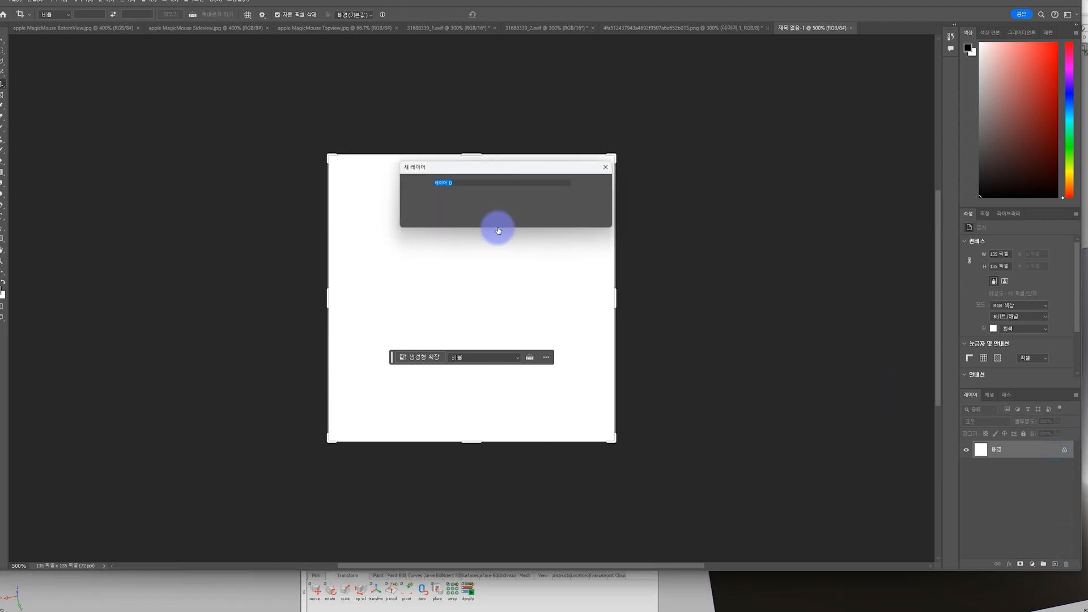
{"action": "left_click", "coordinate": [614, 192]}
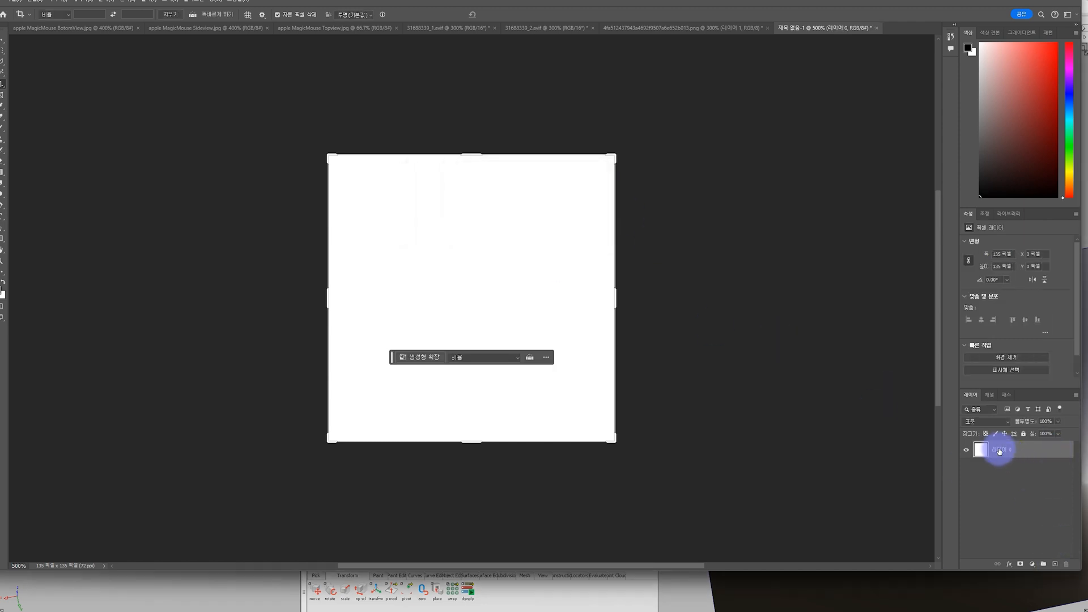
Step: Add an empty layer and delete the white layer to leave a transparent canvas
{"action": "left_click_drag", "start_coordinate": [996, 449], "coordinate": [1058, 561]}
{"action": "left_click", "coordinate": [1055, 565]}
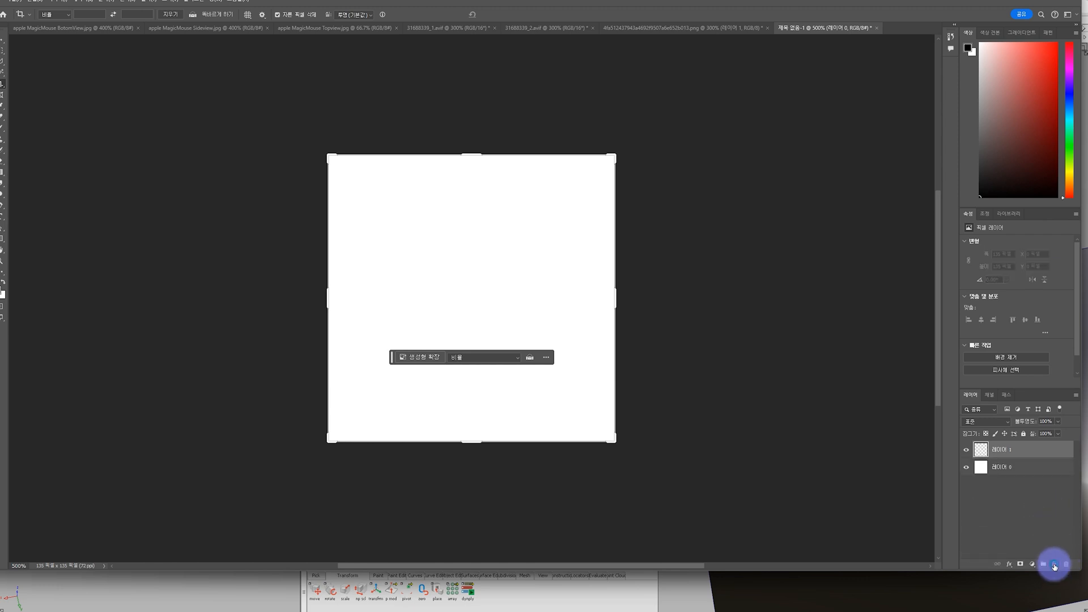
{"action": "left_click", "coordinate": [999, 468]}
{"action": "left_click_drag", "start_coordinate": [1048, 569], "coordinate": [1067, 565]}
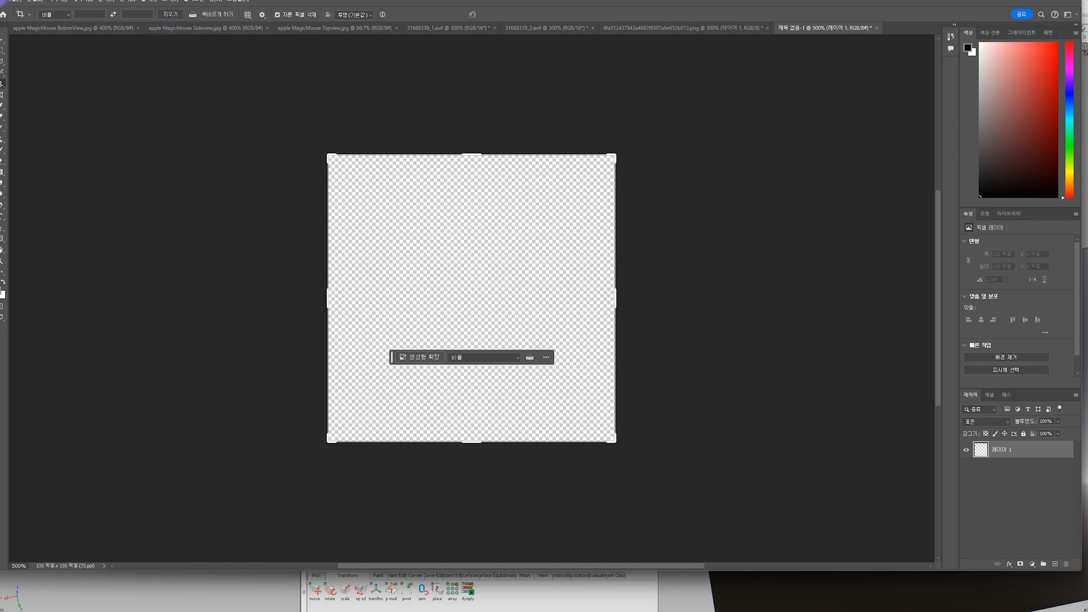
{"action": "mouse_move", "coordinate": [0, 1]}
{"action": "left_mouse_down"}
{"action": "mouse_move", "coordinate": [39, 28]}
{"action": "mouse_move", "coordinate": [2, 3]}
{"action": "left_mouse_up"}
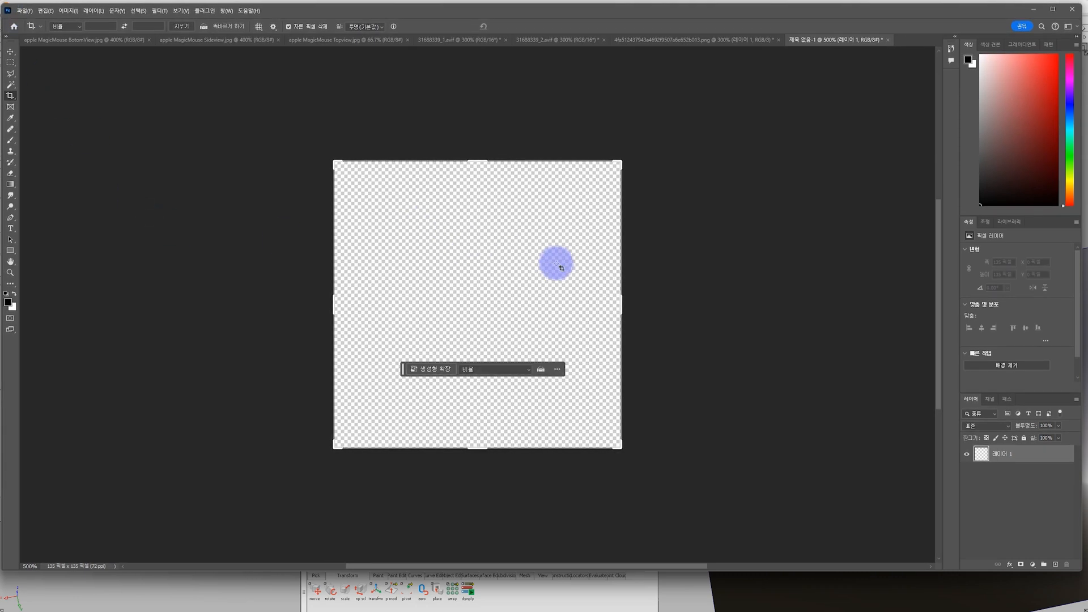
Step: Add the text "GD" to the transparent canvas with the Type tool
{"action": "left_click", "coordinate": [579, 266]}
{"action": "left_click", "coordinate": [11, 51]}
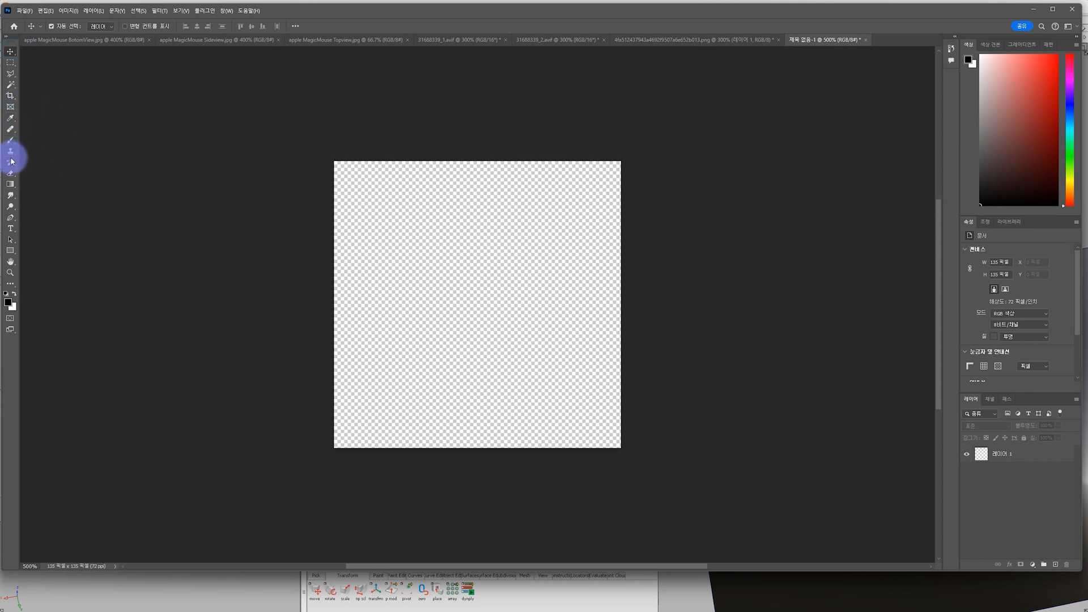
{"action": "left_click", "coordinate": [10, 228]}
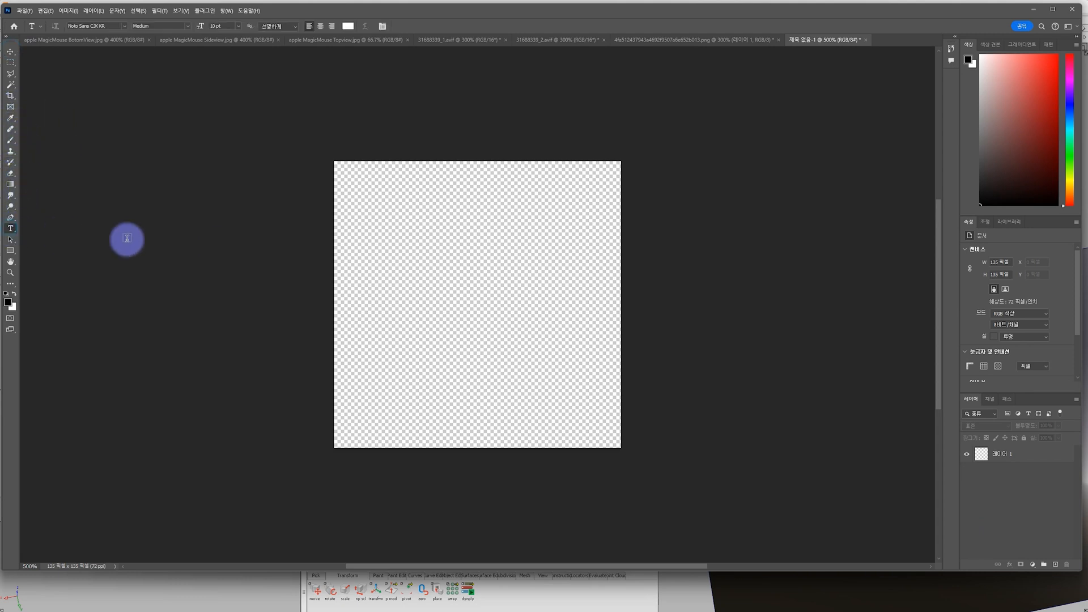
{"action": "left_click", "coordinate": [424, 291]}
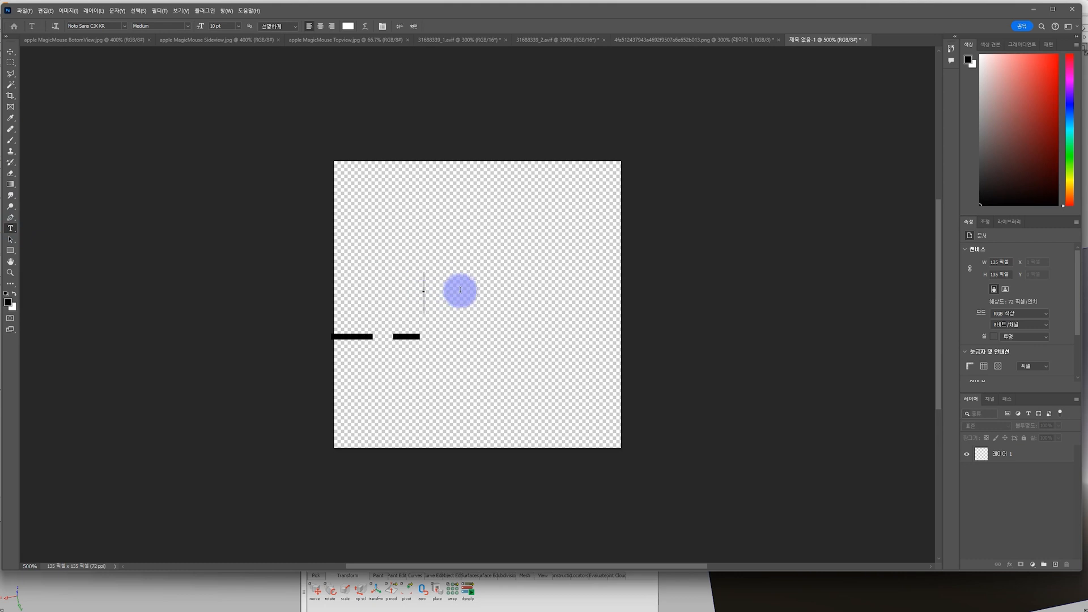
{"action": "type", "text": "D"}
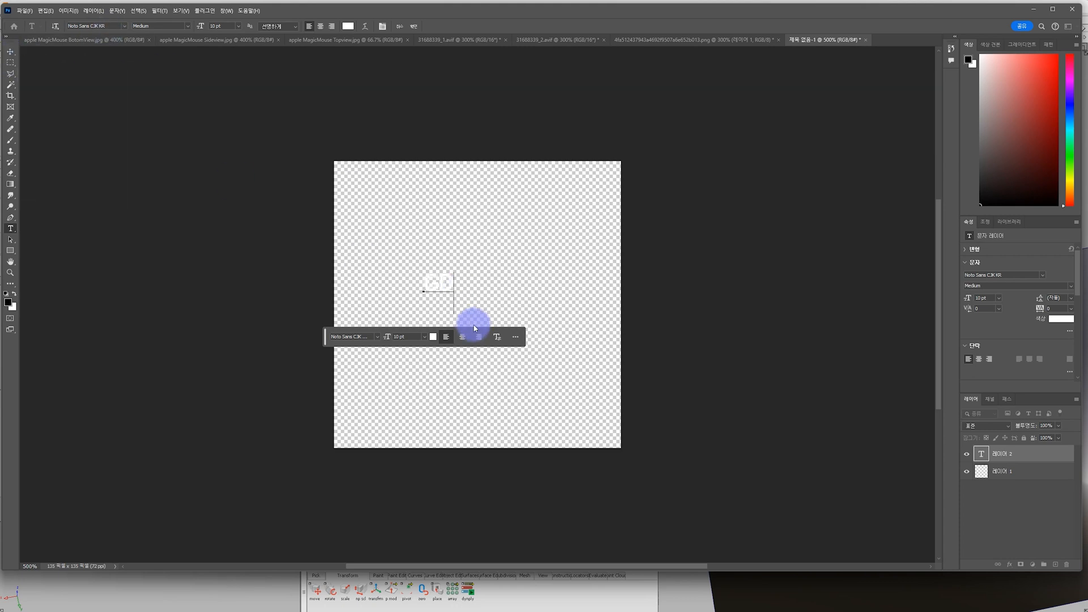
{"action": "left_click", "coordinate": [1002, 506]}
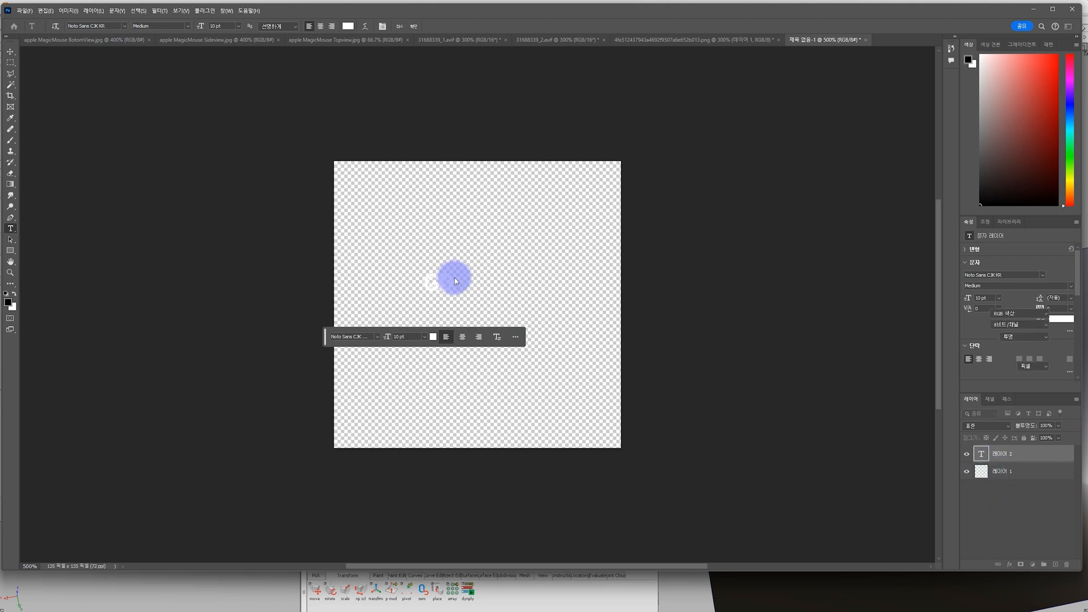
Step: Move the GD text closer to the centre of the canvas
{"action": "left_click", "coordinate": [11, 51]}
{"action": "left_click_drag", "start_coordinate": [449, 281], "coordinate": [475, 308]}
{"action": "left_click", "coordinate": [211, 578]}
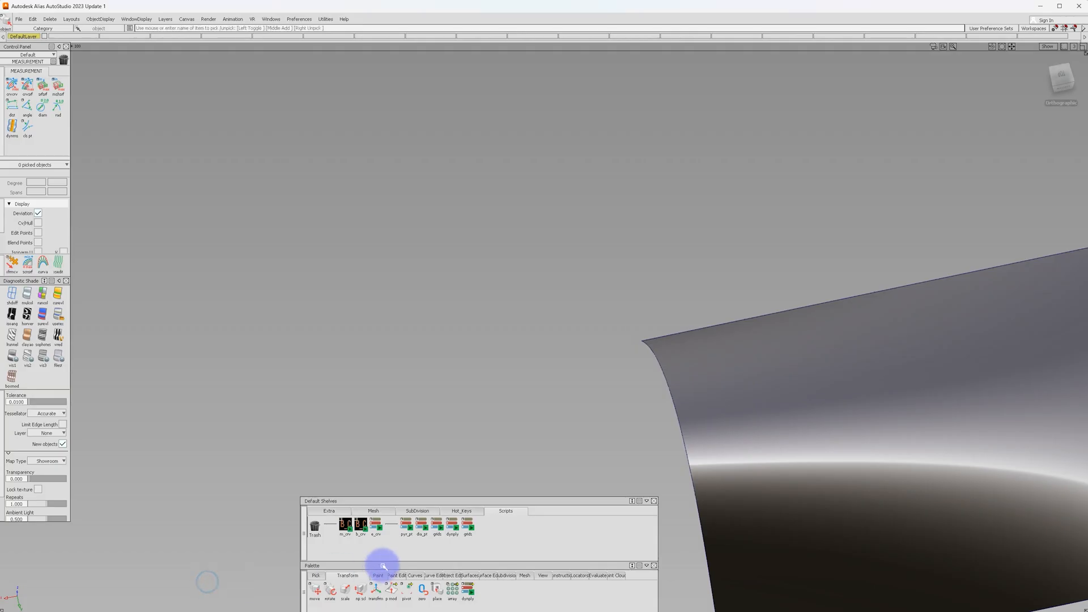
{"action": "key", "text": "alt+Tab"}
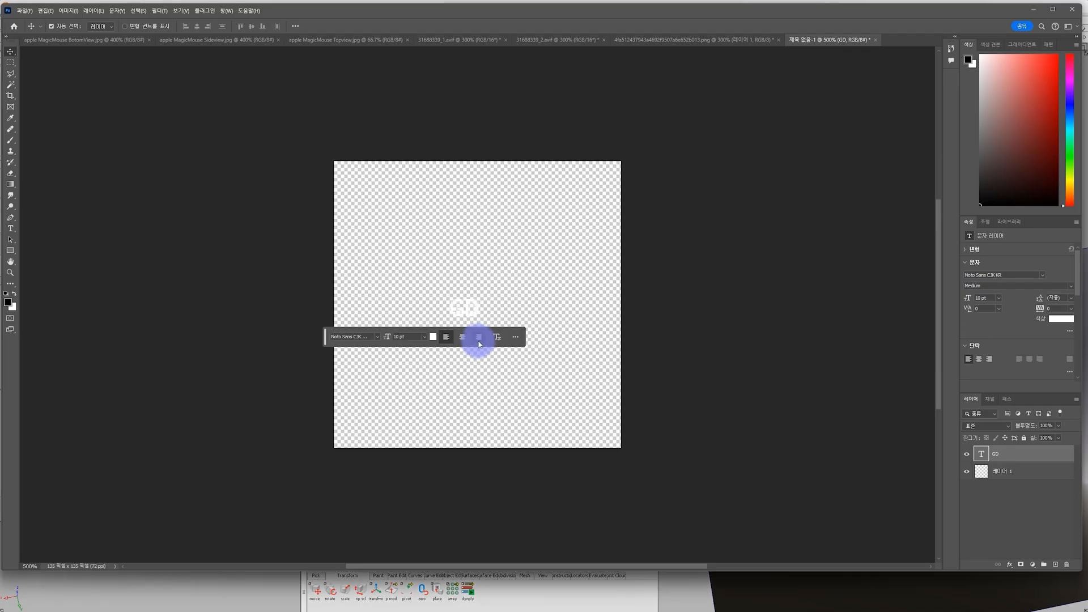
Step: Enlarge the GD text to a font size of 60 pt
{"action": "left_click", "coordinate": [425, 338]}
{"action": "left_click", "coordinate": [408, 430]}
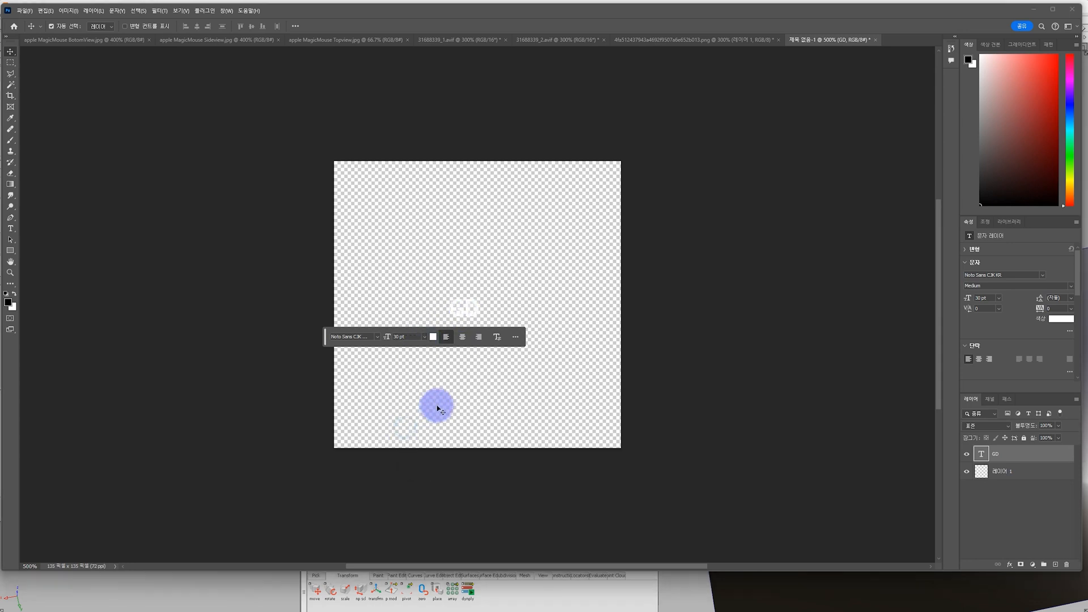
{"action": "left_click", "coordinate": [425, 337]}
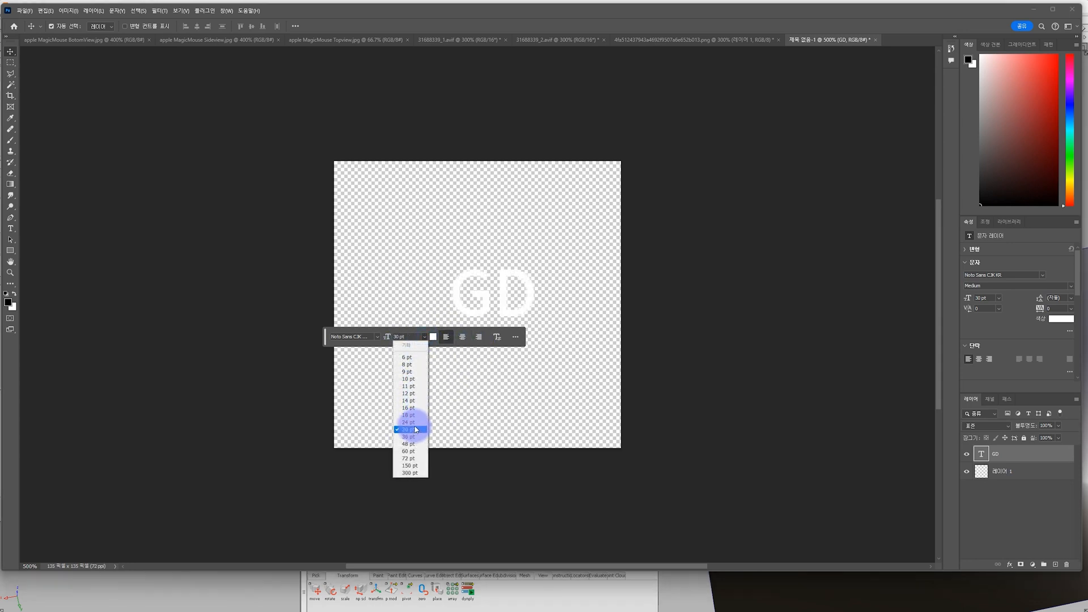
{"action": "left_click", "coordinate": [410, 452]}
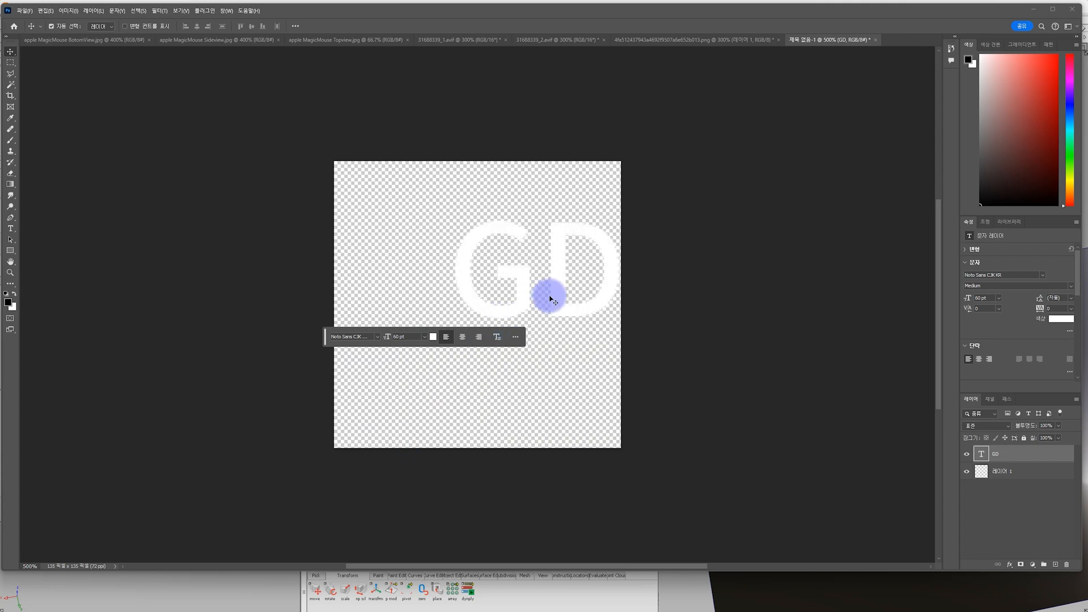
Step: Centre-align the GD text and reposition it in the middle of the canvas
{"action": "left_click_drag", "start_coordinate": [550, 299], "coordinate": [491, 336]}
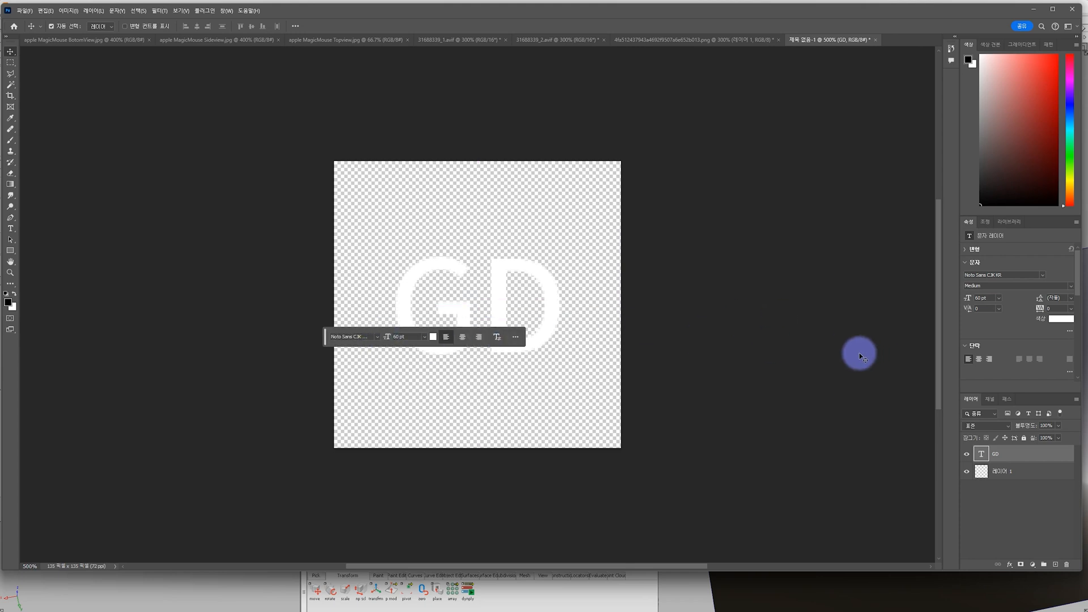
{"action": "left_click", "coordinate": [462, 337]}
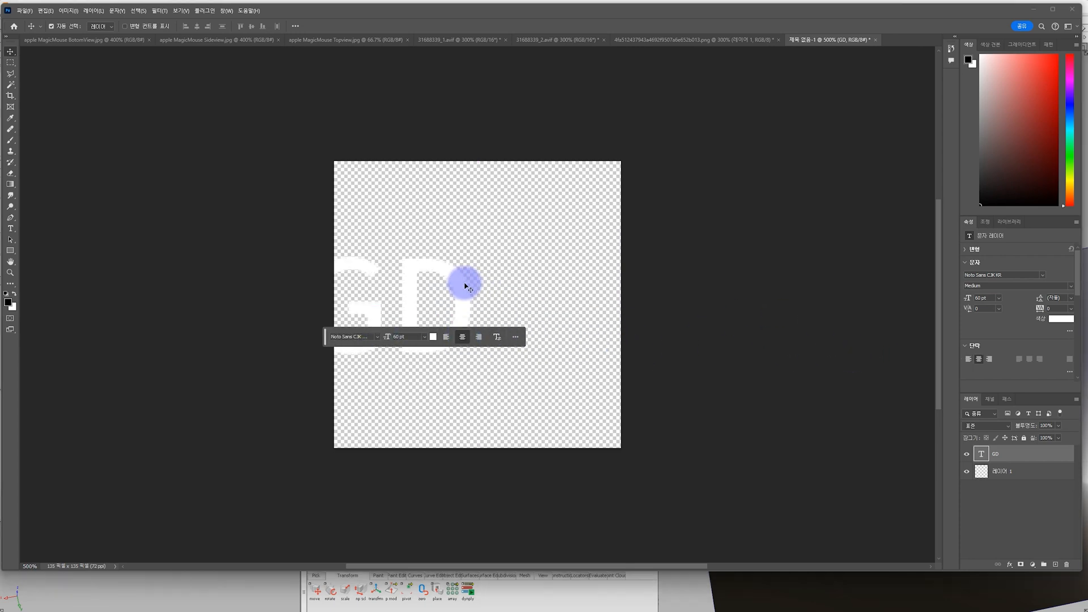
{"action": "left_click_drag", "start_coordinate": [466, 291], "coordinate": [555, 291]}
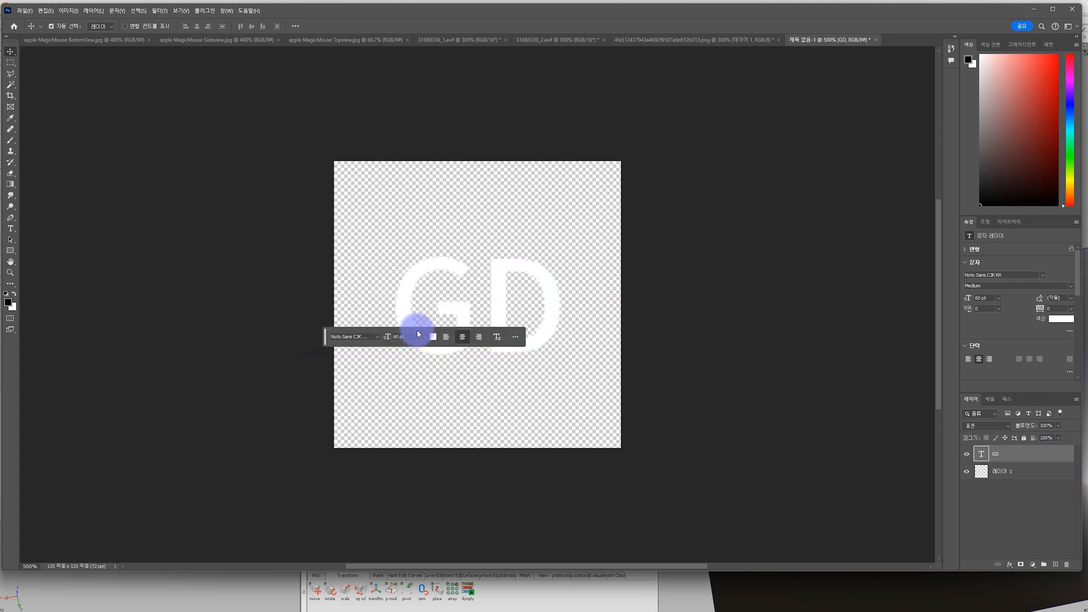
Step: Try the Frank Ruehl CLM Bold font on the GD text
{"action": "left_click", "coordinate": [377, 336]}
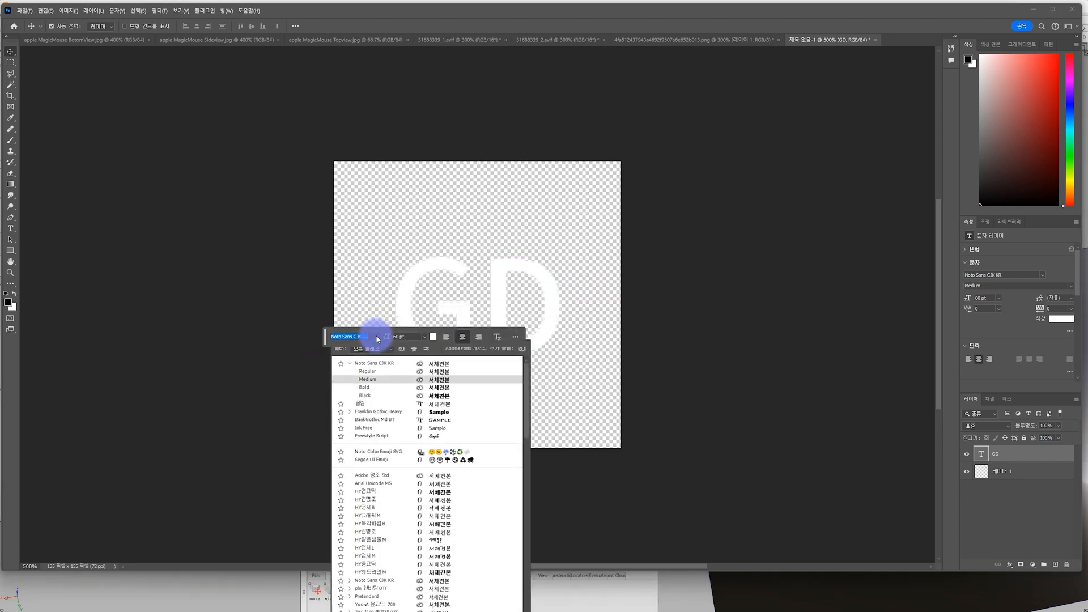
{"action": "type", "text": "fran"}
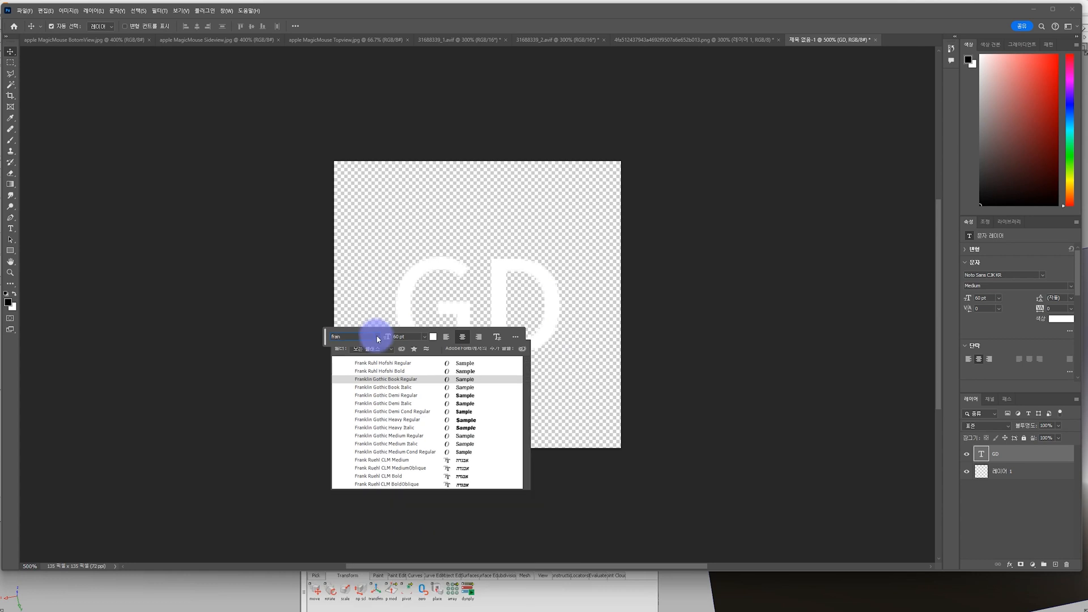
{"action": "left_click", "coordinate": [396, 476]}
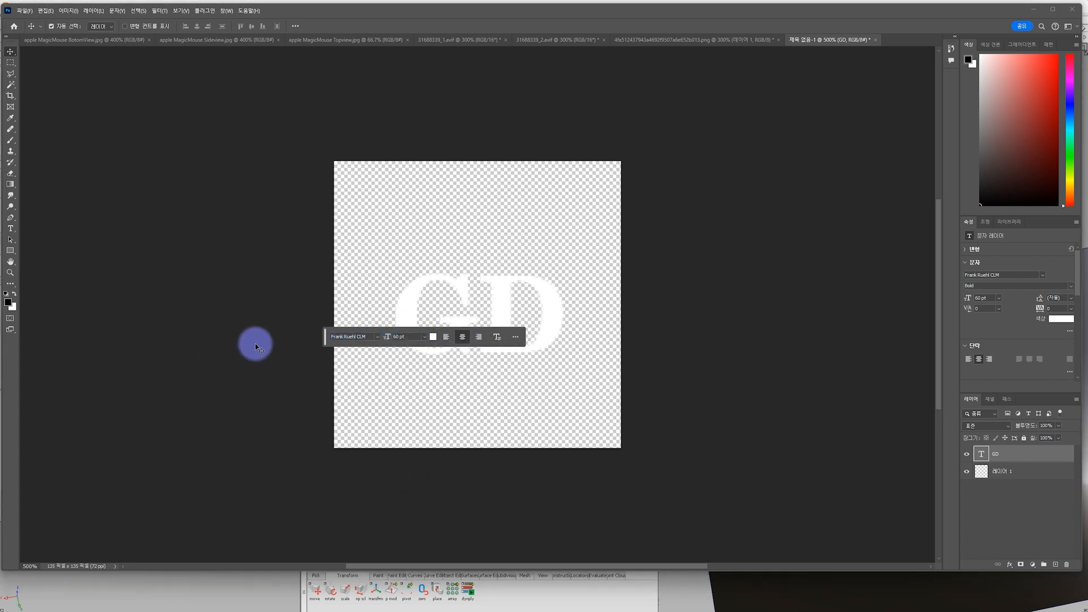
Step: Move the floating text options clear of the lettering and change the GD text's font to Bell MT Bold
{"action": "left_click_drag", "start_coordinate": [324, 338], "coordinate": [165, 429]}
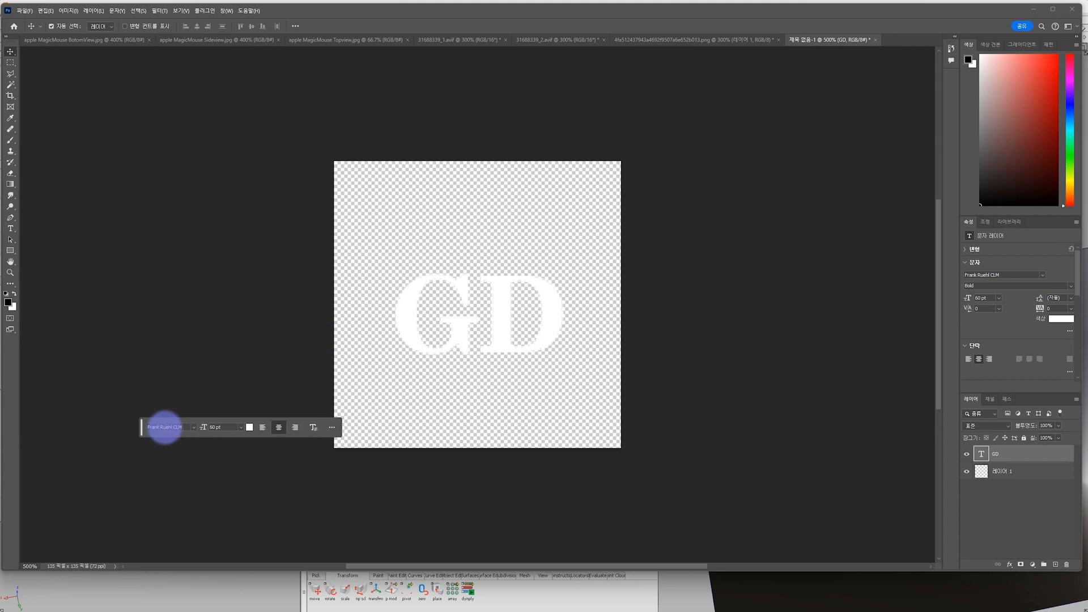
{"action": "type", "text": "ba"}
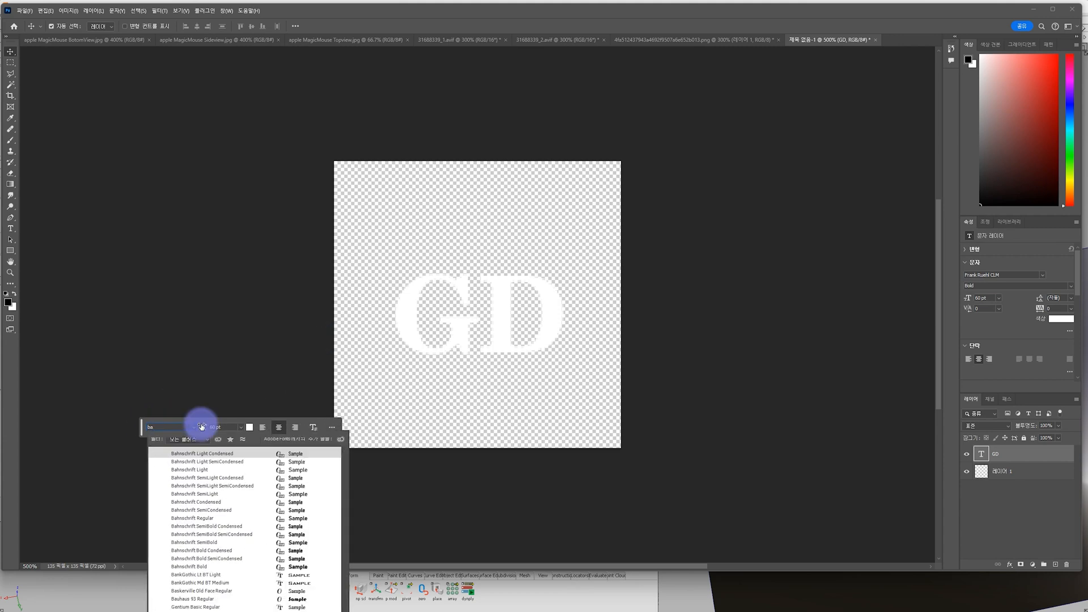
{"action": "key", "text": "BackSpace"}
{"action": "type", "text": "e"}
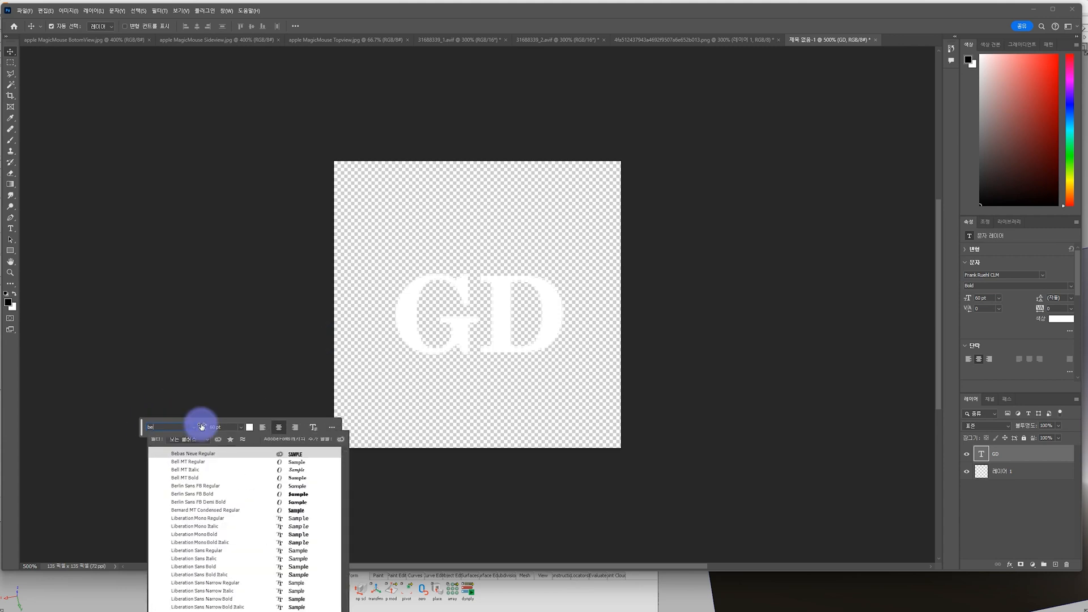
{"action": "type", "text": "da"}
{"action": "key", "text": "BackSpace"}
{"action": "left_click", "coordinate": [198, 479]}
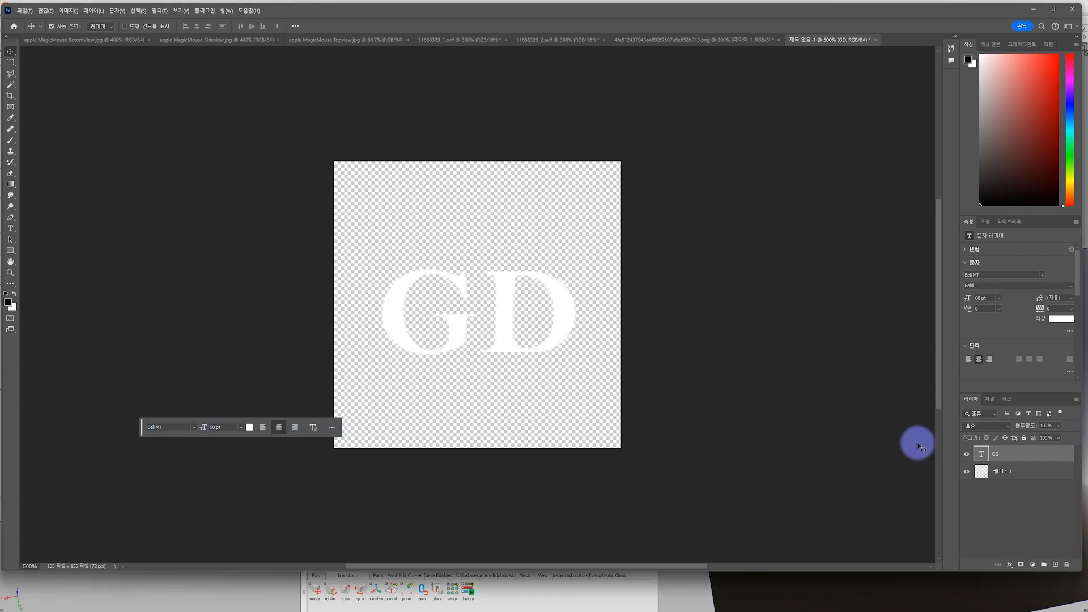
Step: Recolour the GD text dark blue (#1b4e69) and deselect its layer
{"action": "left_click", "coordinate": [252, 427]}
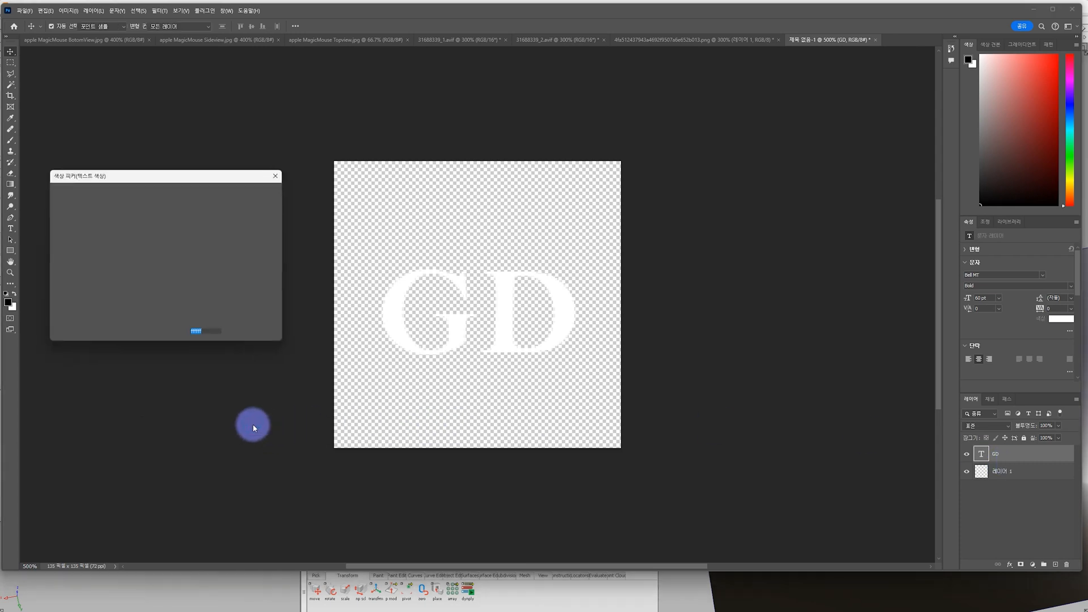
{"action": "mouse_move", "coordinate": [126, 252]}
{"action": "left_mouse_down"}
{"action": "mouse_move", "coordinate": [126, 238]}
{"action": "mouse_move", "coordinate": [171, 231]}
{"action": "mouse_move", "coordinate": [136, 229]}
{"action": "mouse_move", "coordinate": [172, 244]}
{"action": "mouse_move", "coordinate": [112, 211]}
{"action": "mouse_move", "coordinate": [128, 275]}
{"action": "mouse_move", "coordinate": [135, 260]}
{"action": "left_mouse_up"}
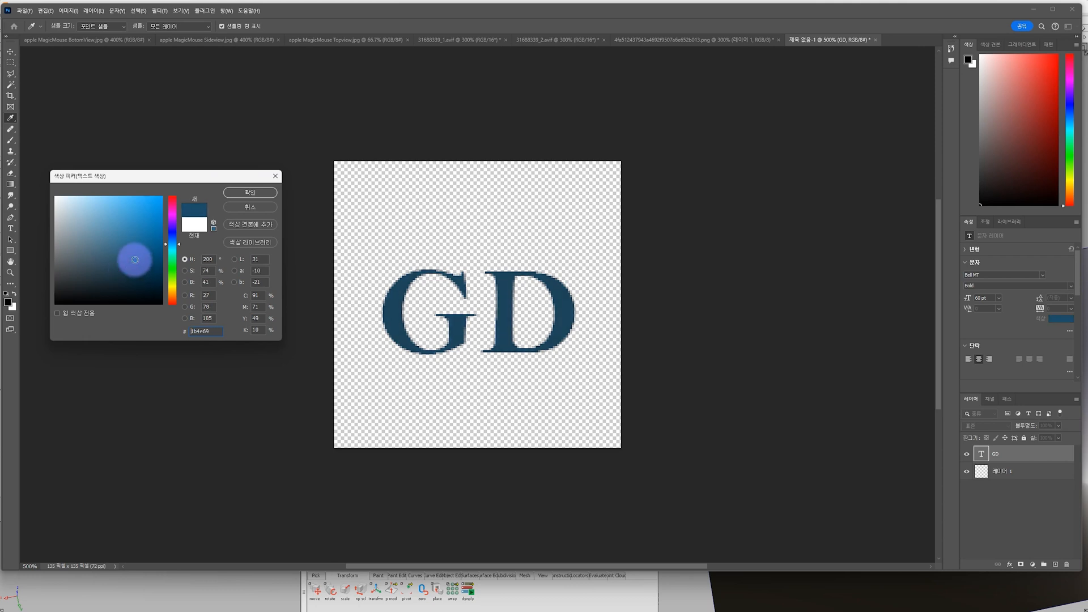
{"action": "left_click", "coordinate": [252, 194]}
{"action": "key", "text": "v"}
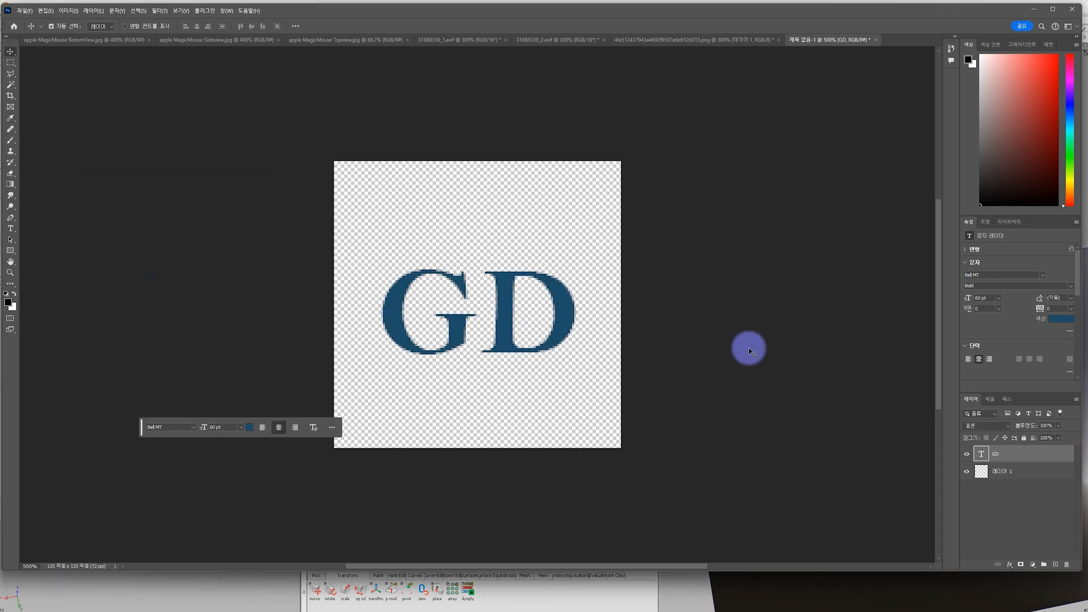
{"action": "left_click", "coordinate": [723, 359]}
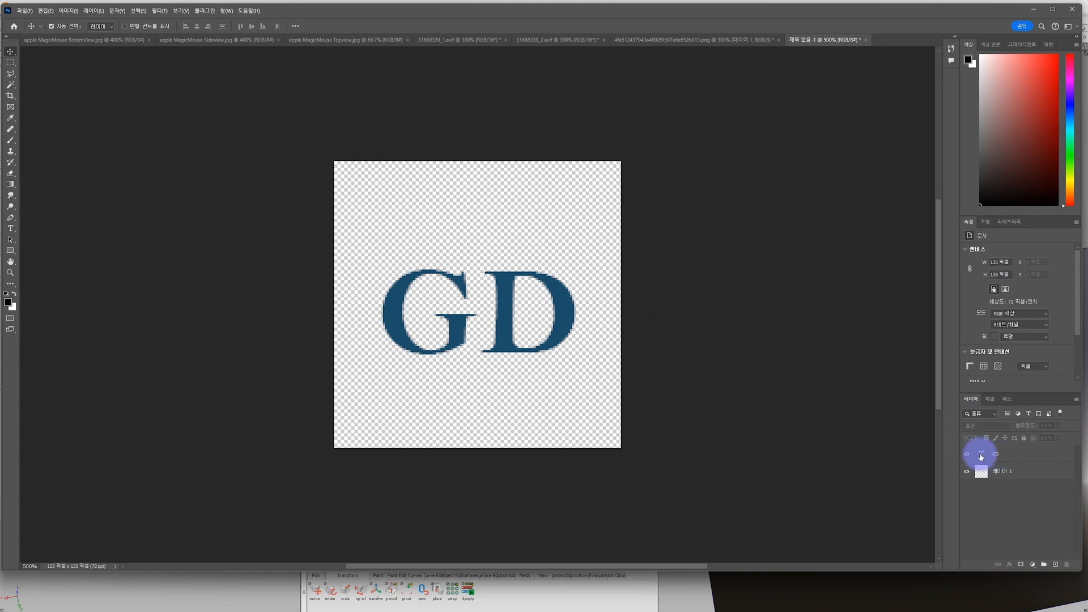
{"action": "left_click", "coordinate": [25, 10]}
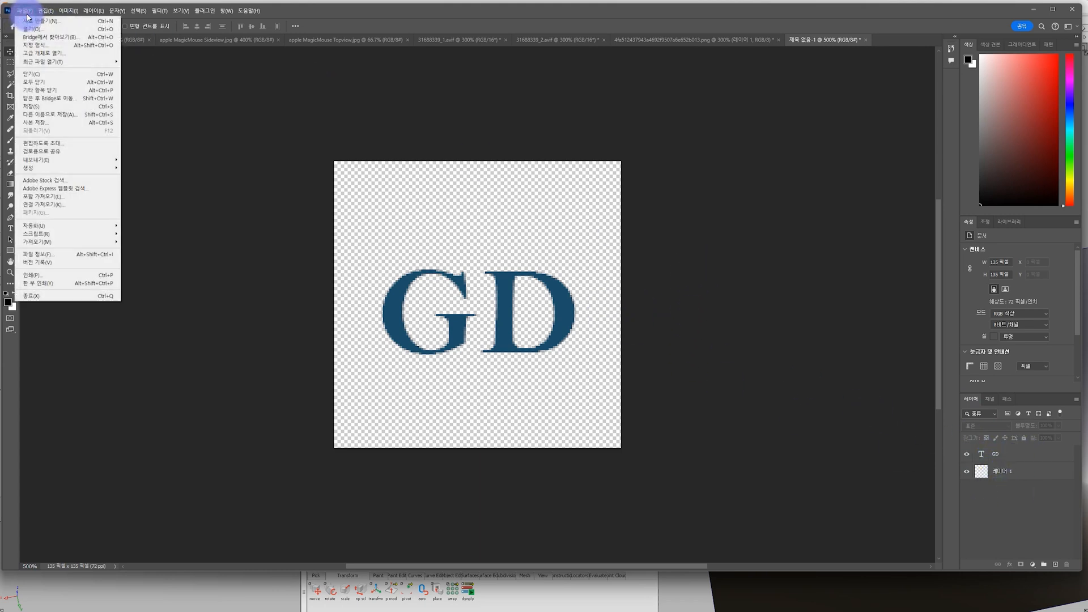
{"action": "left_click", "coordinate": [50, 114]}
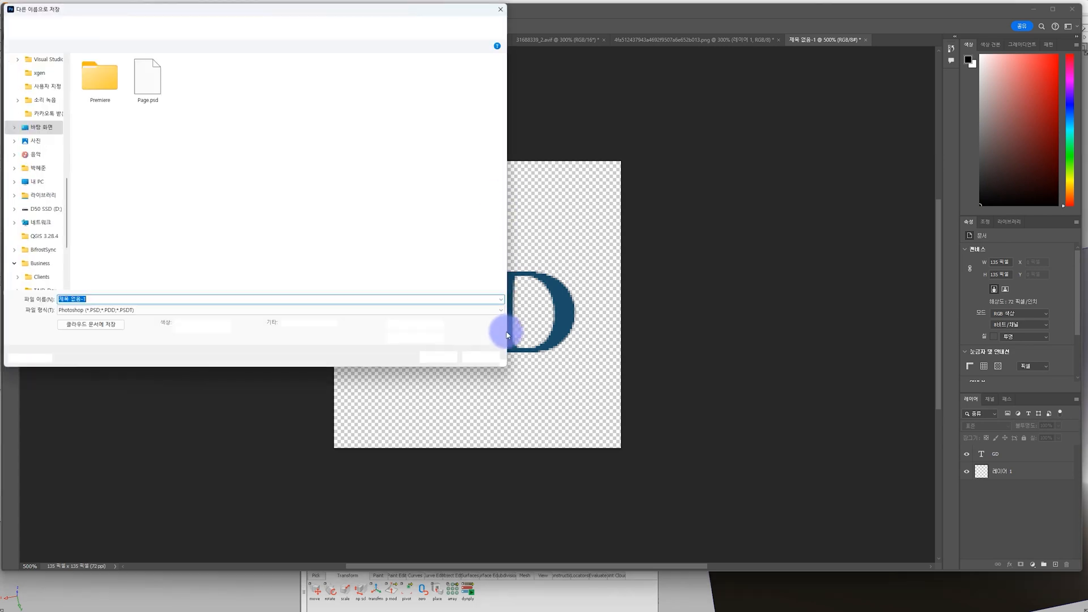
{"action": "left_click", "coordinate": [487, 358]}
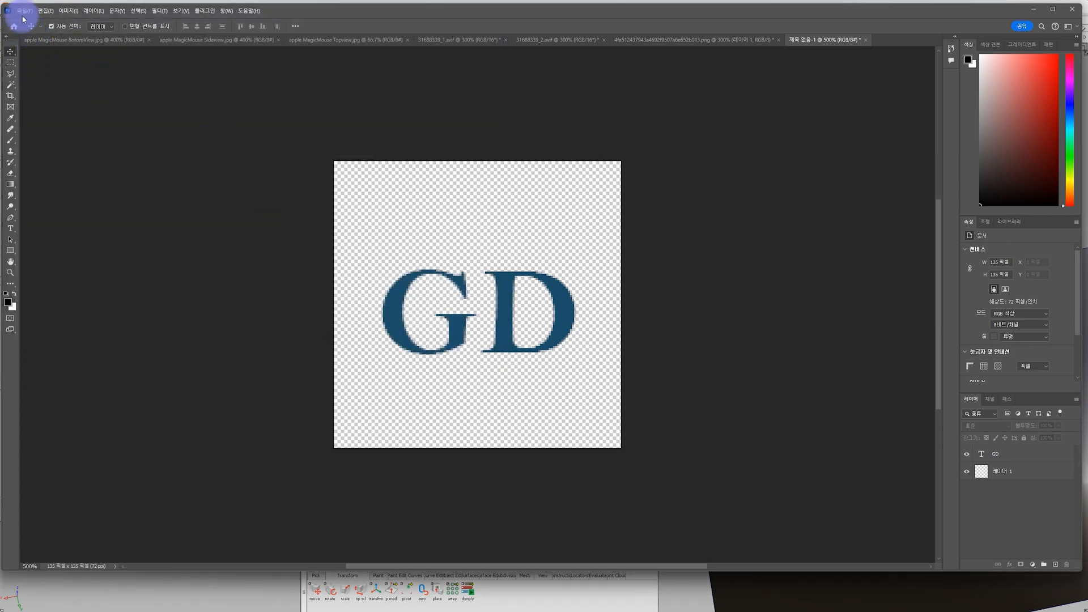
Step: Export the GD icon as a PNG with transparency, keeping the 135 x 135 px size at 100% scale
{"action": "left_click", "coordinate": [25, 11]}
{"action": "mouse_move", "coordinate": [57, 160]}
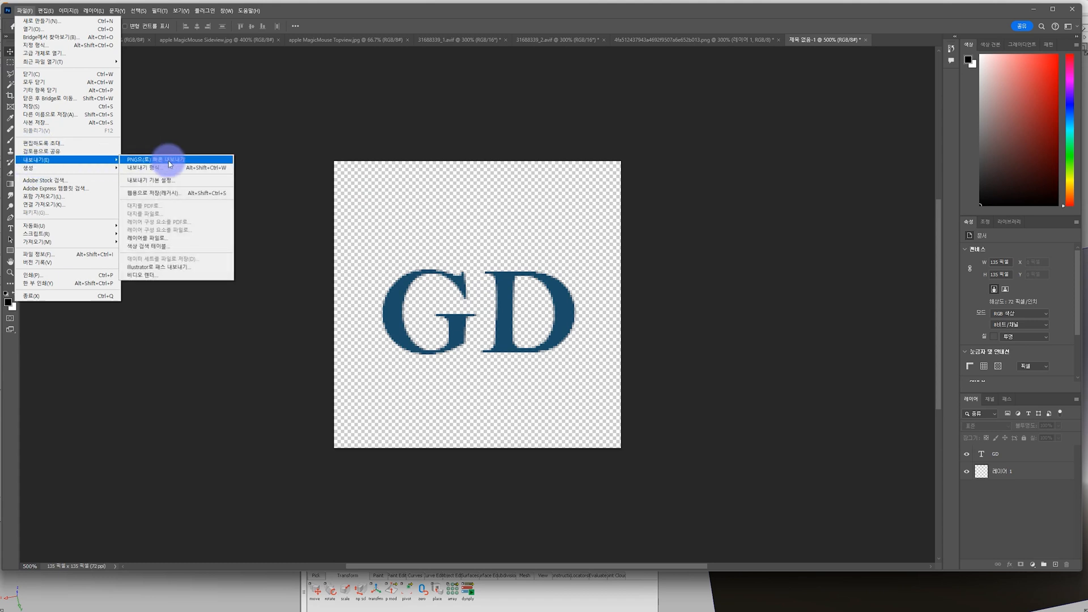
{"action": "left_click", "coordinate": [172, 169]}
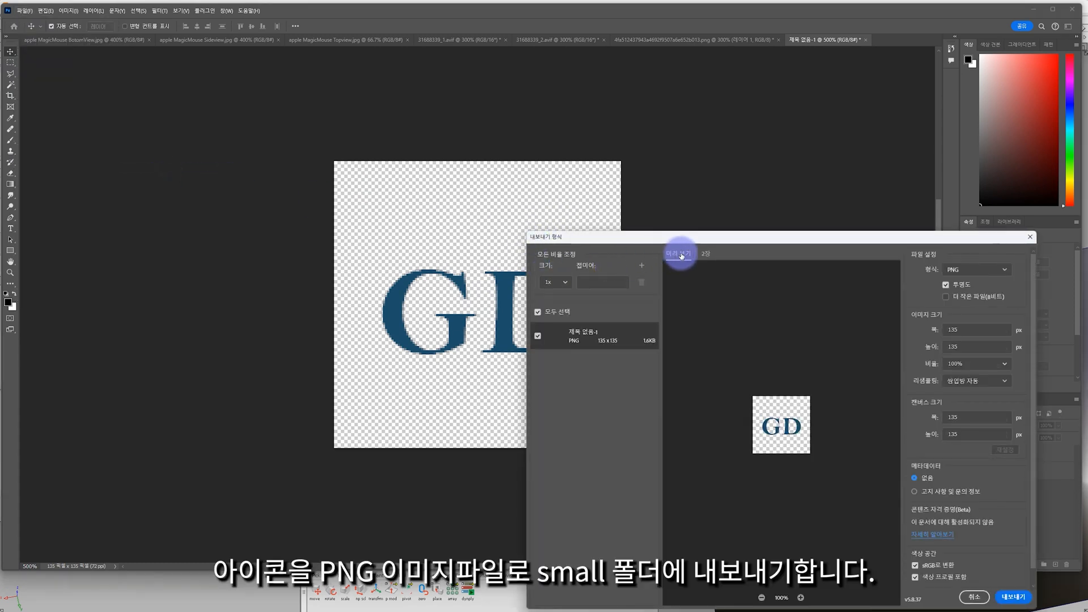
{"action": "left_click_drag", "start_coordinate": [706, 240], "coordinate": [397, 114]}
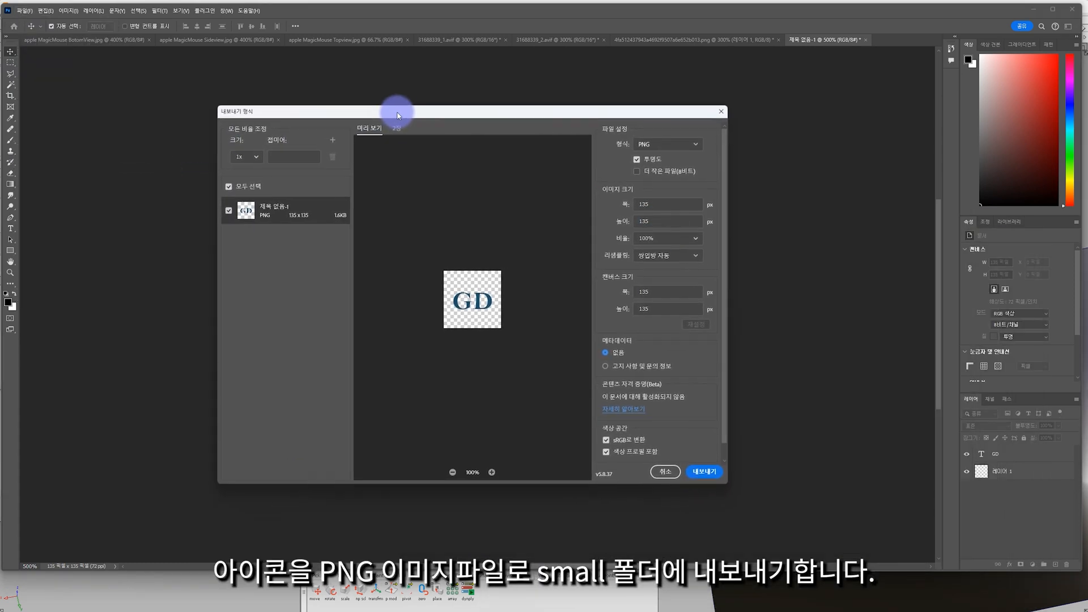
{"action": "left_click", "coordinate": [666, 146]}
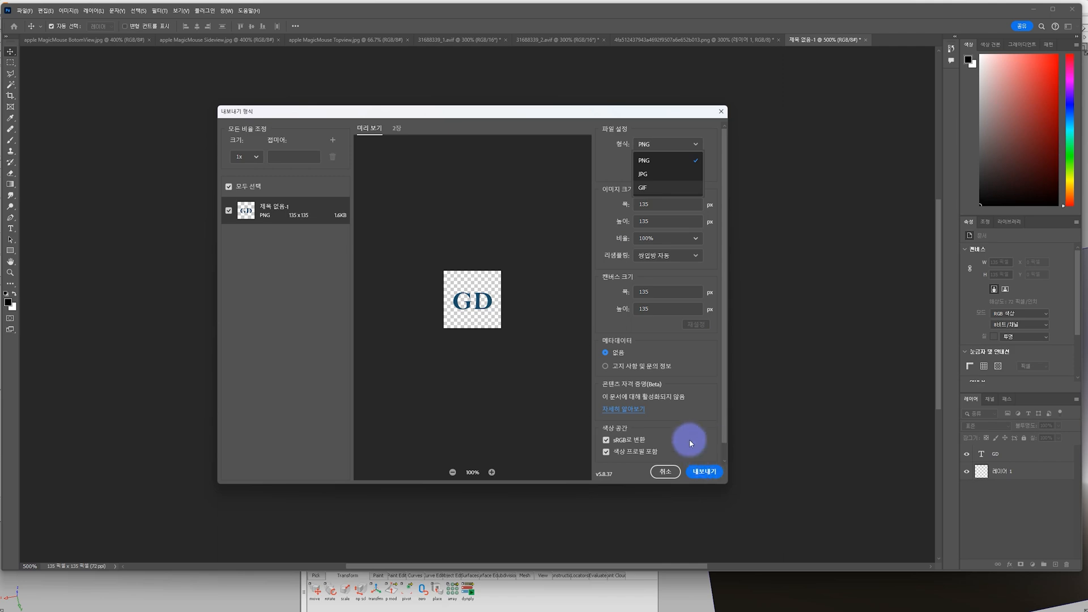
{"action": "left_click", "coordinate": [704, 472]}
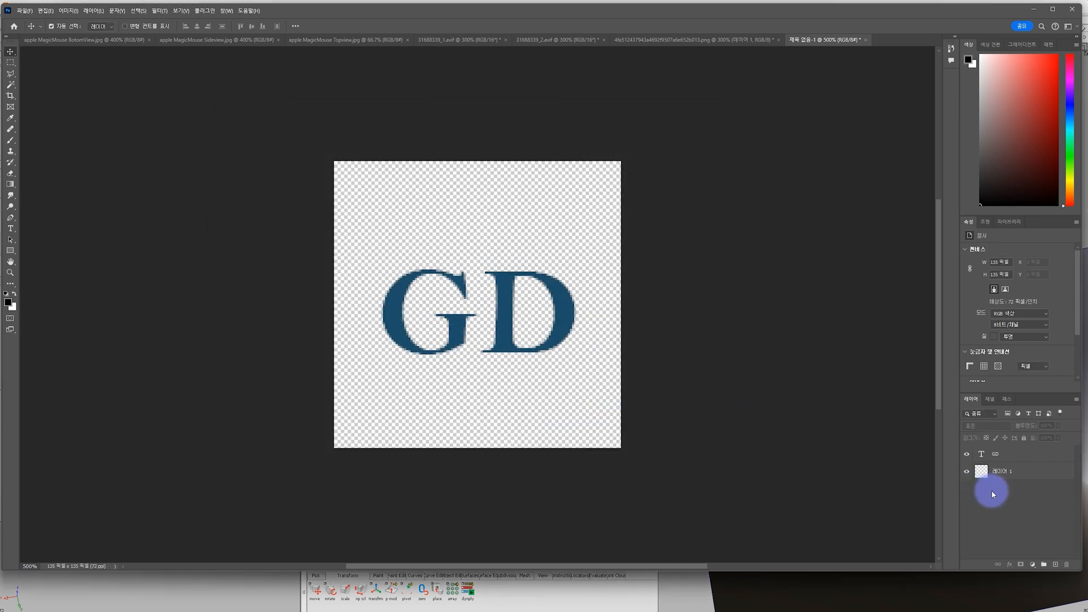
Step: Stamp the visible layers onto a new layer above the GD text and start saving the document in TIFF format
{"action": "left_click", "coordinate": [993, 457]}
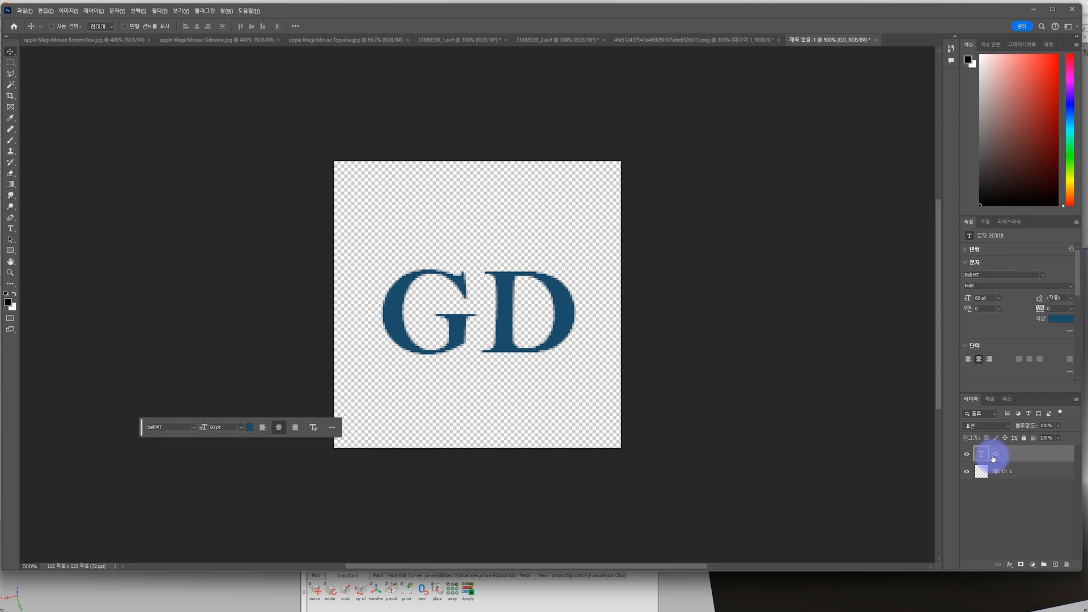
{"action": "key", "text": "ctrl+shift+alt+e"}
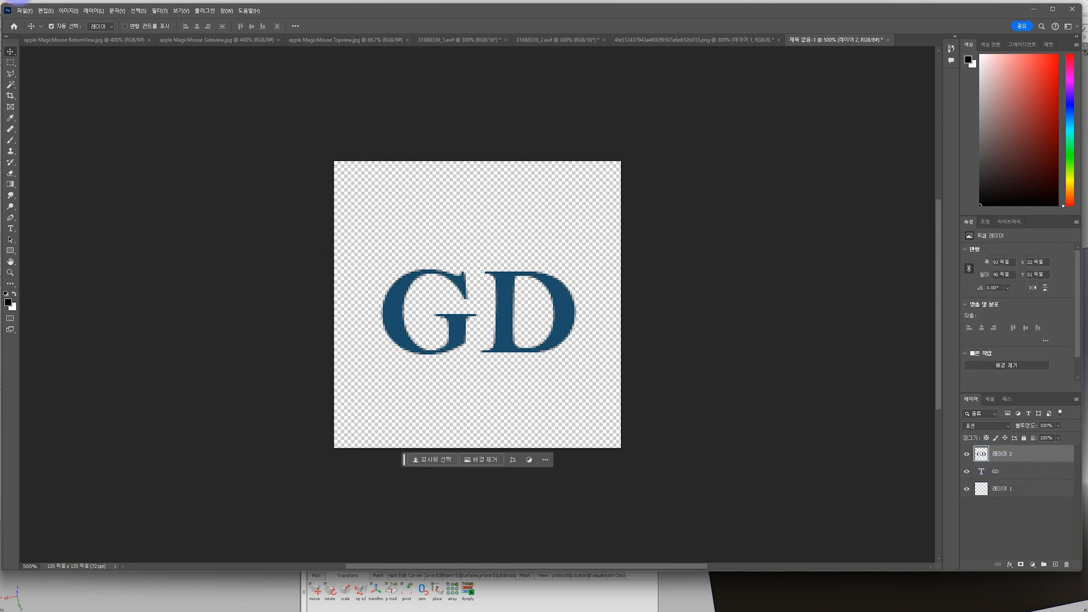
{"action": "left_click", "coordinate": [23, 10]}
{"action": "left_click", "coordinate": [47, 116]}
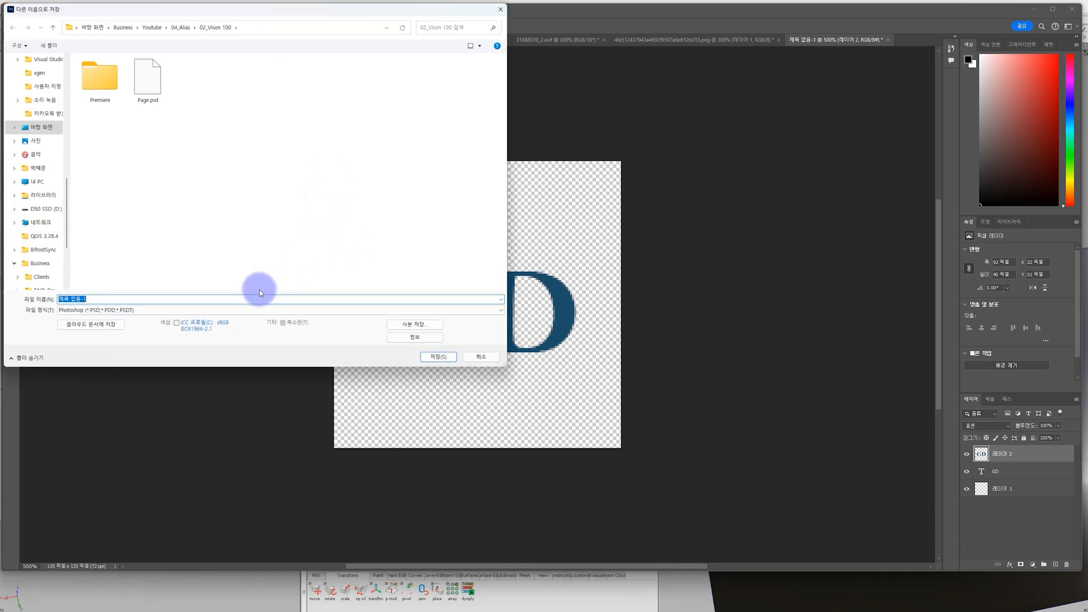
{"action": "left_click", "coordinate": [206, 310]}
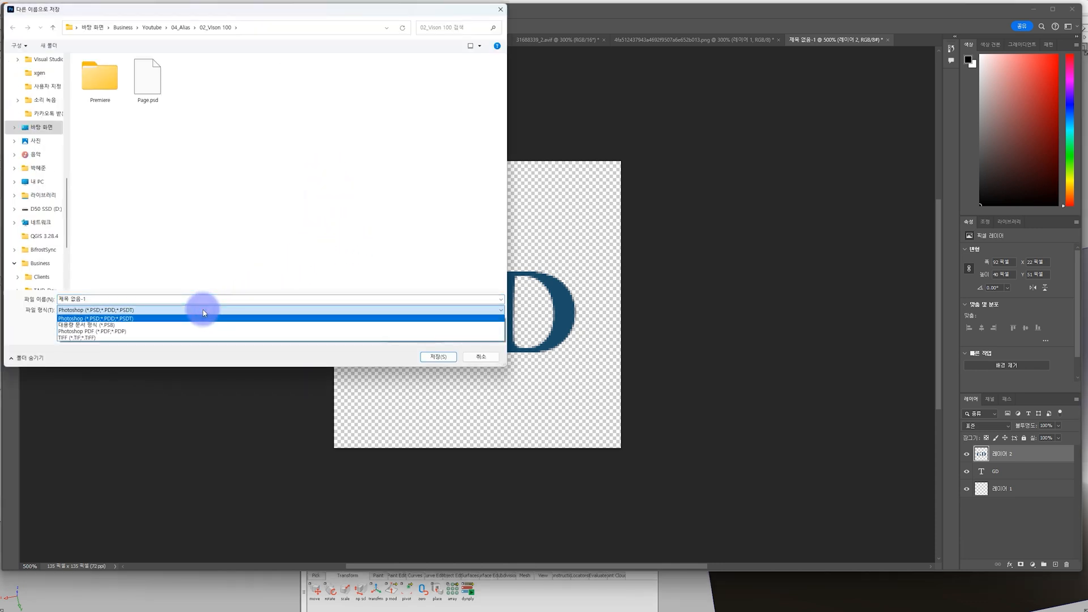
{"action": "left_click", "coordinate": [170, 337]}
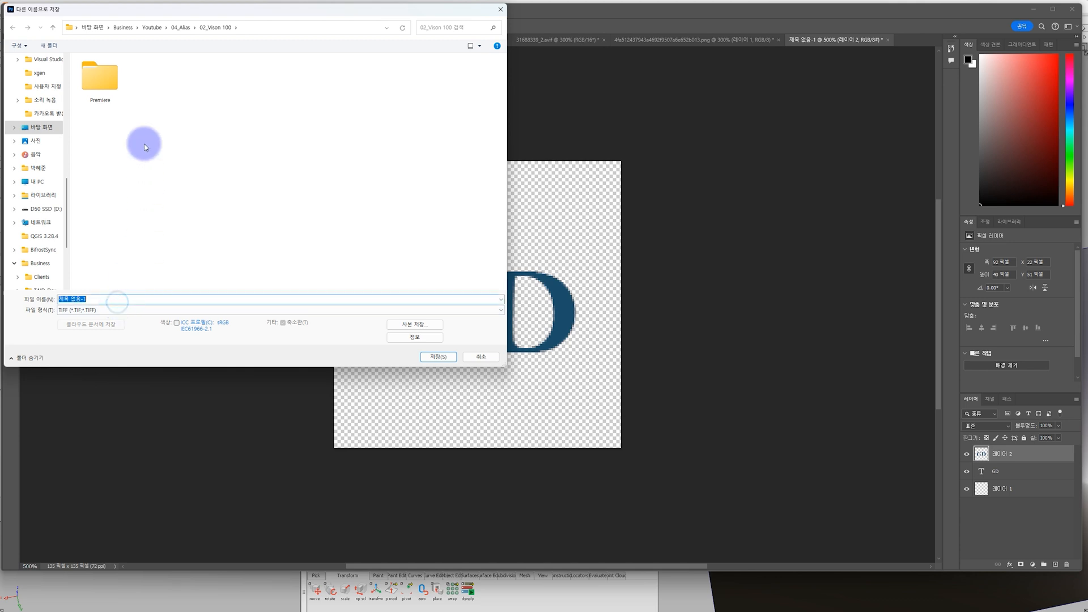
Step: Set the save location to the small folder inside 04_Alias > 03_Dynamo Function > Alias_Function
{"action": "left_click", "coordinate": [186, 26]}
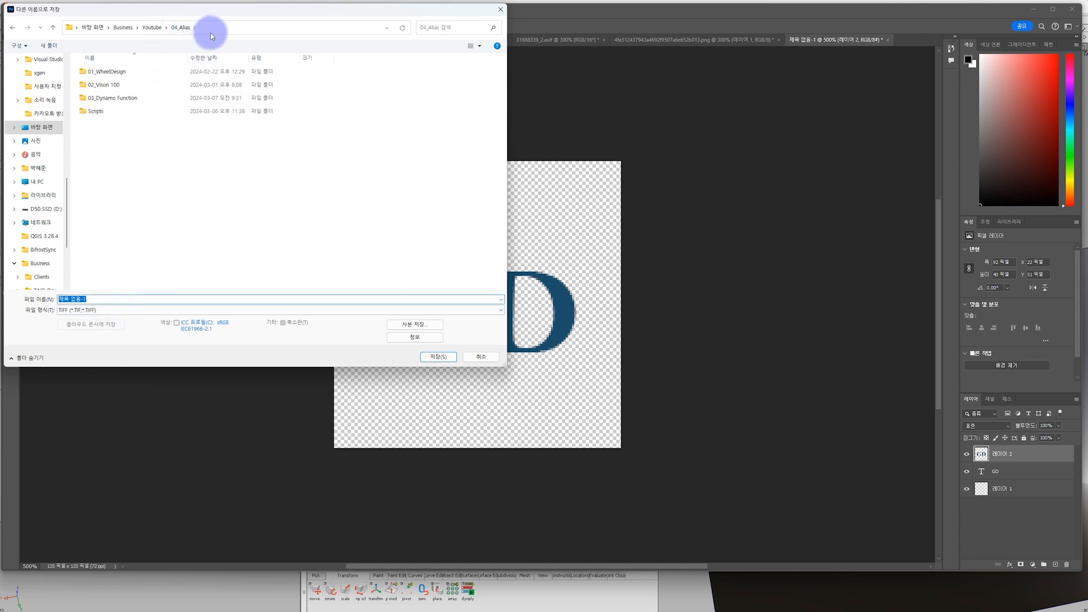
{"action": "left_click", "coordinate": [112, 103]}
{"action": "double_click", "coordinate": [112, 106]}
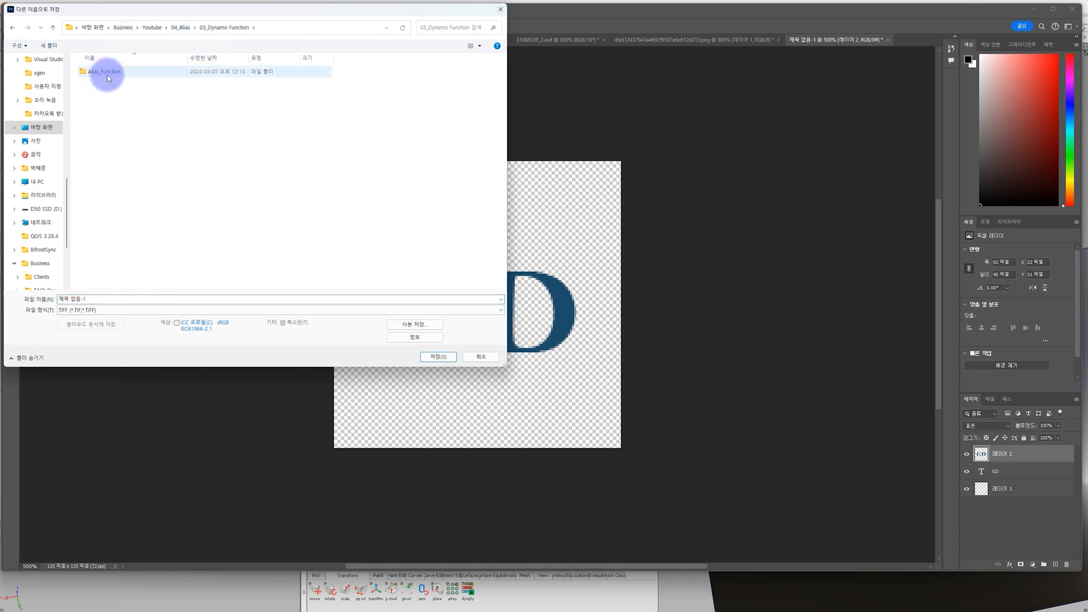
{"action": "double_click", "coordinate": [107, 74]}
{"action": "double_click", "coordinate": [107, 74]}
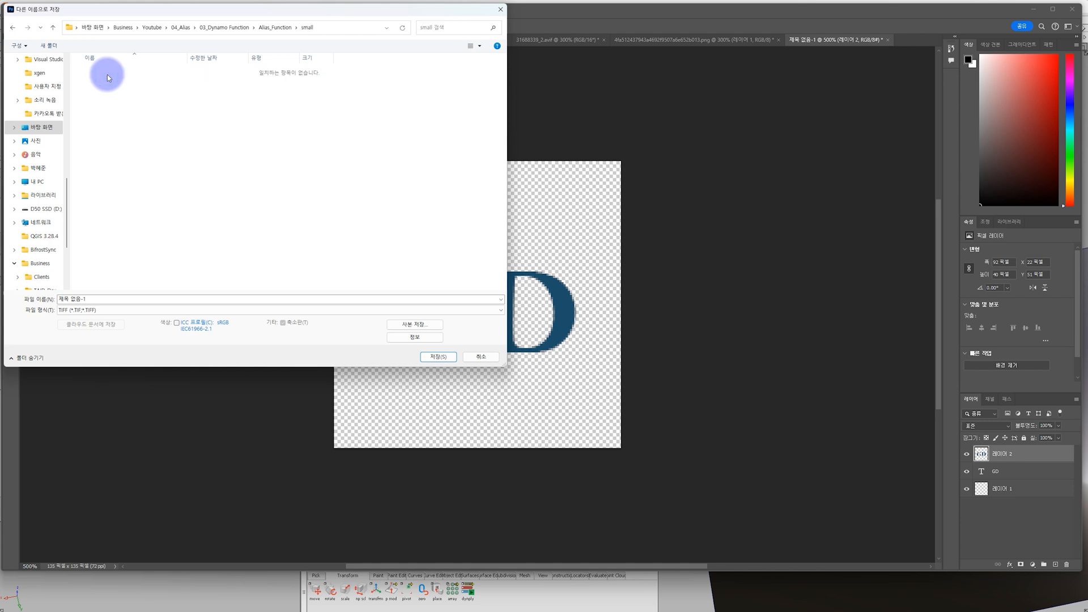
Step: Name the TIFF file Grid_Generator by copying the name of the Grid_Generator.dyn script in the Alias_Function folder
{"action": "left_click", "coordinate": [91, 299]}
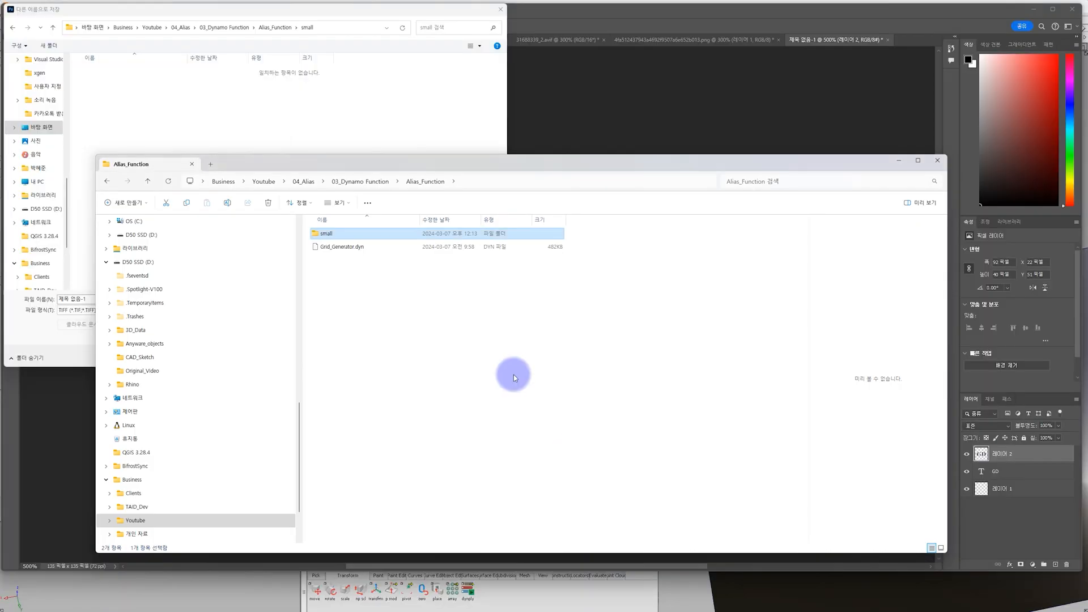
{"action": "left_click", "coordinate": [347, 247]}
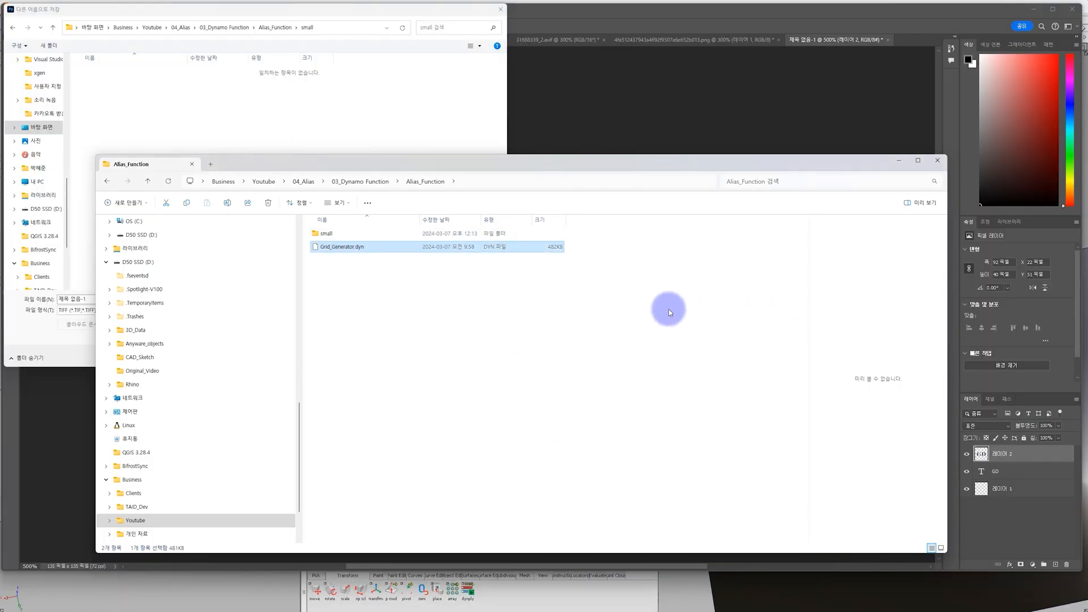
{"action": "right_click", "coordinate": [329, 252]}
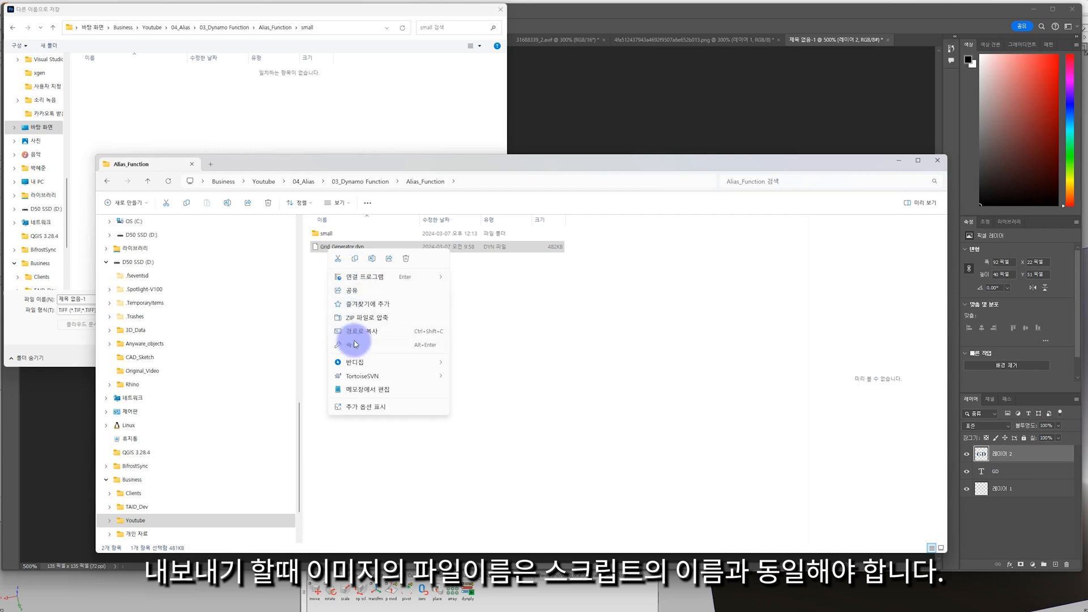
{"action": "left_click", "coordinate": [372, 260]}
{"action": "key", "text": "ctrl+c"}
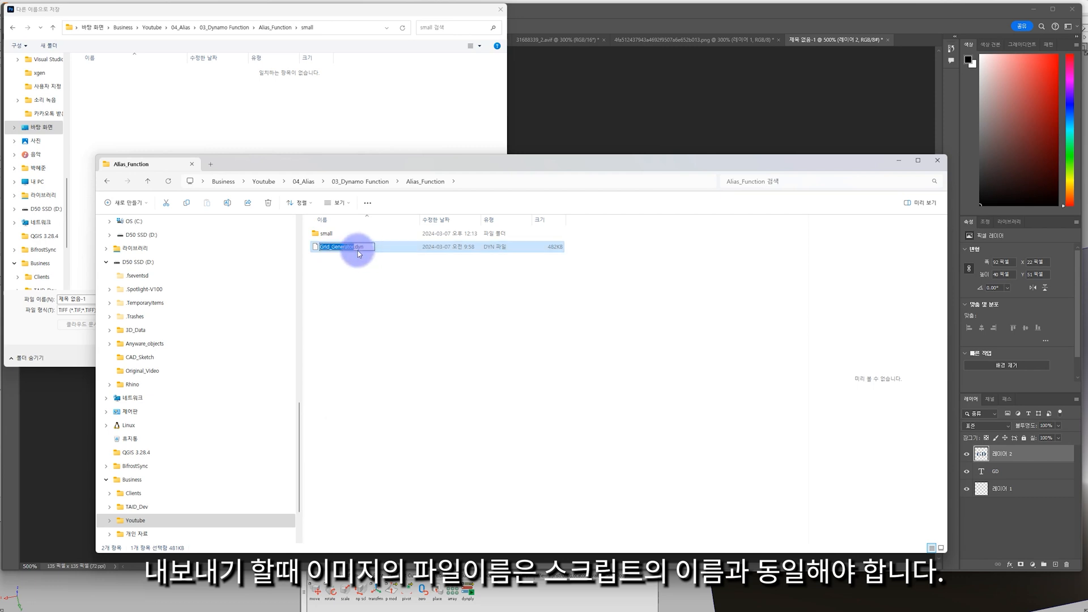
{"action": "left_click", "coordinate": [338, 111]}
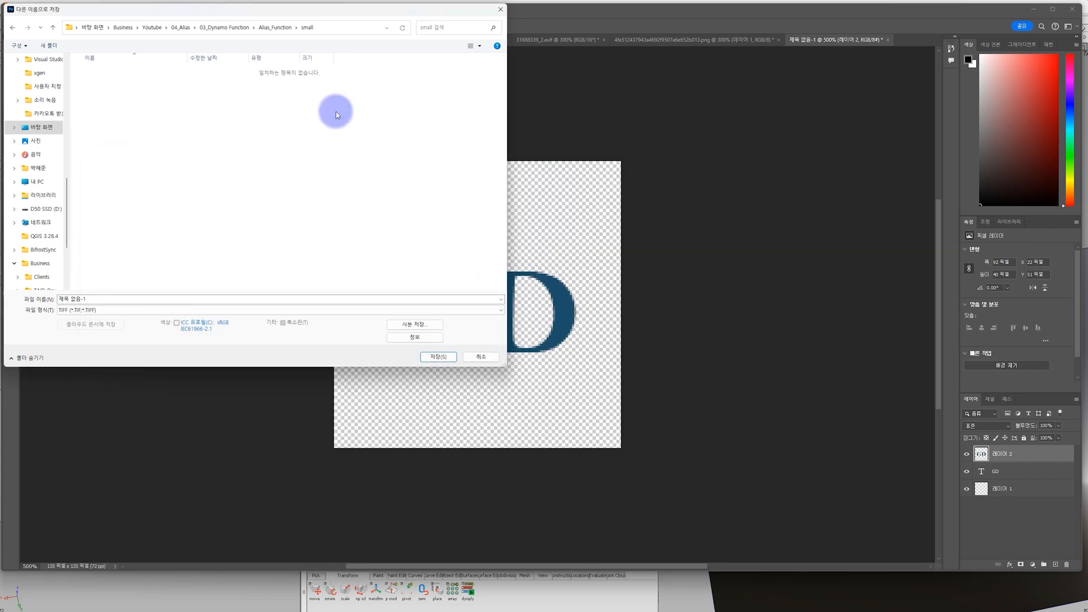
{"action": "left_click_drag", "start_coordinate": [114, 297], "coordinate": [25, 297]}
{"action": "key", "text": "ctrl+v"}
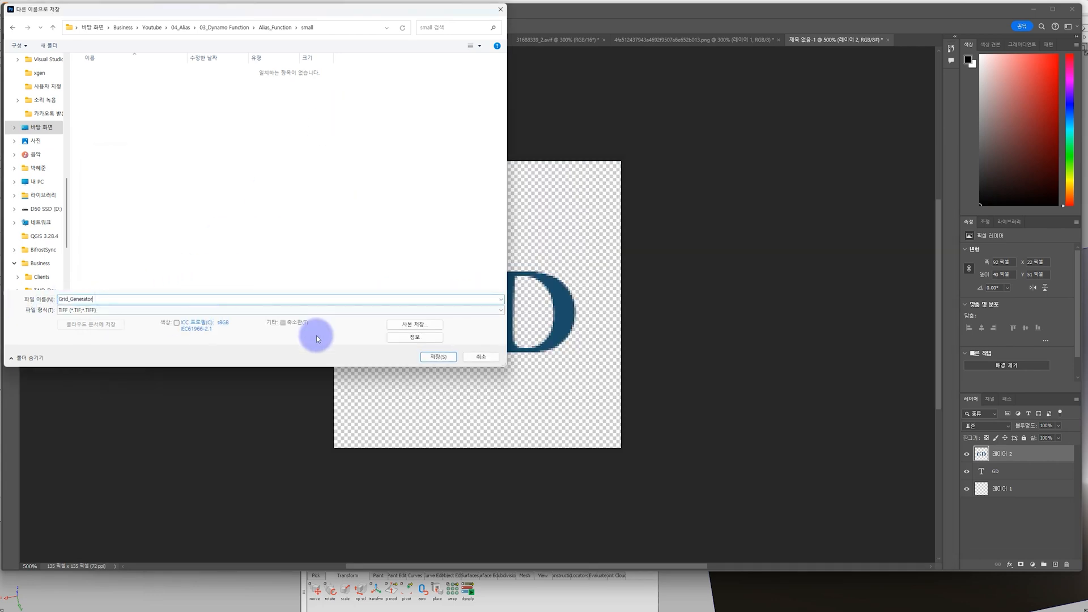
Step: Save the TIFF with its layers, using no image compression, interleaved pixel order, IBM PC byte order and RLE layer compression
{"action": "left_click", "coordinate": [426, 358]}
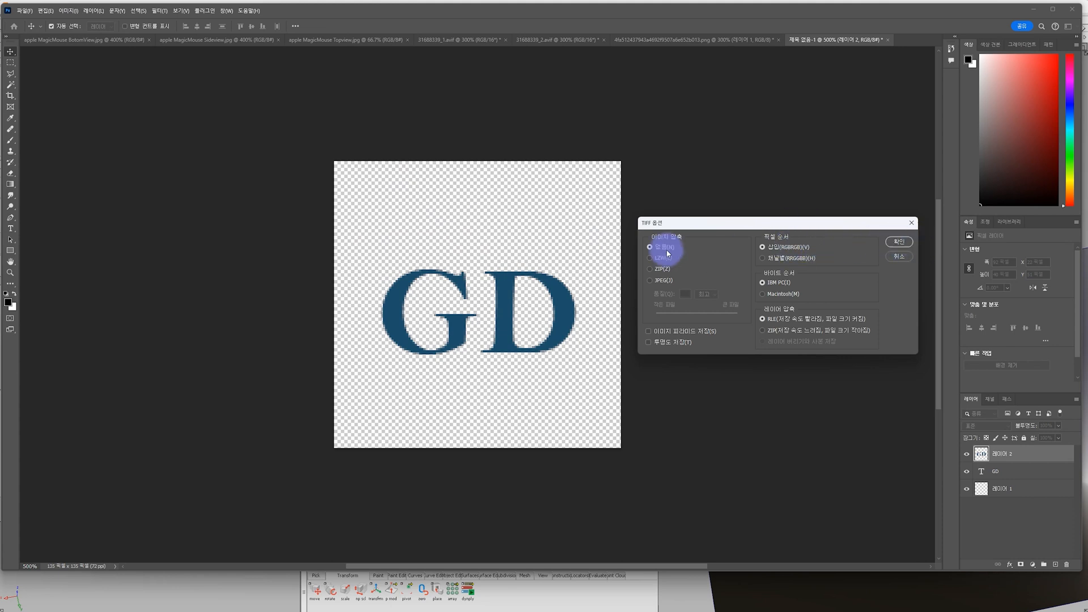
{"action": "left_click", "coordinate": [899, 242]}
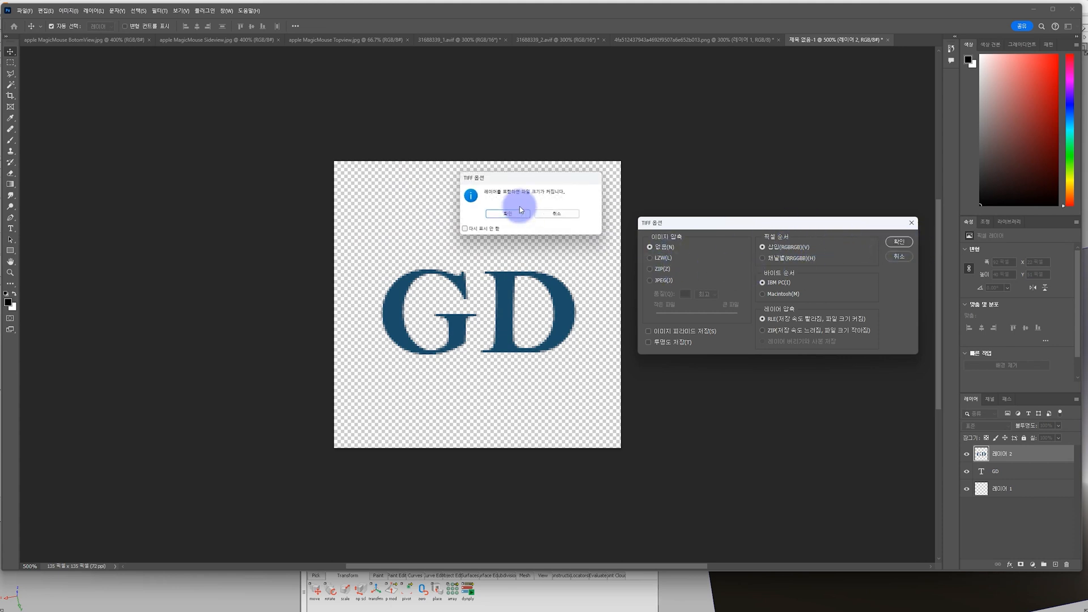
{"action": "left_click", "coordinate": [557, 214]}
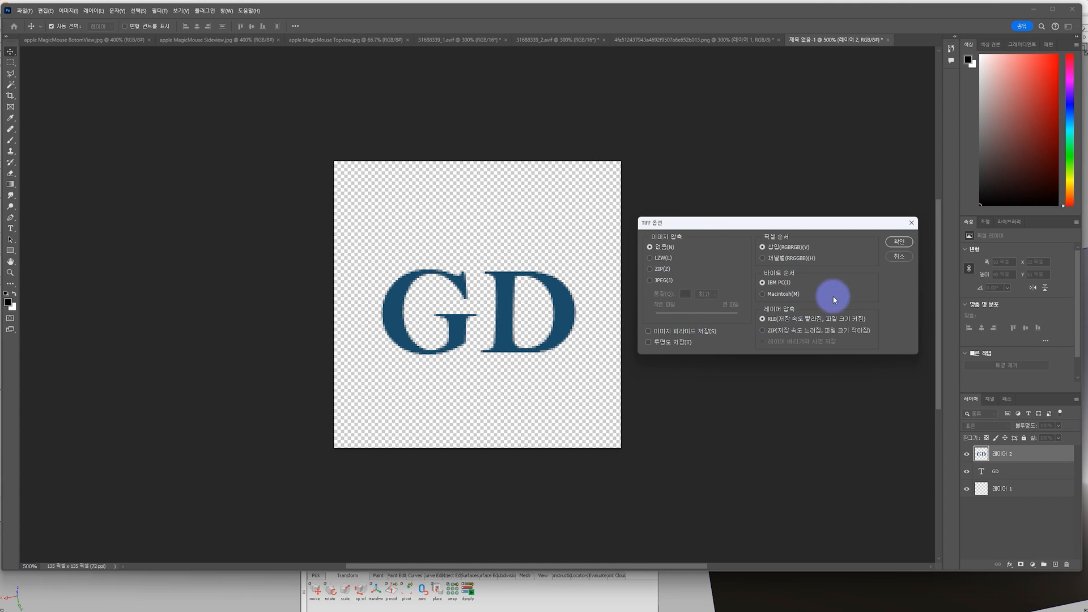
{"action": "left_click", "coordinate": [895, 244]}
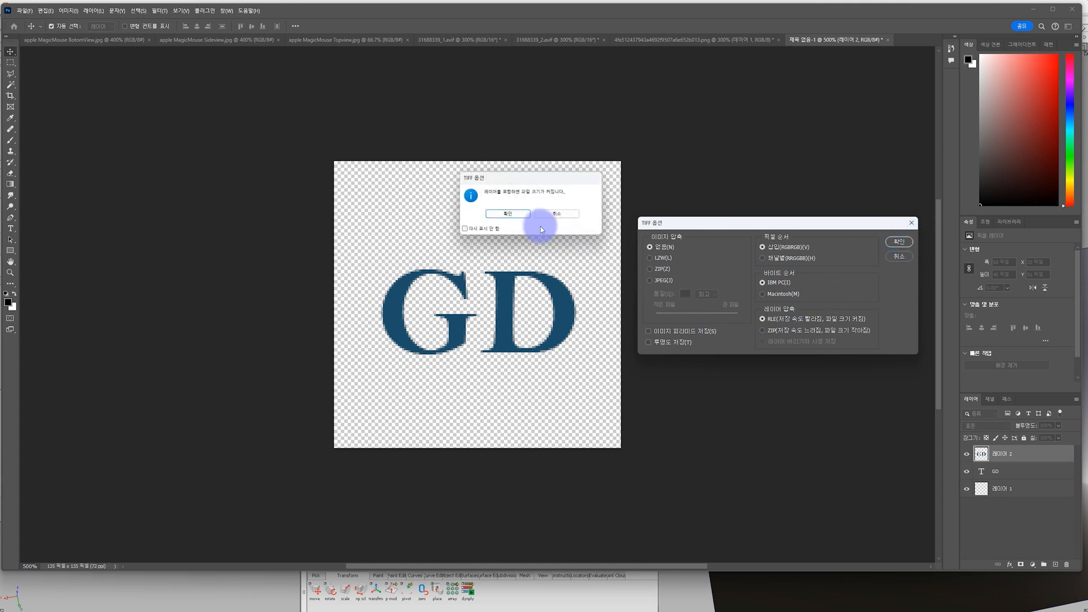
{"action": "left_click", "coordinate": [511, 217]}
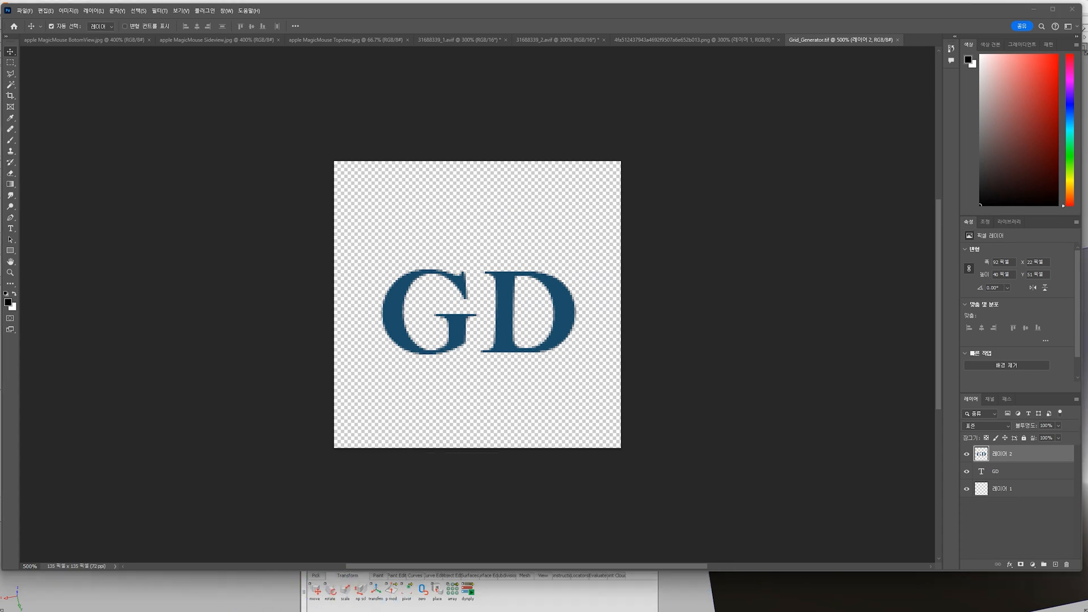
Step: Inspect the saved Grid_Generator icon file in the Alias_Function folder's small subfolder and return to the GD image
{"action": "key", "text": "alt+Tab"}
{"action": "left_click", "coordinate": [418, 325]}
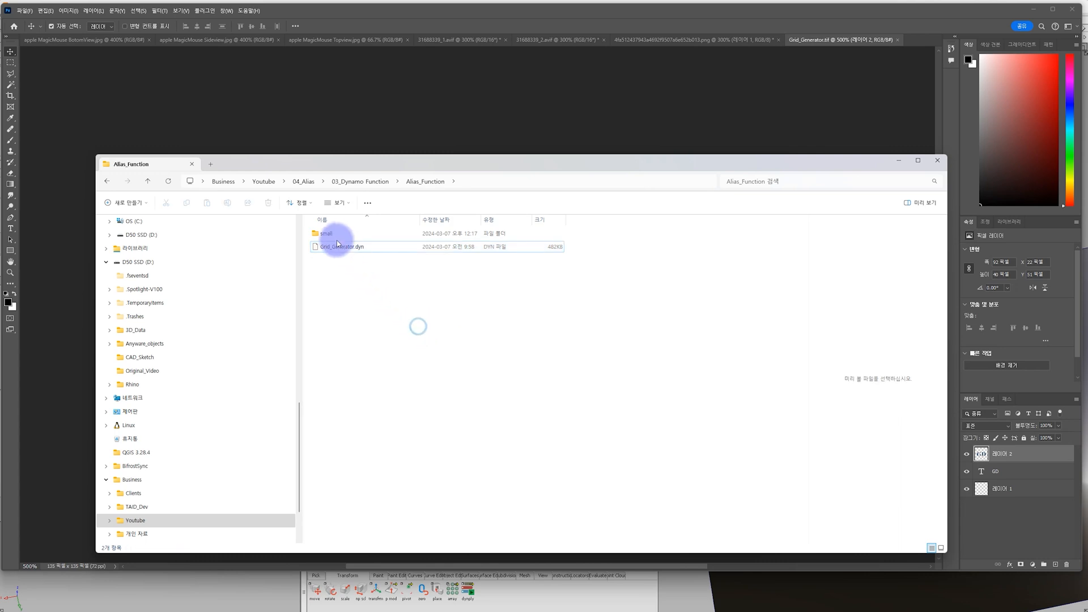
{"action": "double_click", "coordinate": [332, 231]}
{"action": "double_click", "coordinate": [332, 235]}
{"action": "left_click", "coordinate": [339, 255]}
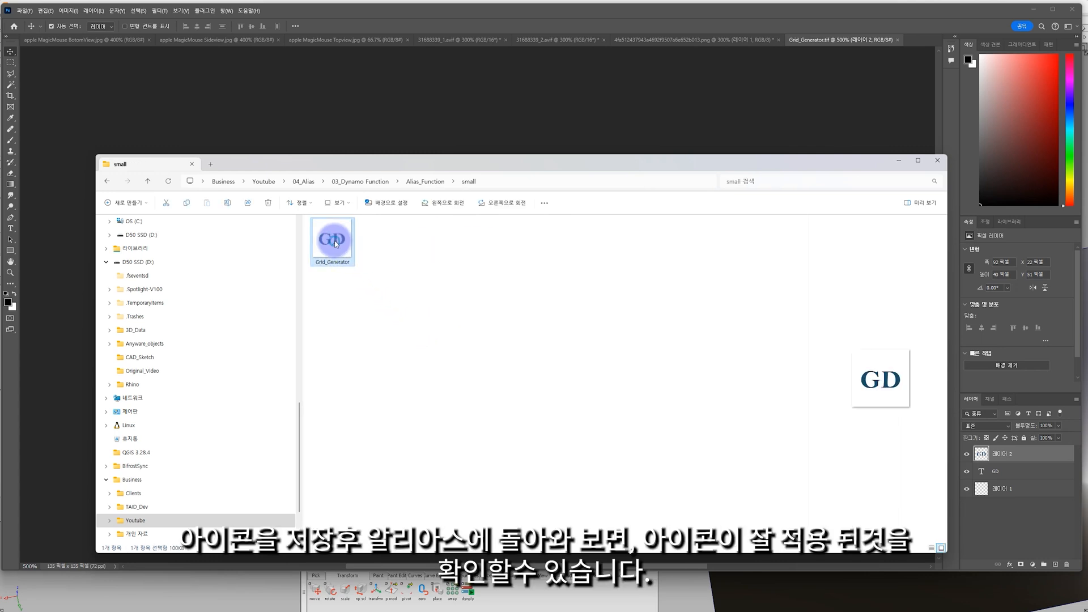
{"action": "left_click", "coordinate": [553, 368]}
{"action": "left_click", "coordinate": [791, 97]}
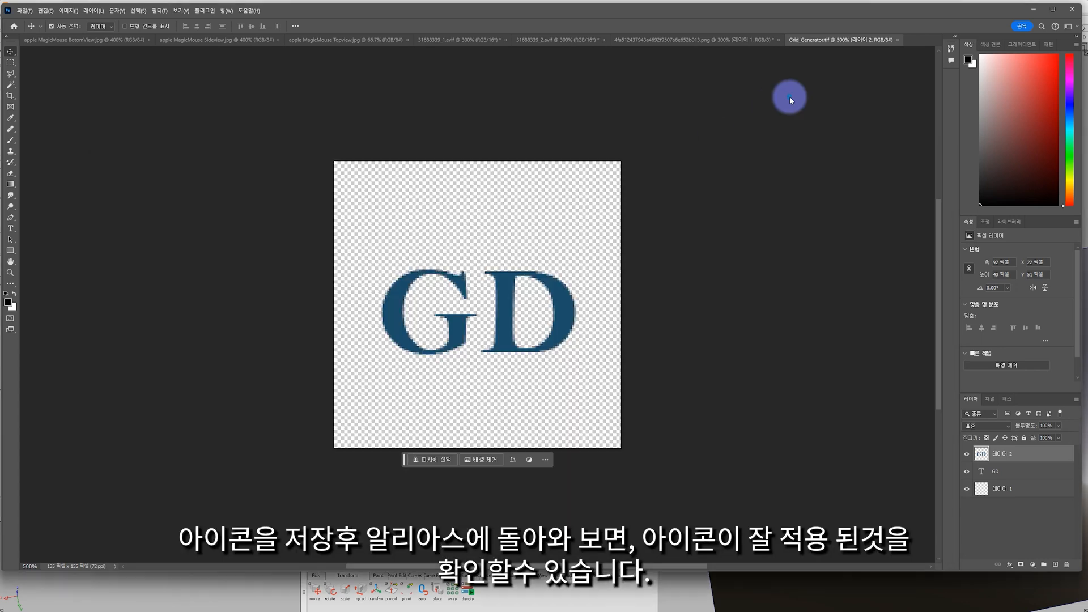
Step: Switch to Alias, launch the Grid_Generator script from its GD icon on the Scripts shelf and close its Dynamo Player window
{"action": "left_click", "coordinate": [650, 587]}
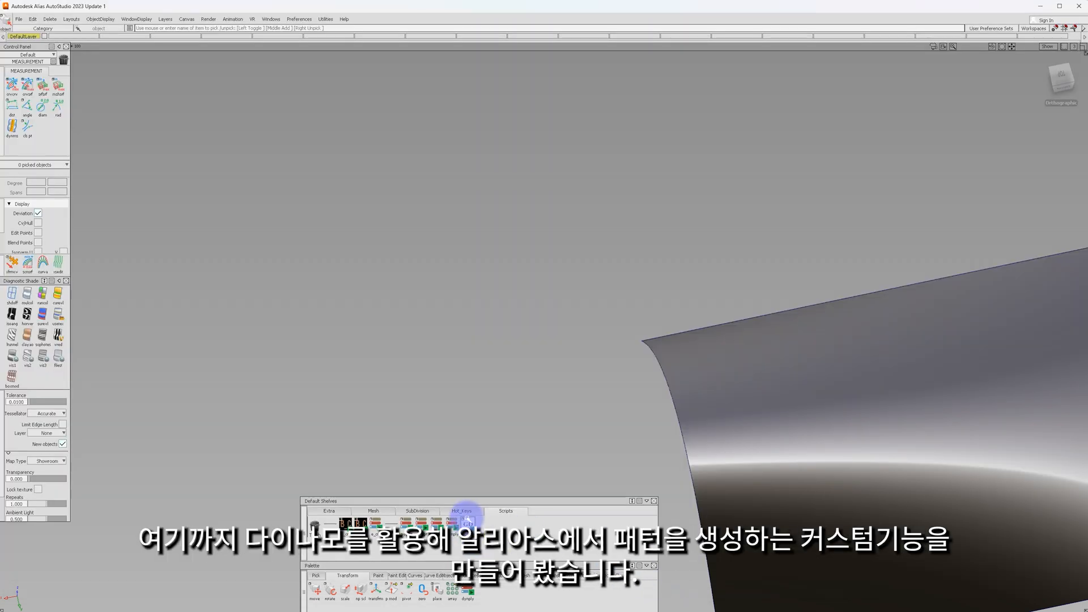
{"action": "left_click", "coordinate": [470, 524]}
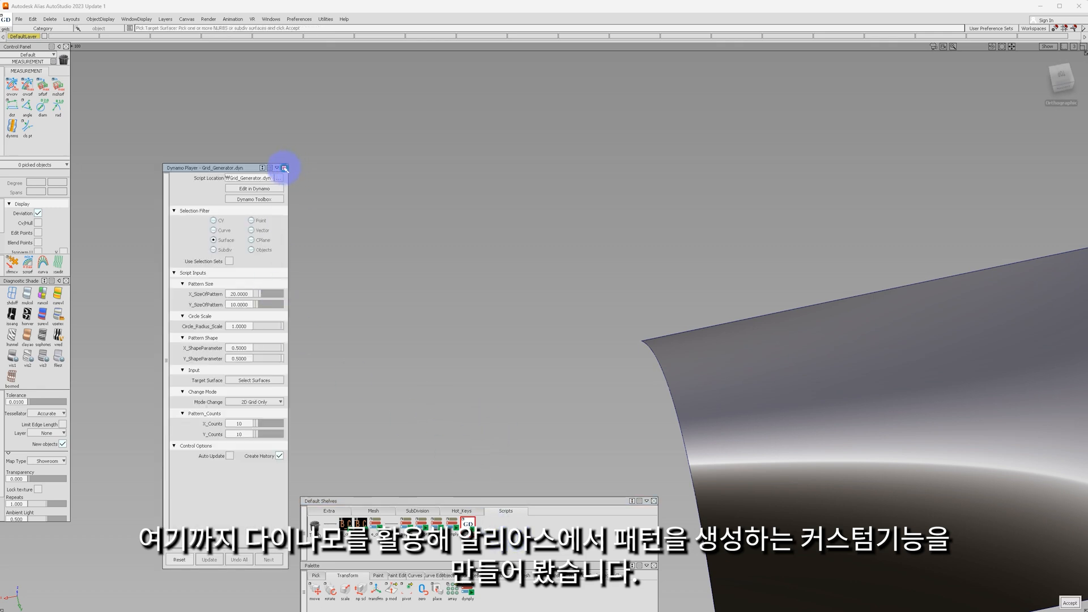
{"action": "left_click", "coordinate": [285, 168]}
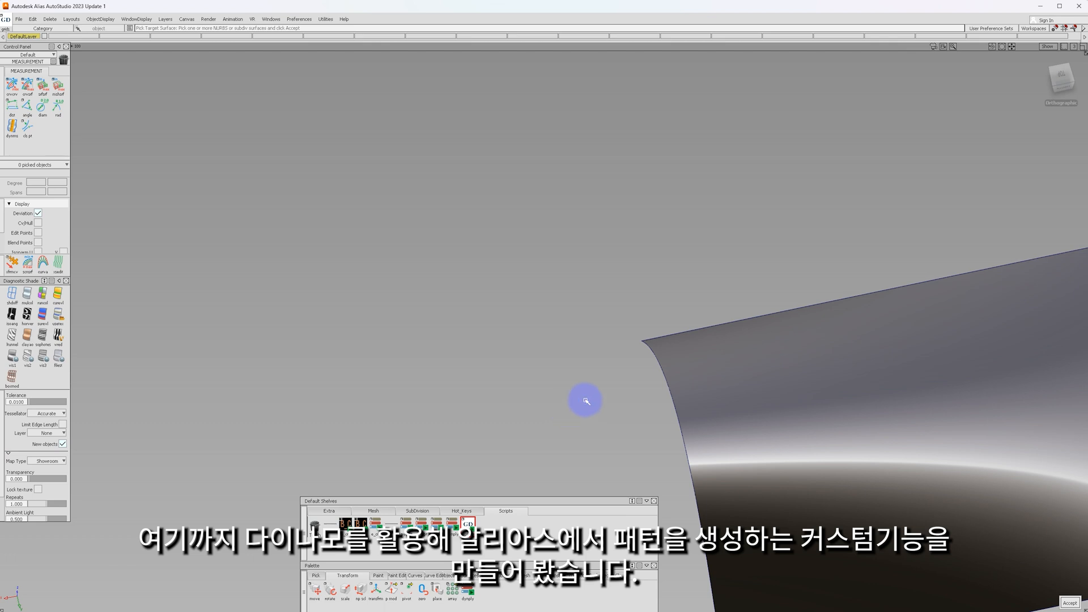